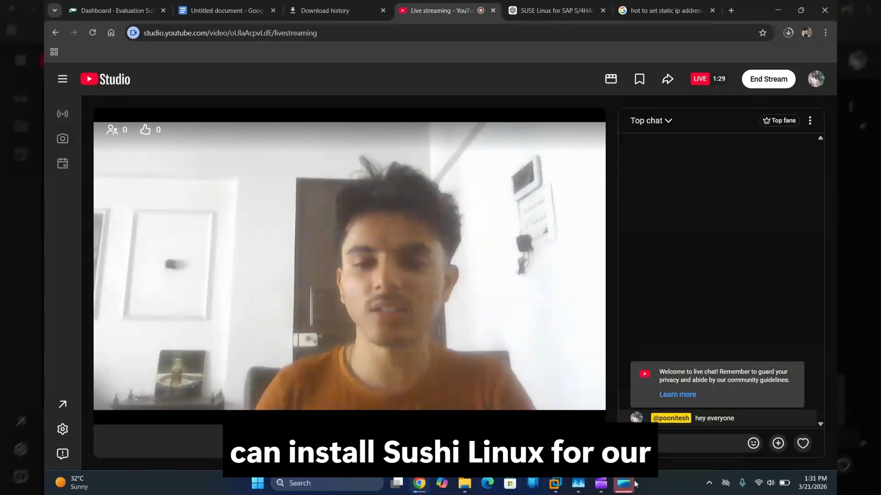
# Step: Bring the screen recorder window forward, then return to the YouTube Studio live stream
pyautogui.moveTo(628, 491)
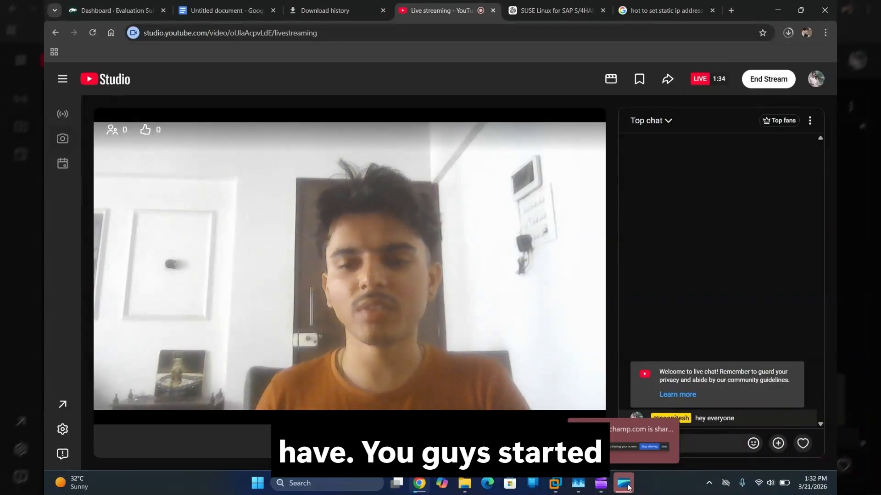
pyautogui.click(603, 485)
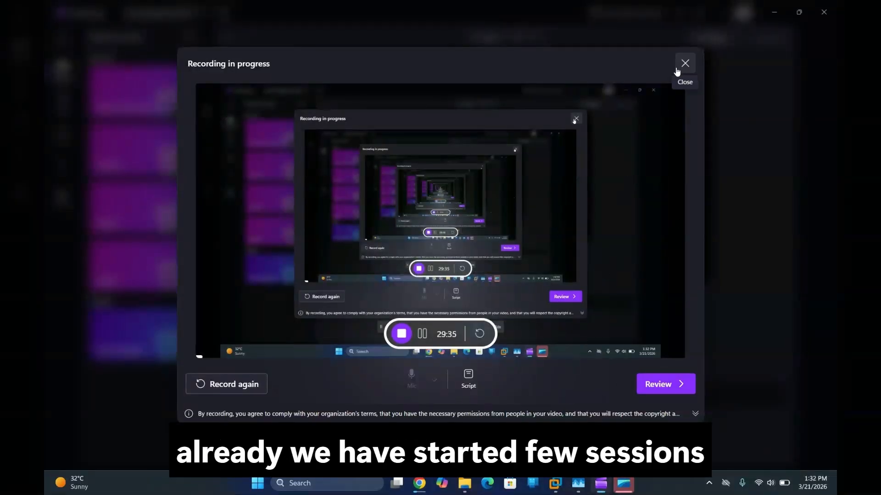
pyautogui.moveTo(420, 490)
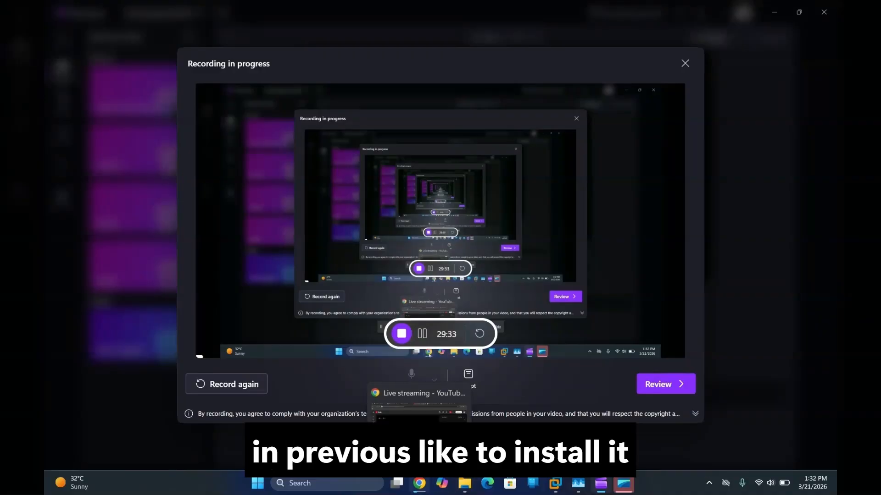
pyautogui.click(419, 404)
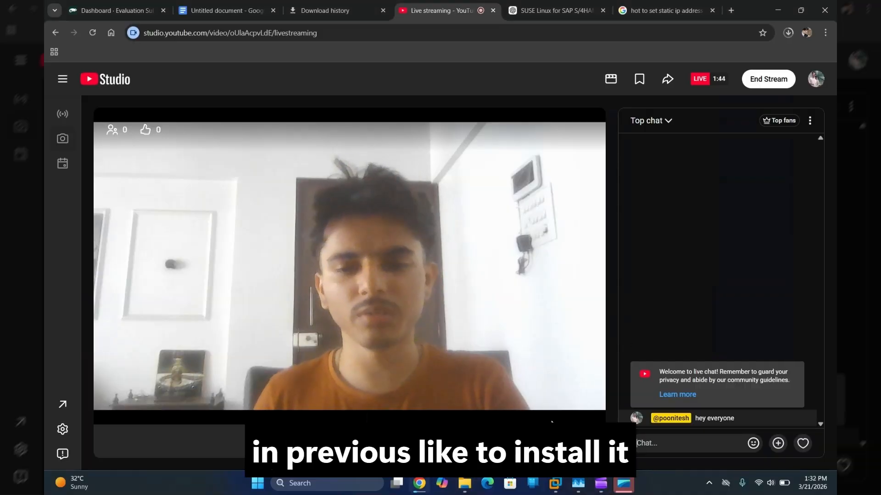
# Step: Unlock the SLES2 guest's root session, then switch back to the YouTube Studio live stream
pyautogui.moveTo(565, 484)
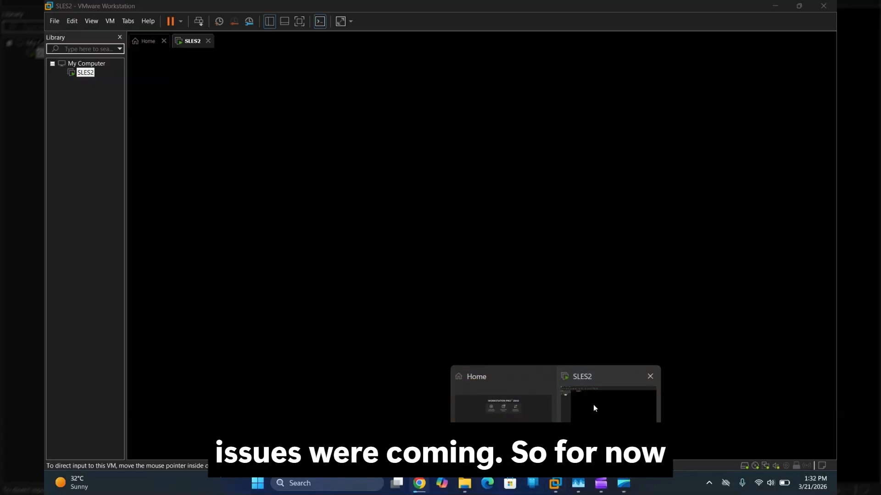
pyautogui.click(593, 404)
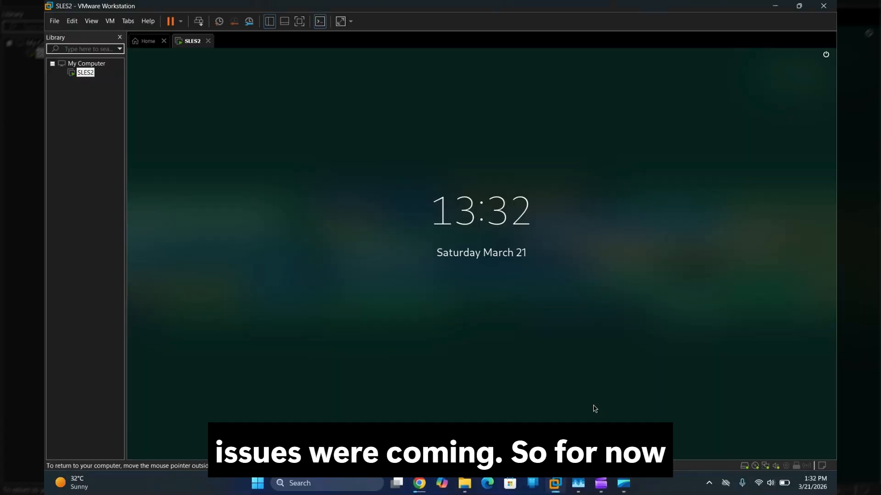
pyautogui.click(365, 238)
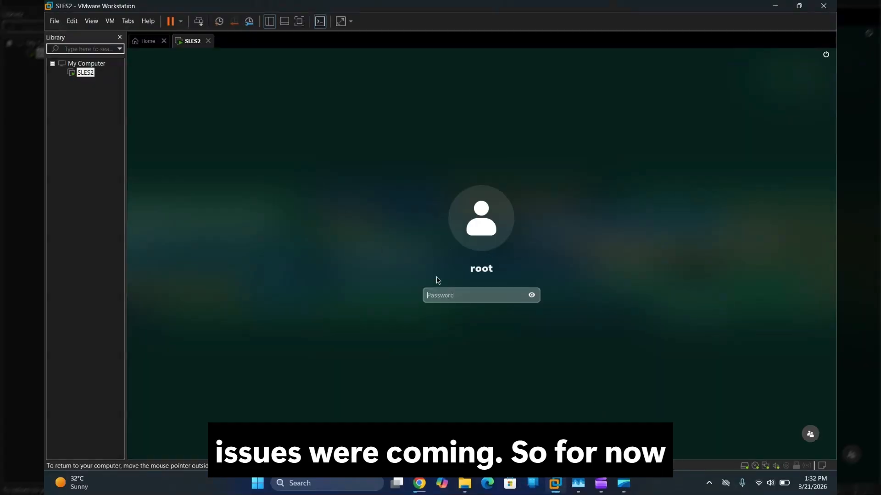
pyautogui.press('Return')
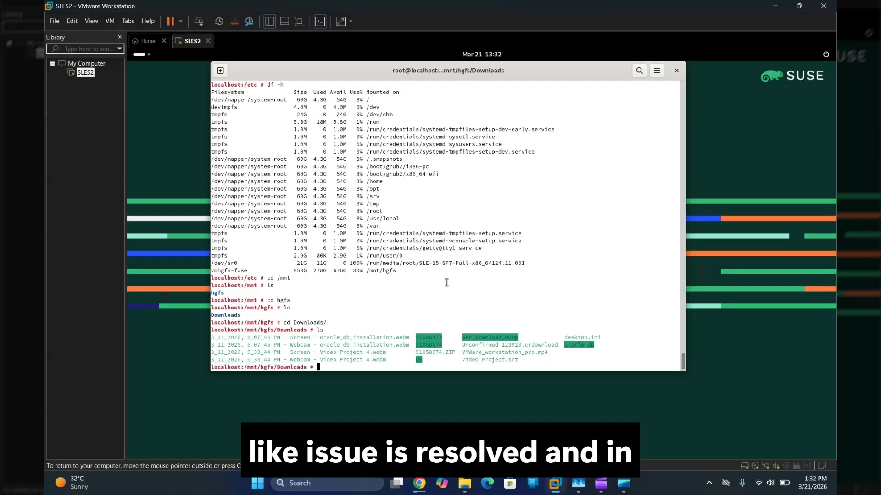
pyautogui.moveTo(419, 483)
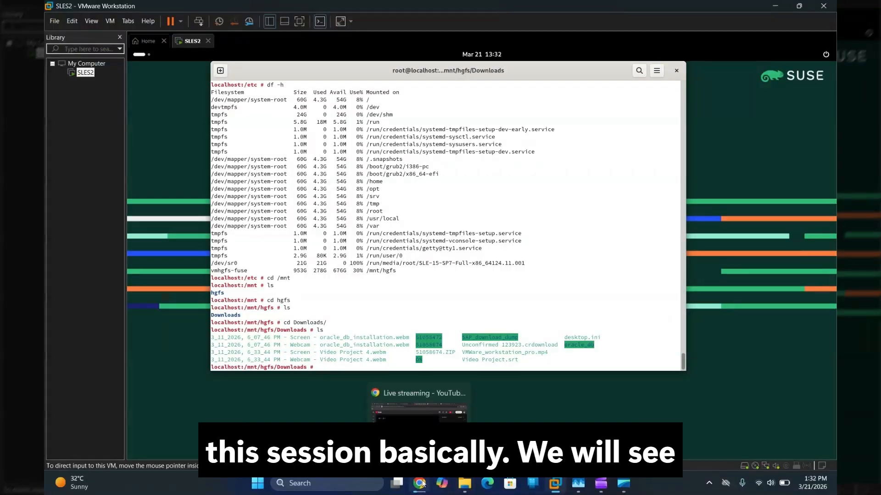
pyautogui.click(423, 412)
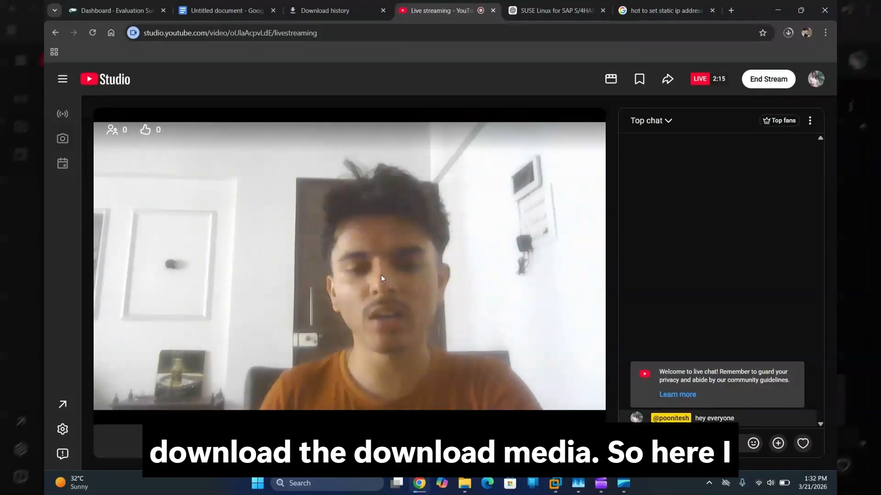
pyautogui.click(365, 10)
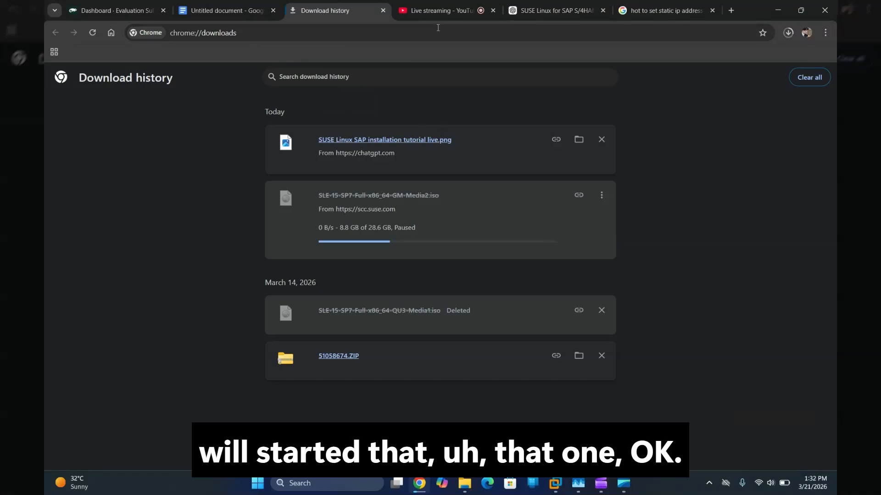
pyautogui.click(436, 10)
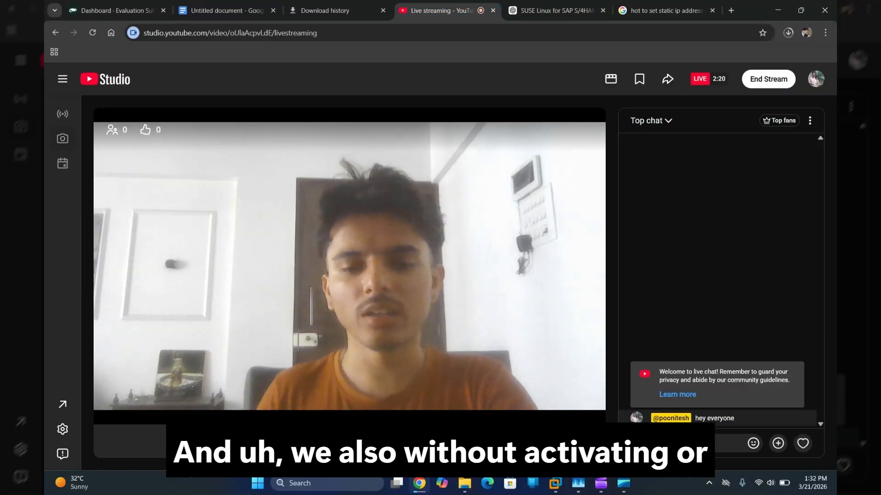
pyautogui.moveTo(555, 485)
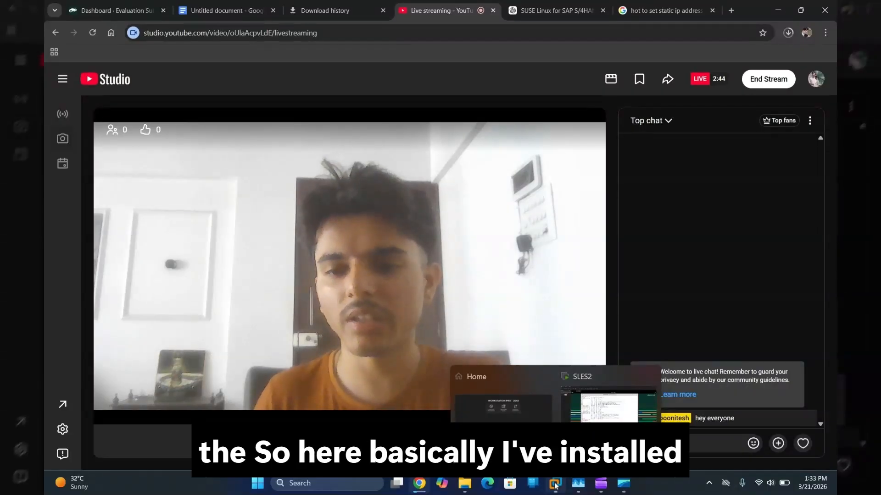
pyautogui.click(555, 486)
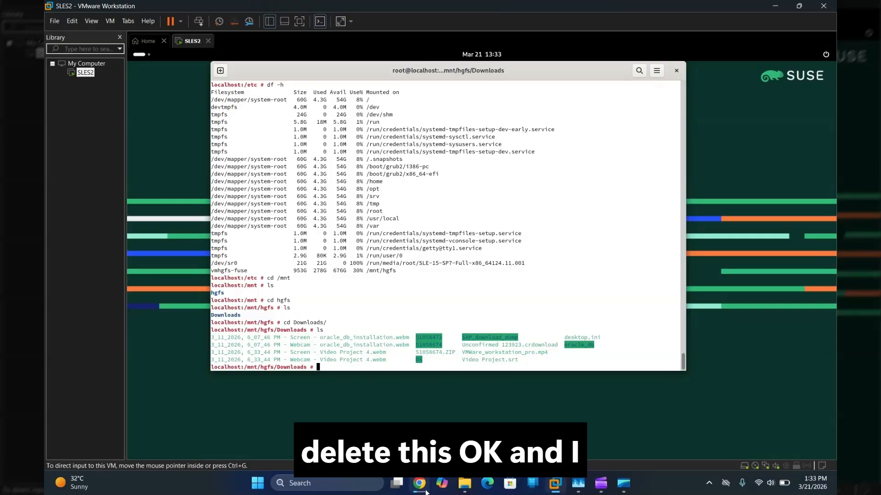
pyautogui.moveTo(419, 483)
pyautogui.click(419, 442)
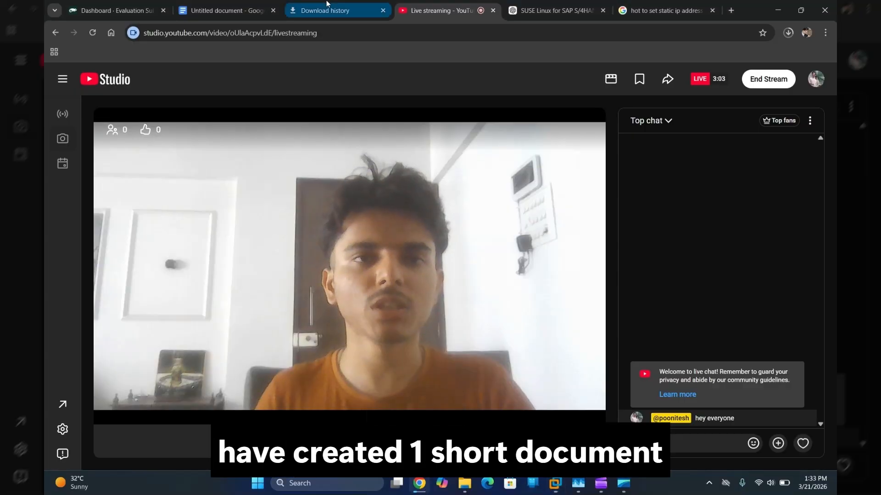
# Step: Scroll the static IP notes down to section 3, Verify Configuration, then return to the stream
pyautogui.click(246, 9)
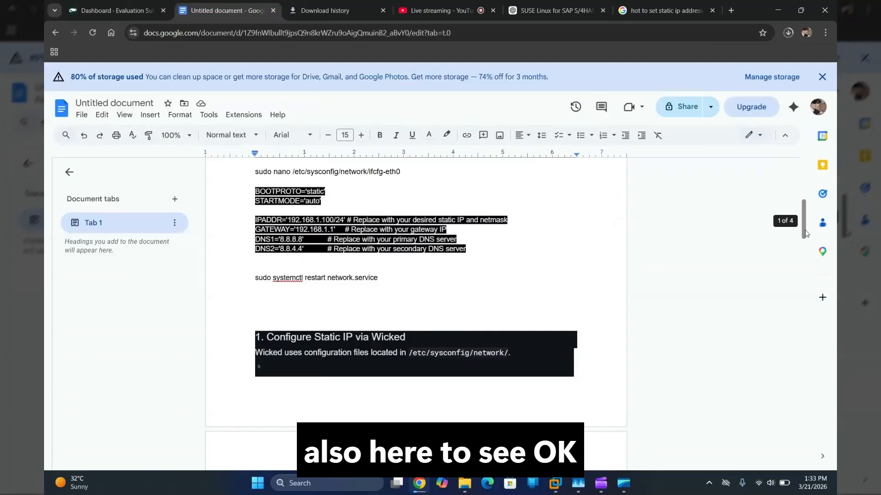
pyautogui.moveTo(802, 230); pyautogui.dragTo(798, 252)
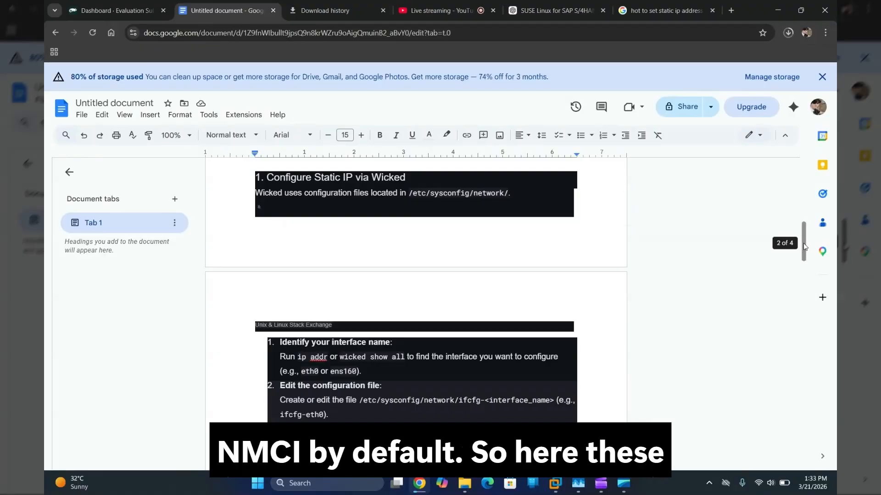
pyautogui.moveTo(802, 243); pyautogui.dragTo(800, 304)
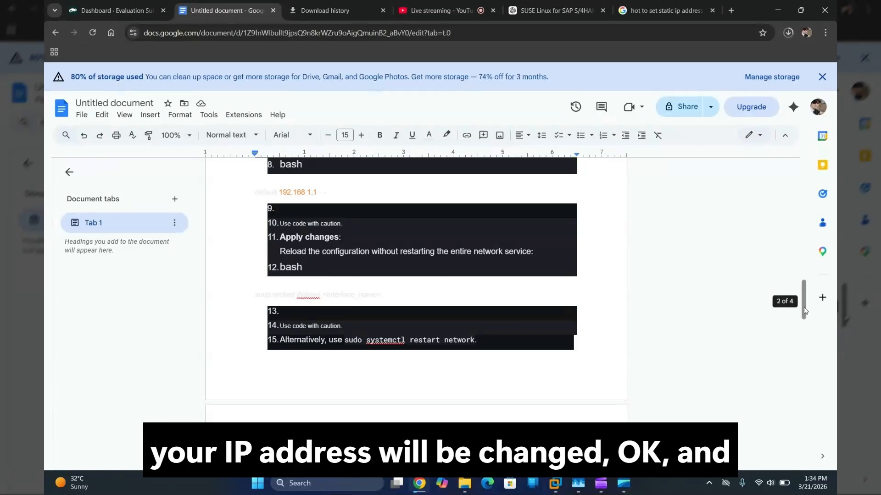
pyautogui.moveTo(800, 307); pyautogui.dragTo(809, 420)
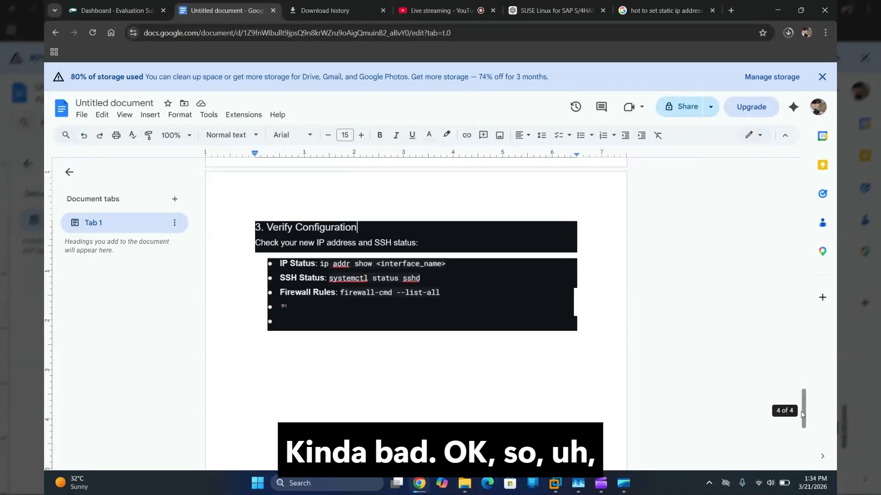
pyautogui.moveTo(801, 410); pyautogui.dragTo(801, 407)
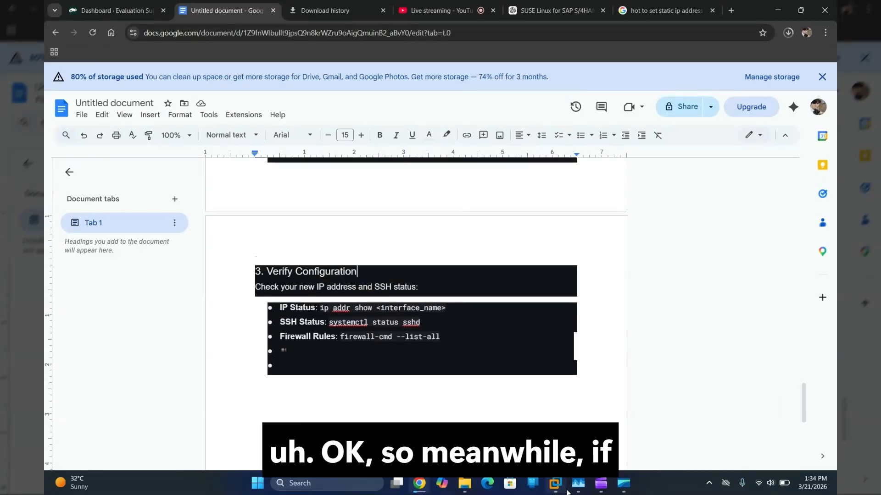
pyautogui.click(431, 10)
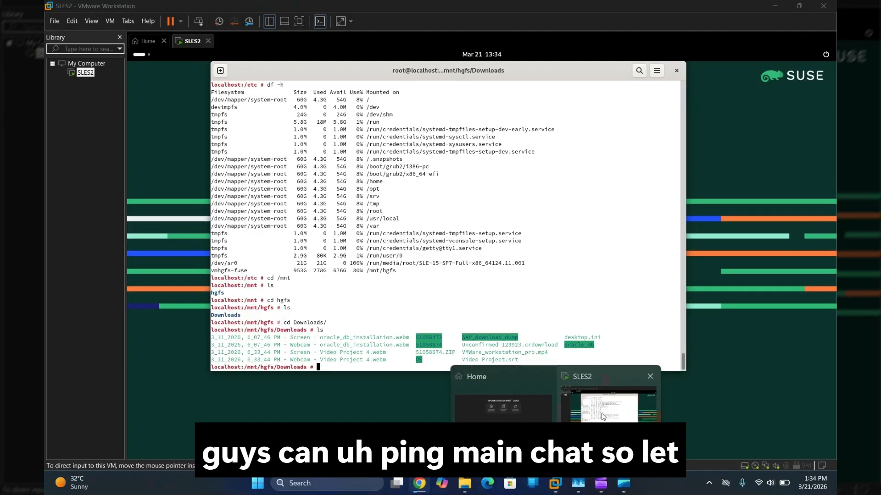
# Step: Power off the SLES2 virtual machine from the power dropdown and show the Home tab
pyautogui.click(603, 417)
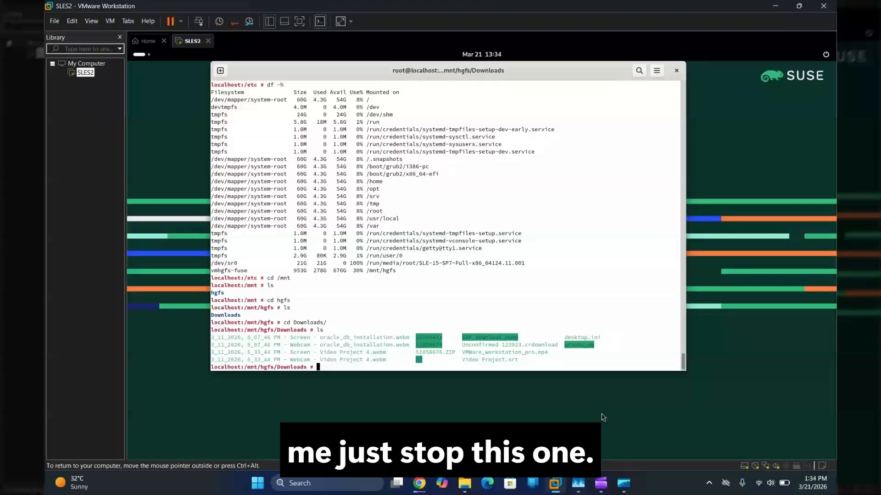
pyautogui.rightClick(85, 74)
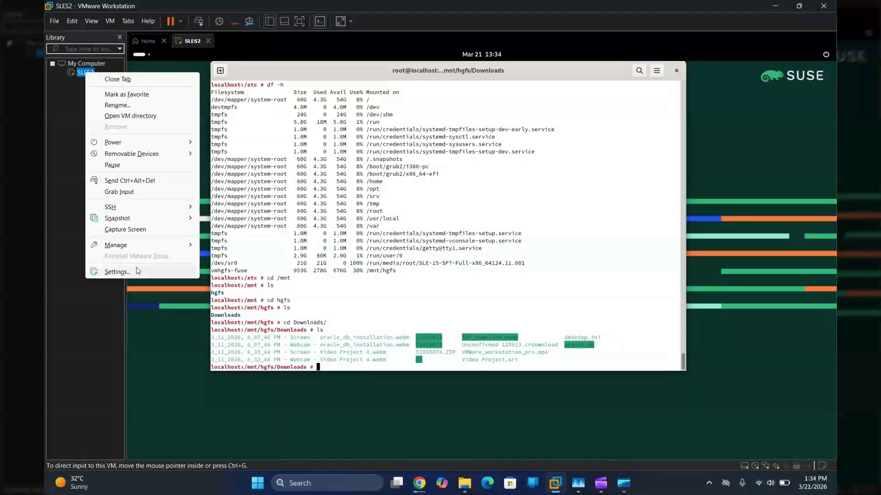
pyautogui.click(183, 43)
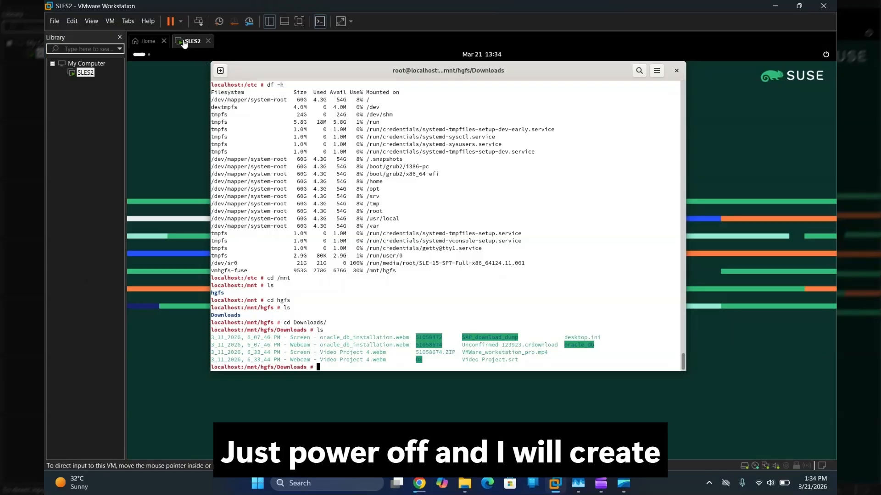
pyautogui.click(179, 21)
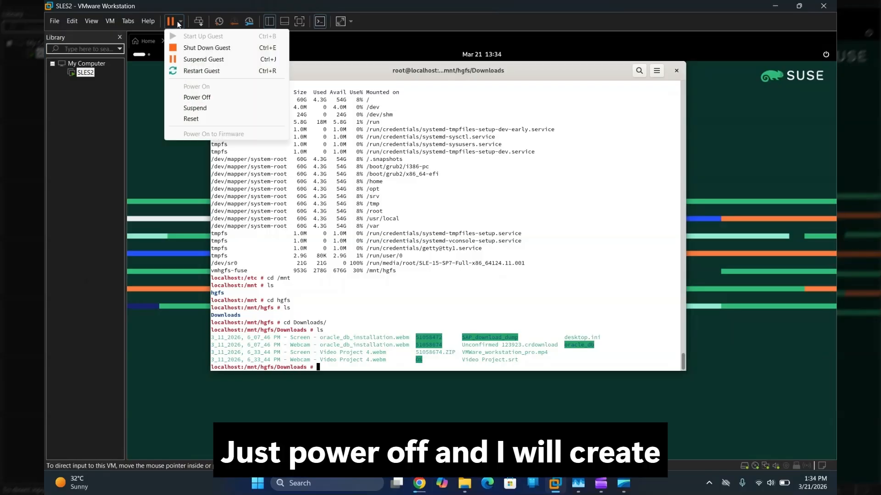
pyautogui.click(202, 96)
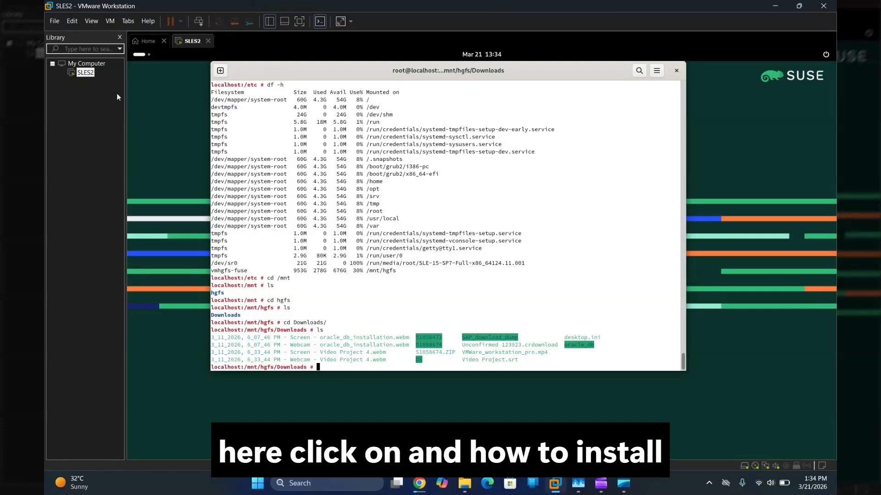
pyautogui.click(144, 41)
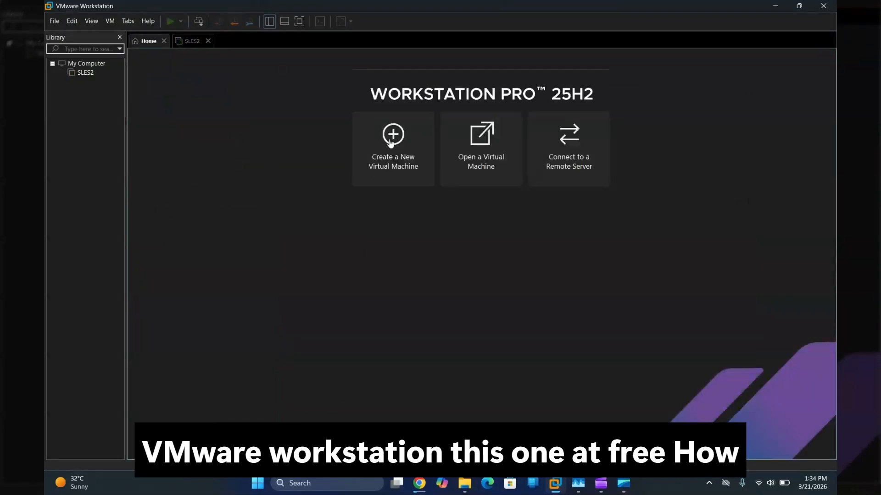
# Step: Start the New Virtual Machine Wizard with the Typical configuration
pyautogui.click(390, 143)
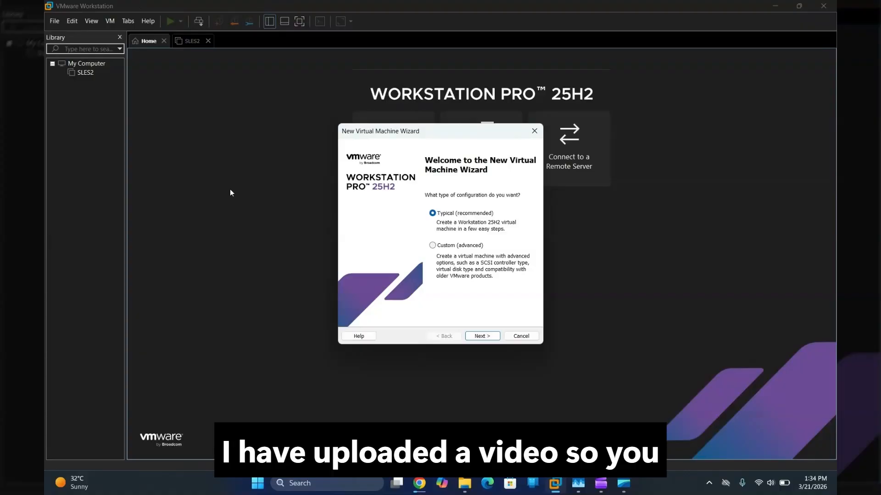
pyautogui.click(483, 335)
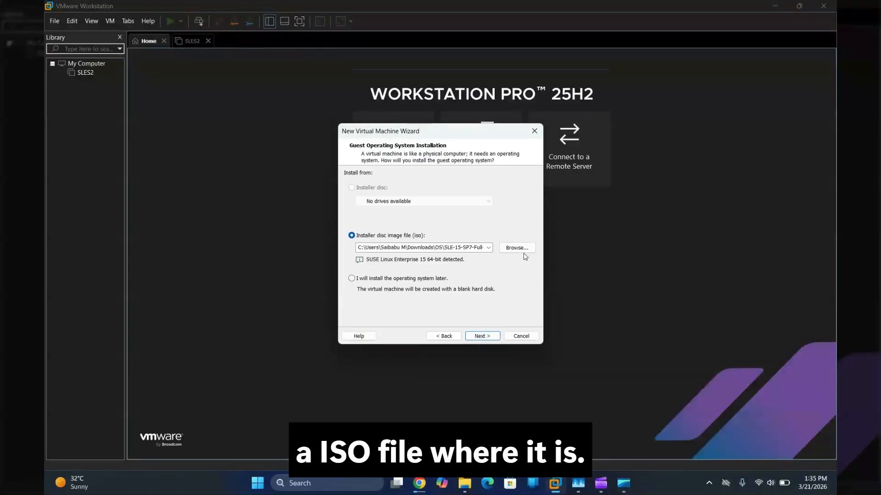
pyautogui.click(520, 251)
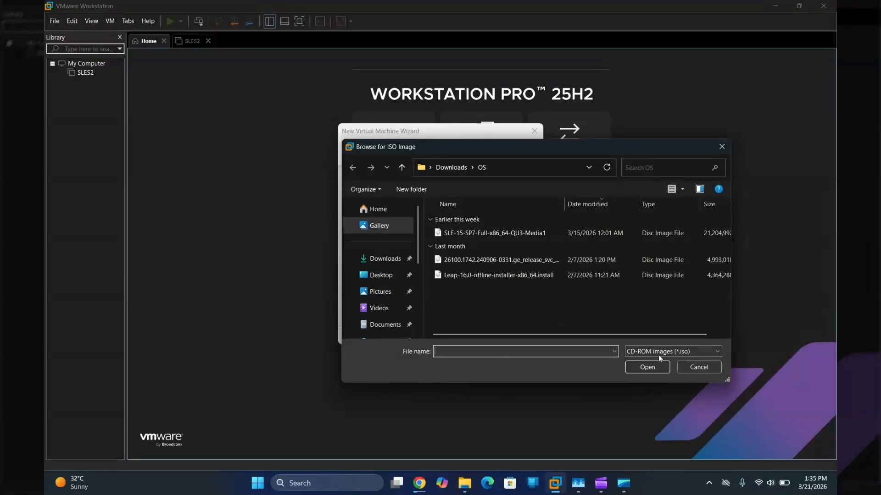
pyautogui.click(698, 372)
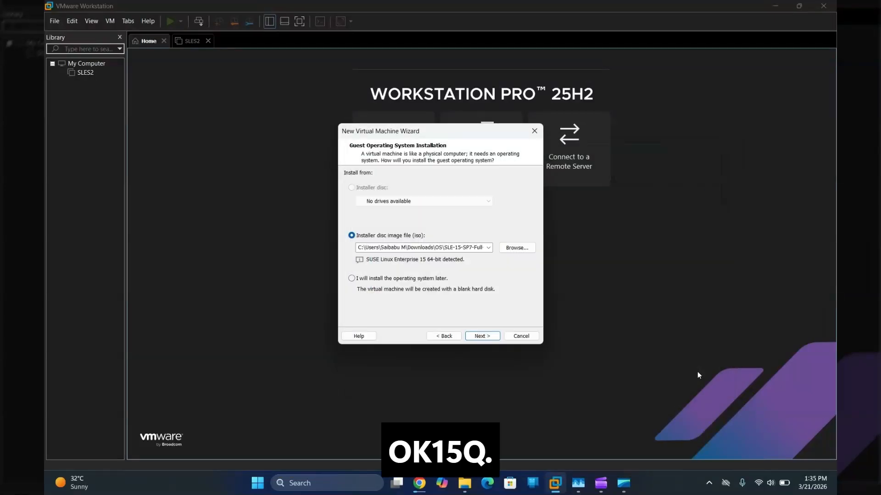
# Step: Use the SLE-15-SP7-Full-x86_64-QU3-Media1 ISO as the installer disc and continue to naming
pyautogui.click(518, 248)
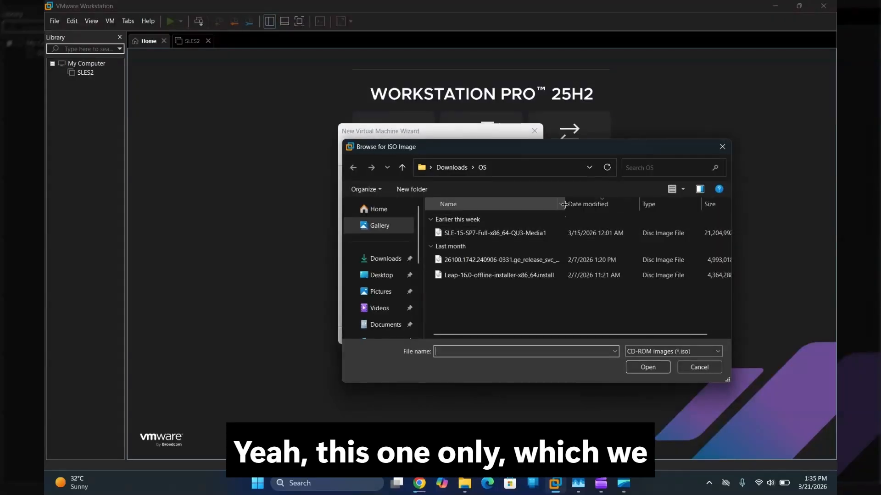
pyautogui.moveTo(564, 205); pyautogui.dragTo(611, 205)
pyautogui.click(519, 236)
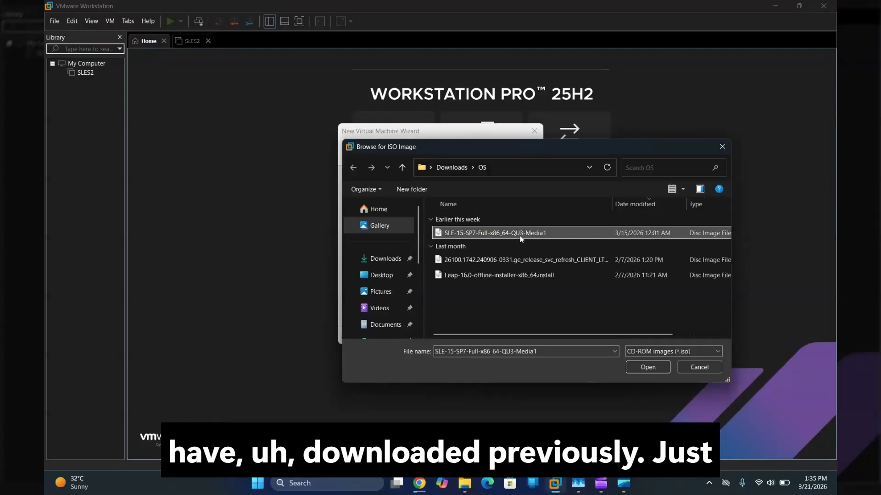
pyautogui.click(647, 367)
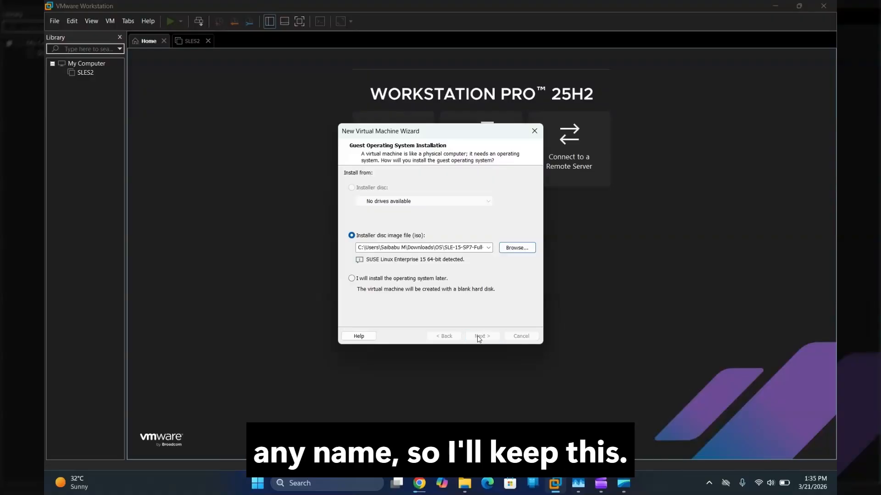
pyautogui.click(478, 336)
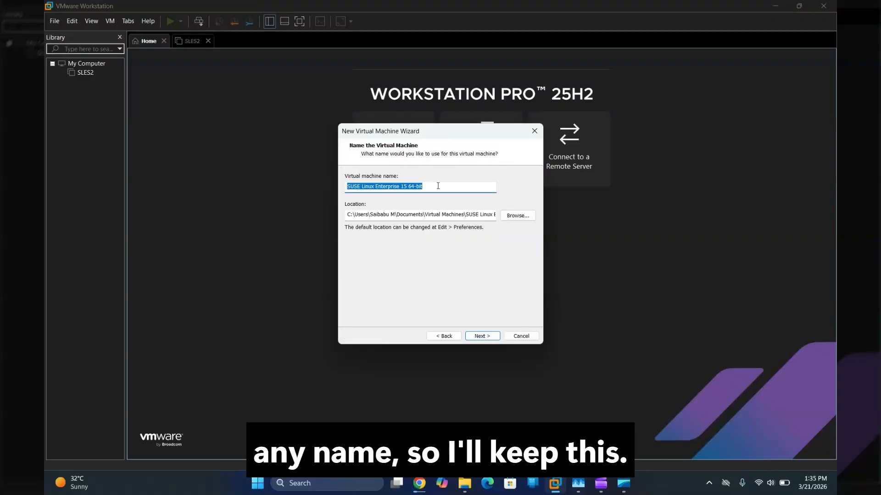
# Step: Keep the default VM name and set the maximum disk size to 100 GB
pyautogui.click(482, 337)
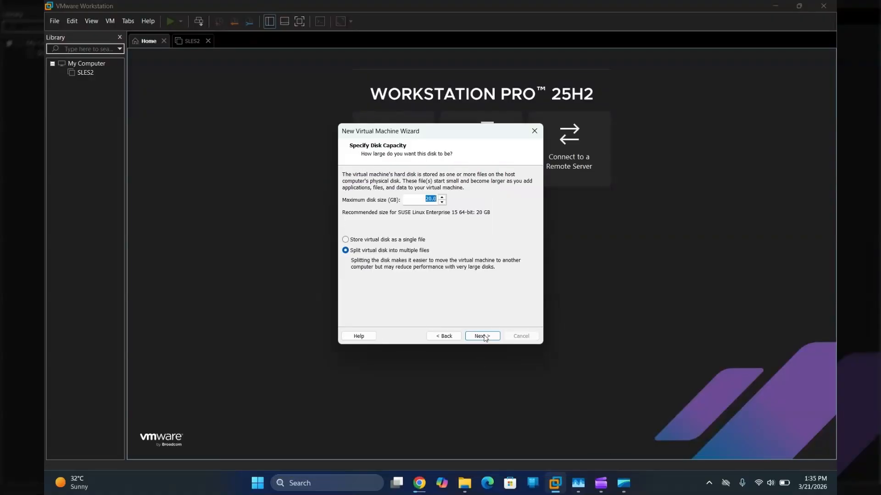
pyautogui.write('100')
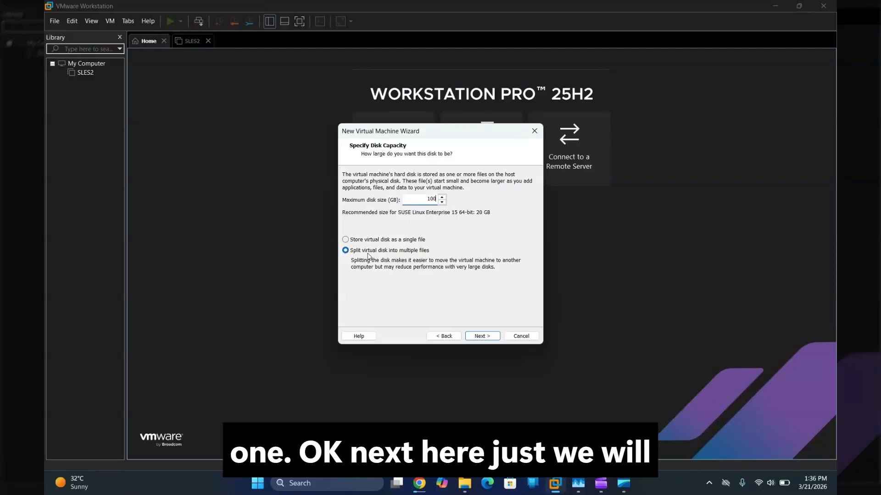
pyautogui.click(485, 337)
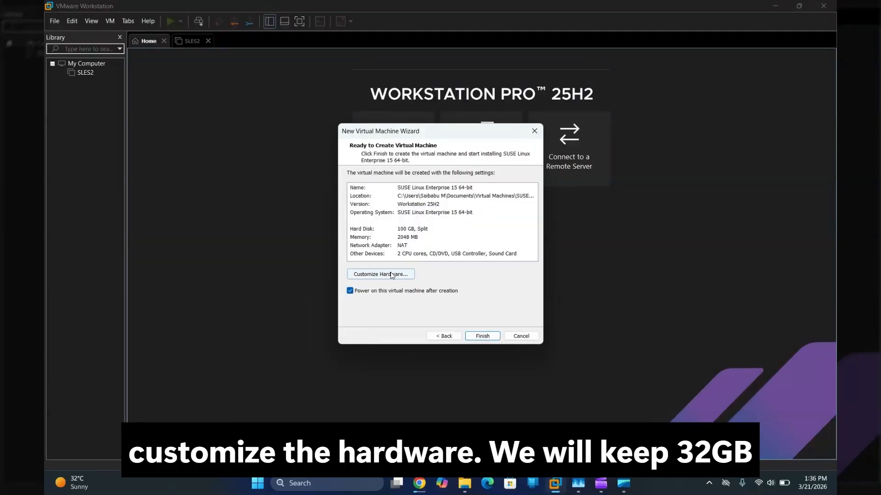
# Step: Raise the VM's memory to 26 GB and set bridged networking with Replicate checked
pyautogui.click(391, 275)
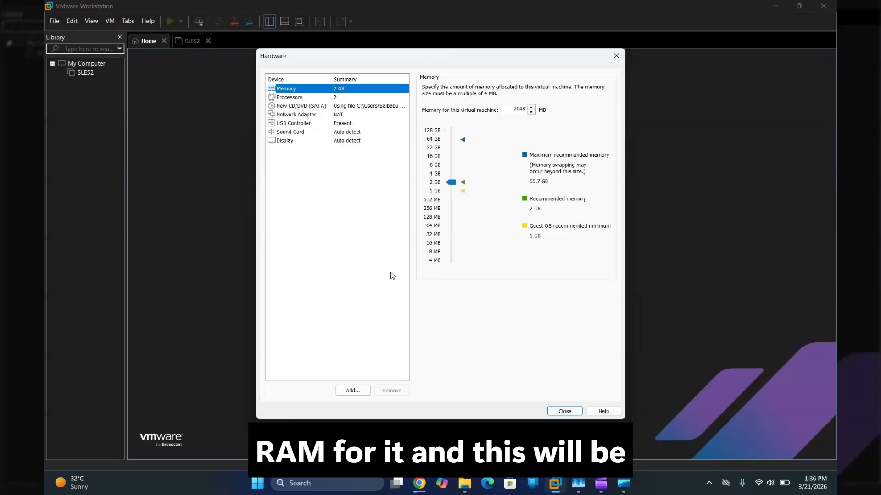
pyautogui.moveTo(452, 182); pyautogui.dragTo(452, 151)
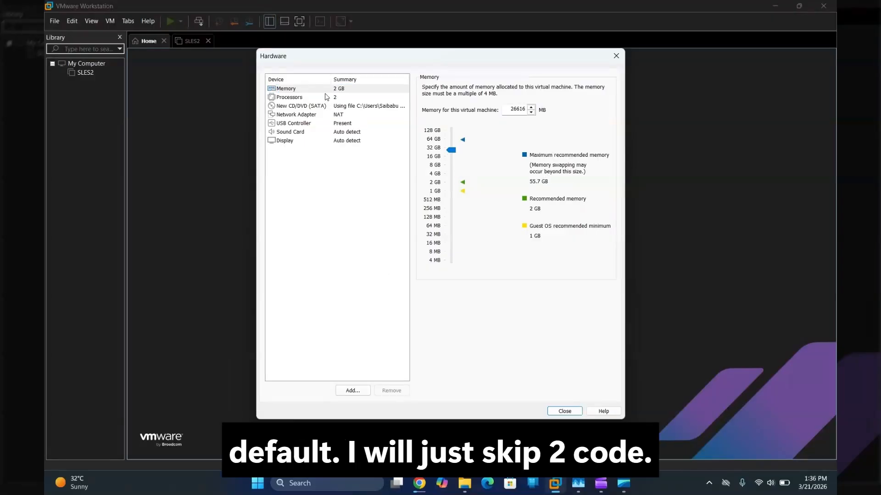
pyautogui.click(330, 98)
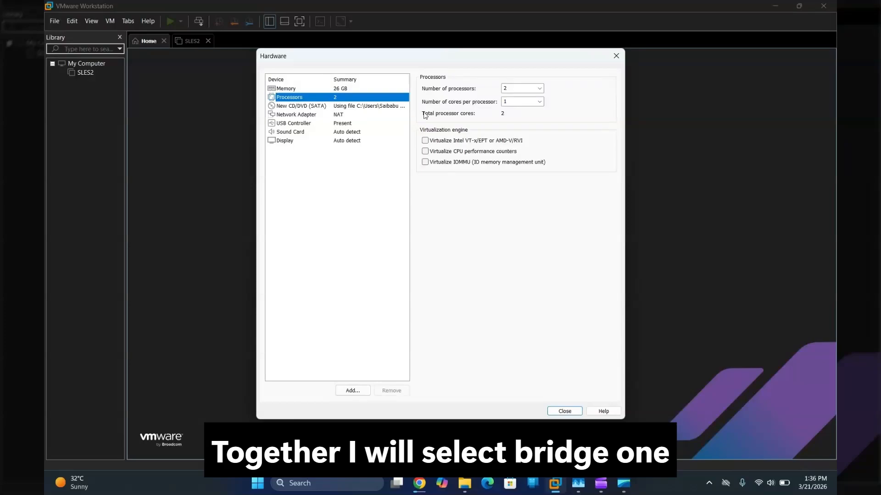
pyautogui.click(341, 115)
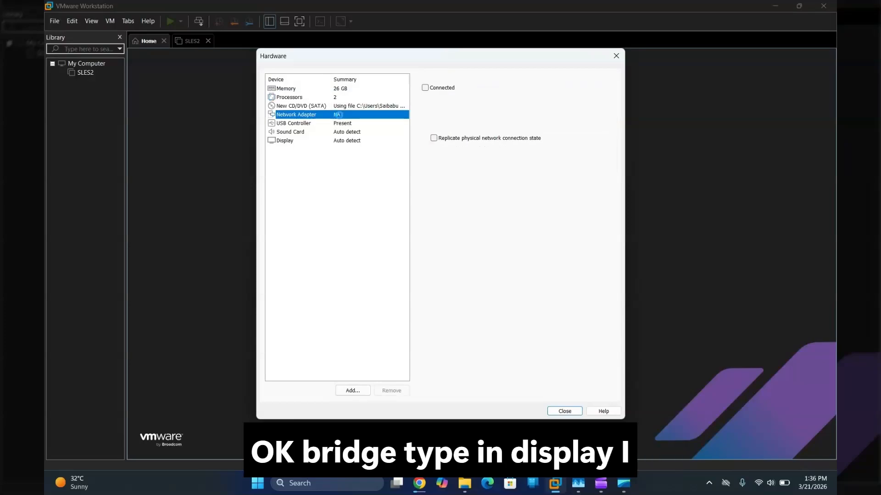
pyautogui.click(425, 127)
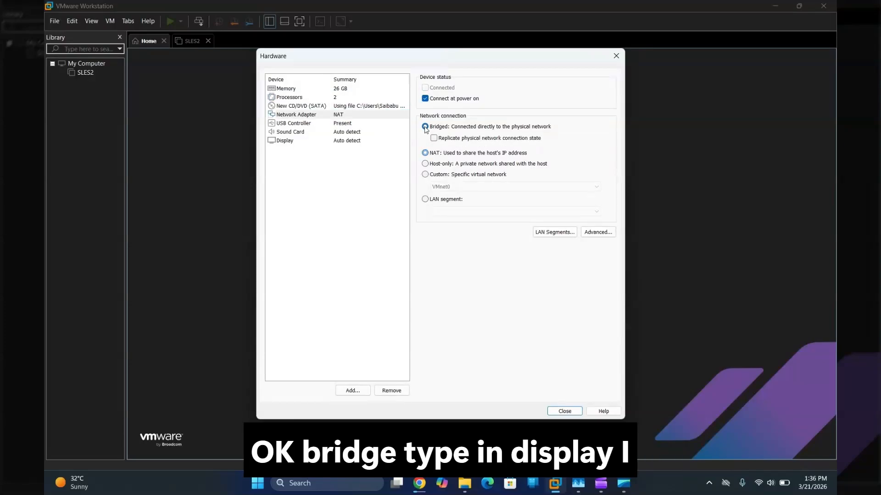
pyautogui.click(439, 139)
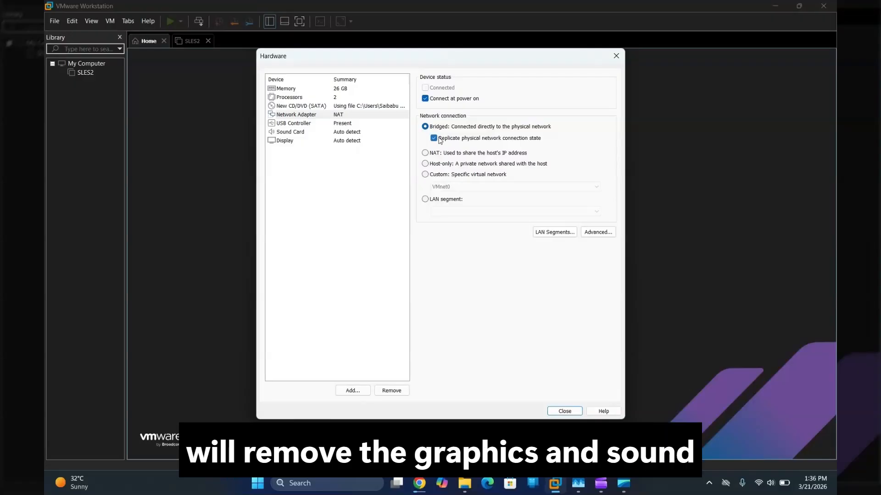
# Step: Turn off 3D graphics acceleration, confirm the SLE ISO on the CD/DVD drive, and close
pyautogui.click(351, 140)
pyautogui.click(426, 89)
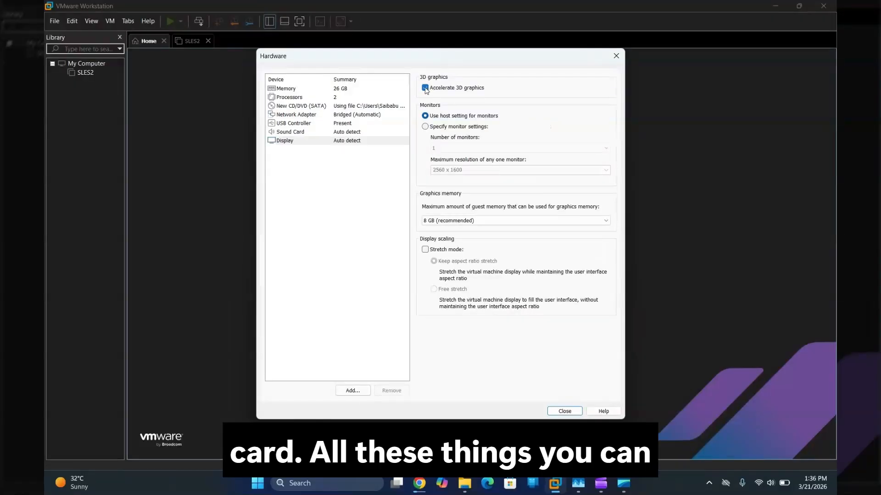
pyautogui.click(350, 134)
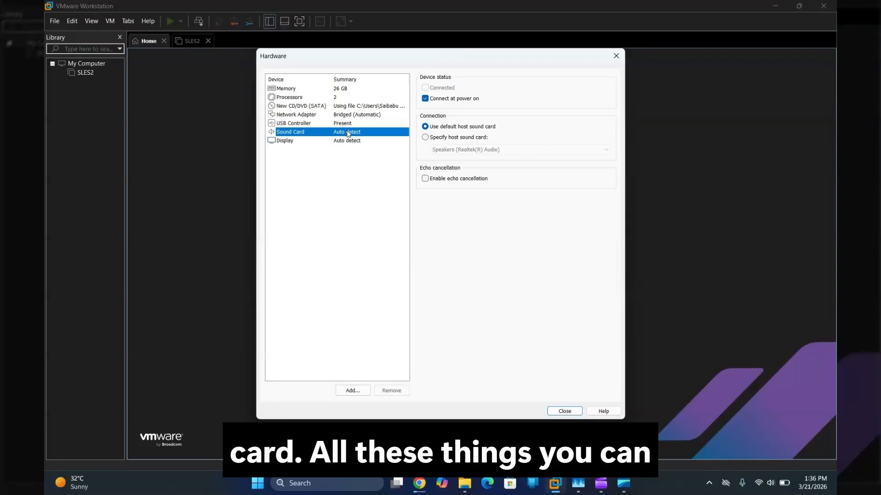
pyautogui.click(339, 125)
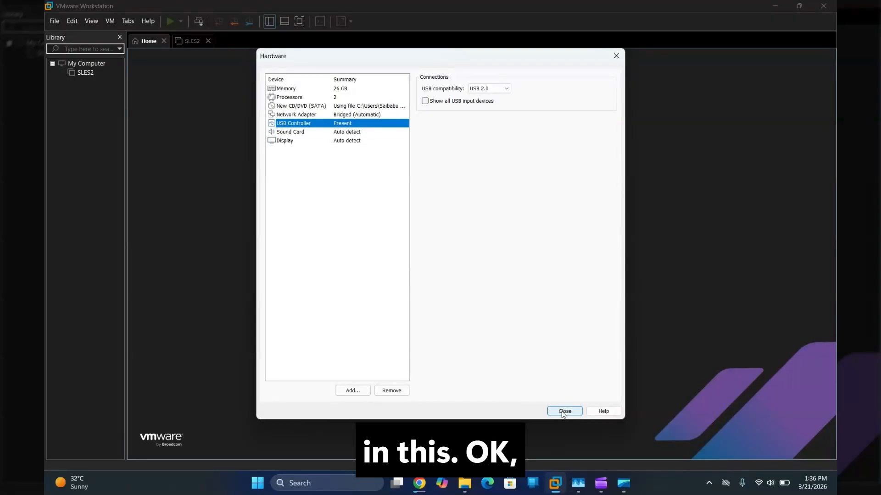
pyautogui.click(305, 97)
pyautogui.click(310, 106)
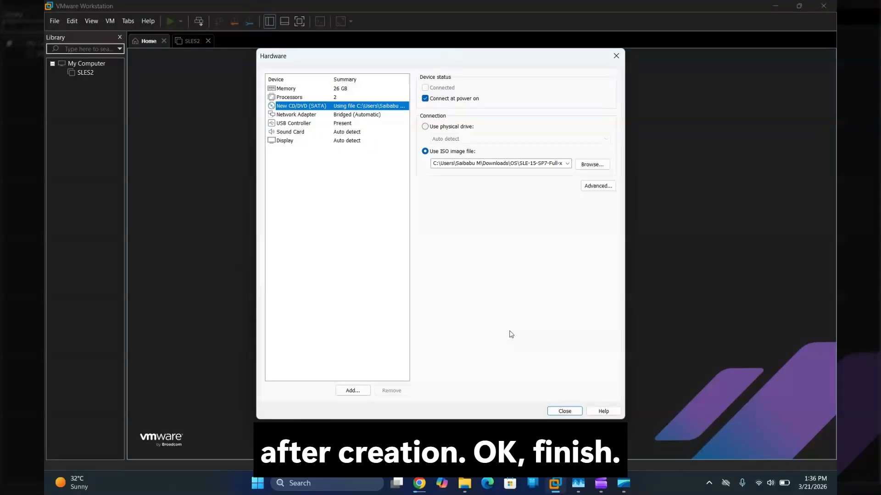
pyautogui.click(567, 411)
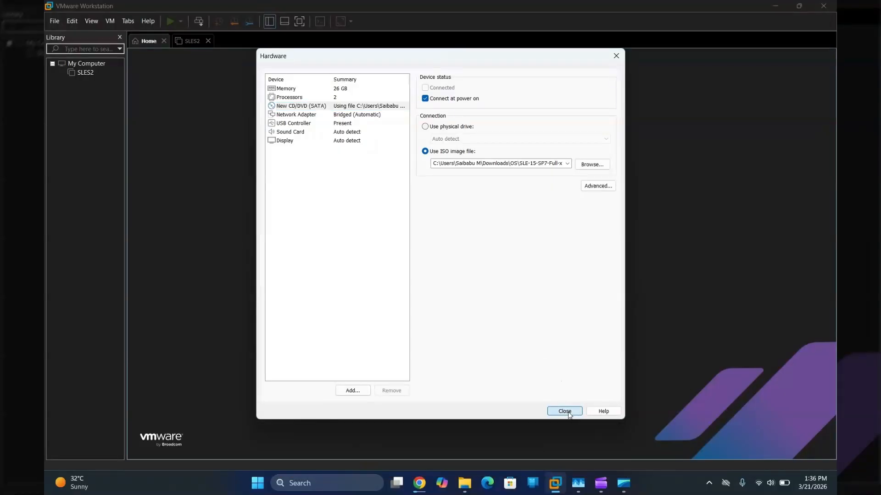
# Step: Finish creating the VM, dismiss the info bar, and highlight Installation in the boot menu
pyautogui.click(483, 337)
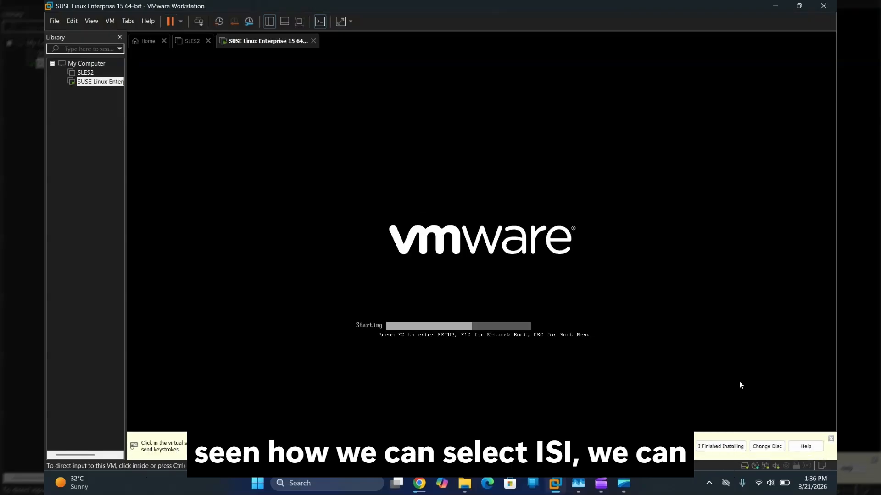
pyautogui.click(831, 439)
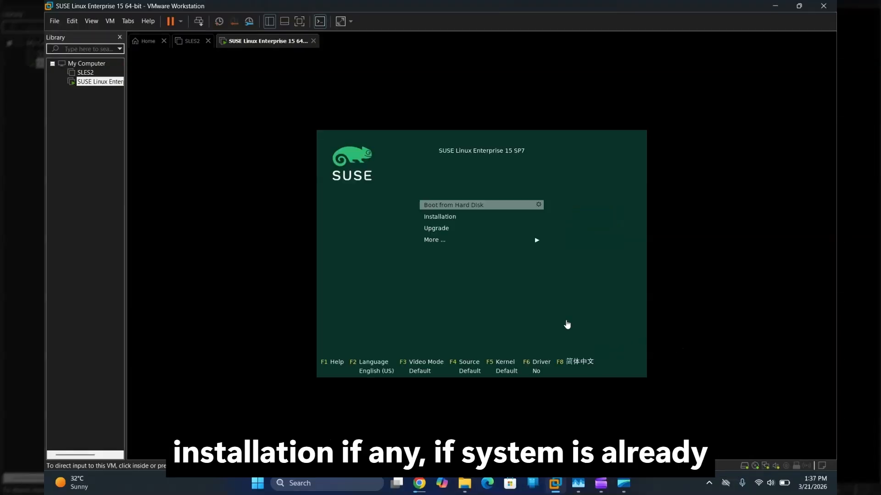
pyautogui.click(449, 222)
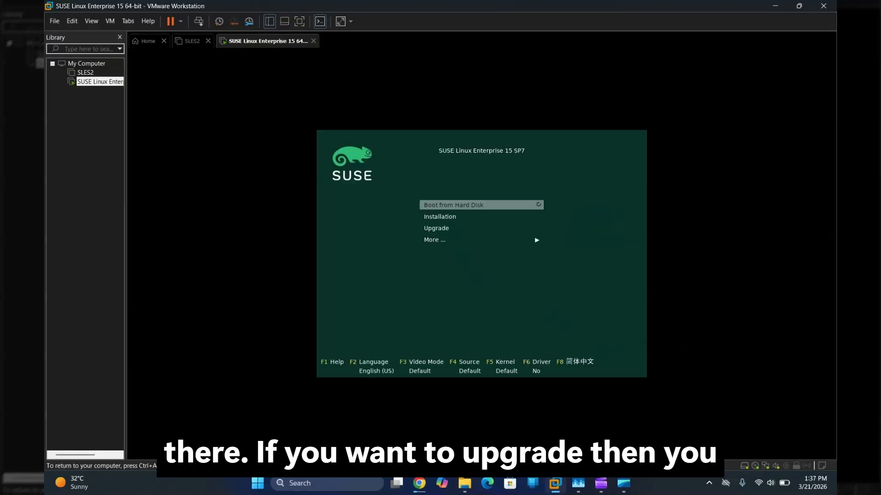
pyautogui.press('Down')
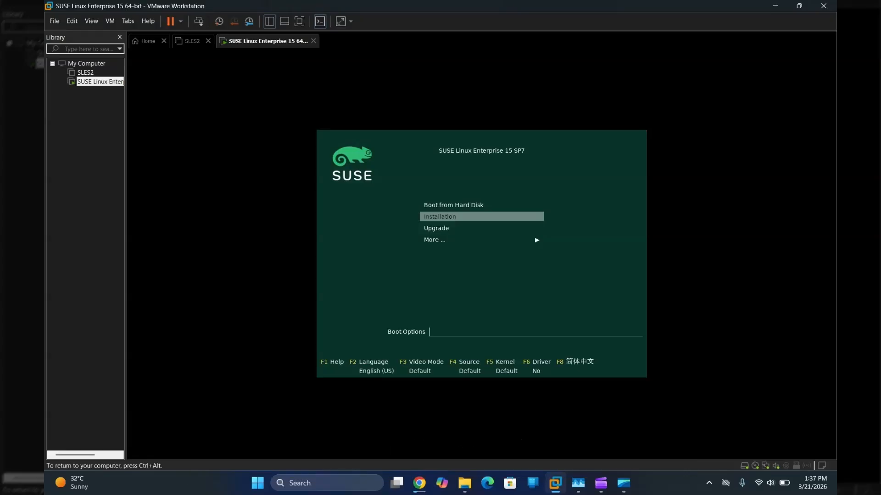
# Step: Boot the Installation entry, release input from the VM, and switch to the live stream
pyautogui.press('Return')
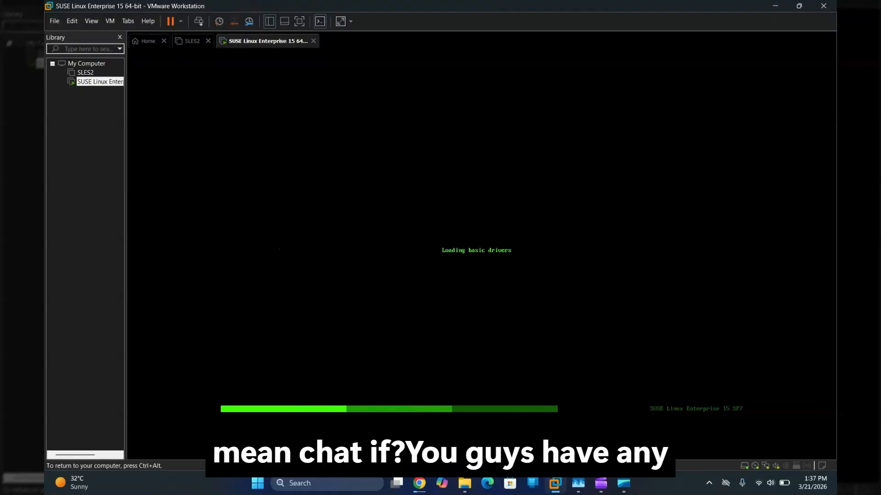
pyautogui.hotkey('ctrl', 'alt')
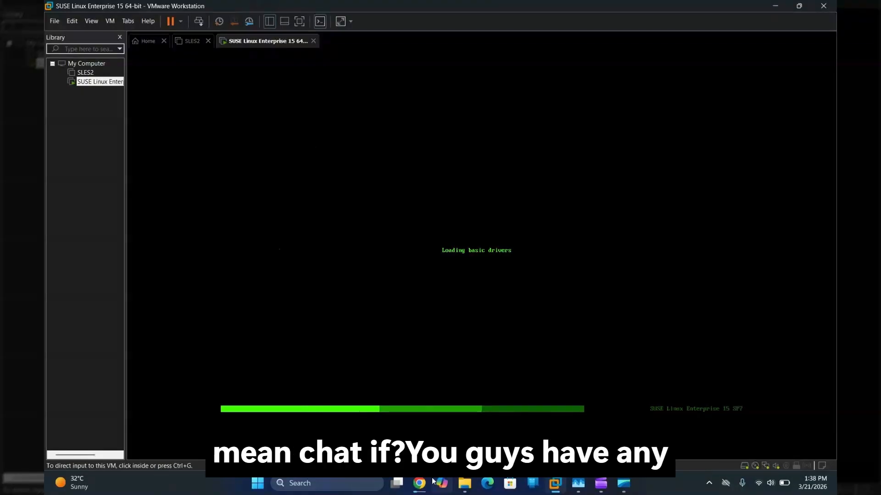
pyautogui.click(419, 406)
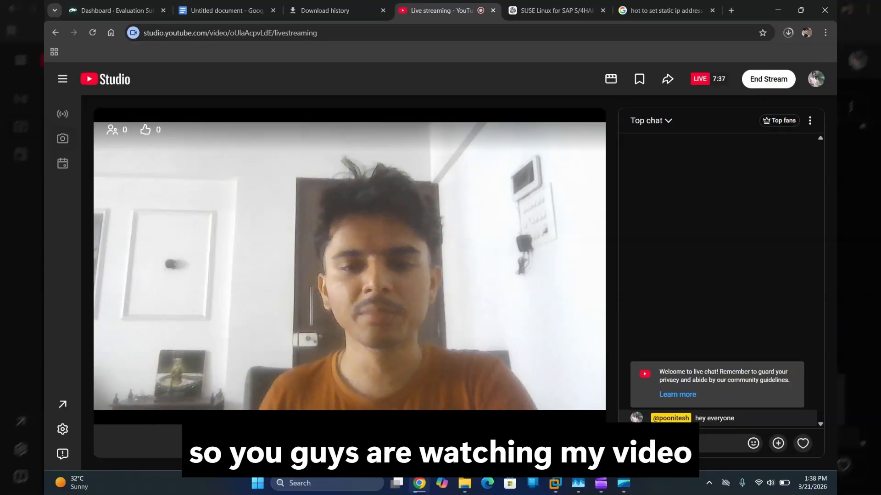
# Step: Return to the SUSE Linux Enterprise VM while its installer loads basic drivers
pyautogui.moveTo(554, 489)
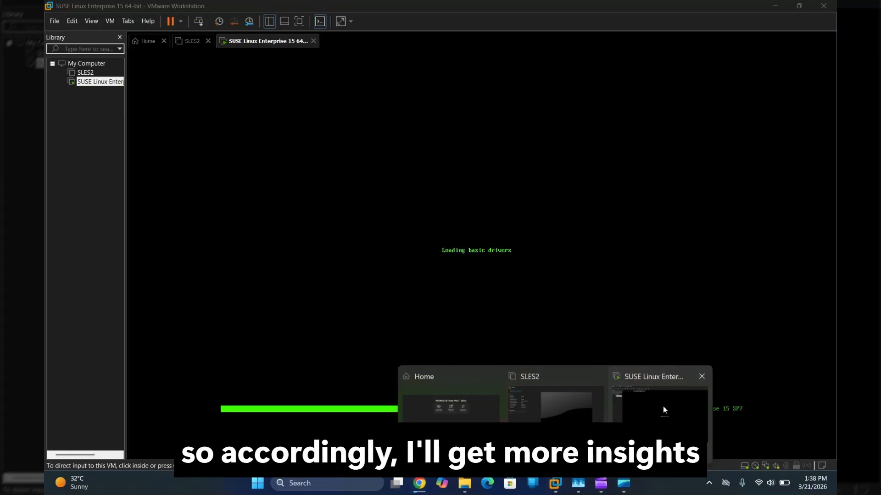
pyautogui.click(663, 406)
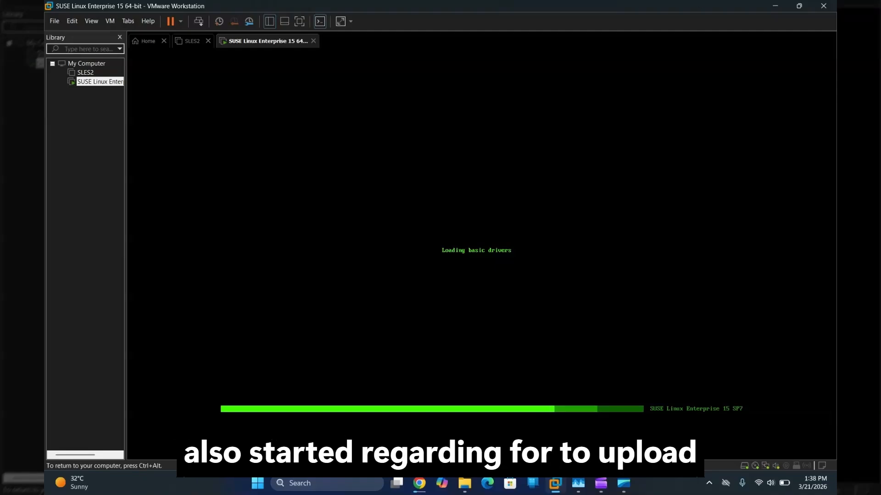
pyautogui.hotkey('ctrl', 'alt')
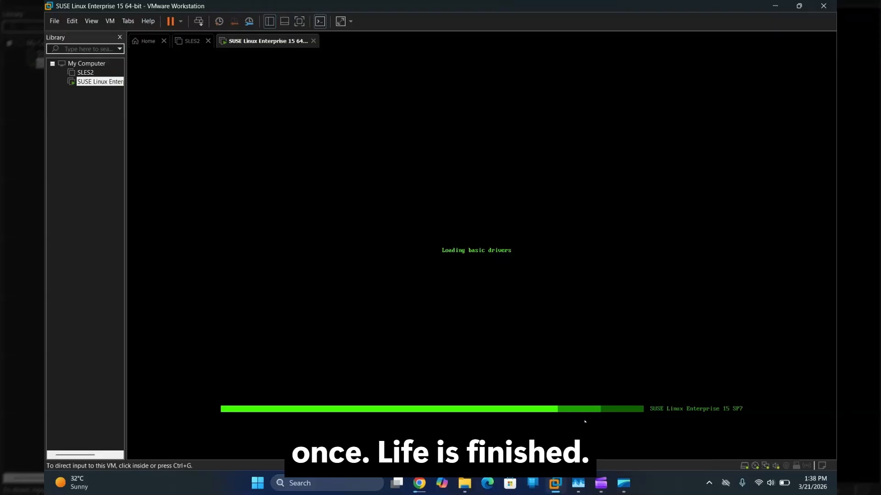
pyautogui.click(584, 421)
pyautogui.hotkey('ctrl', 'alt')
# Step: Glance at the Clipchamp recording window, then return to the SUSE VM
pyautogui.moveTo(600, 489)
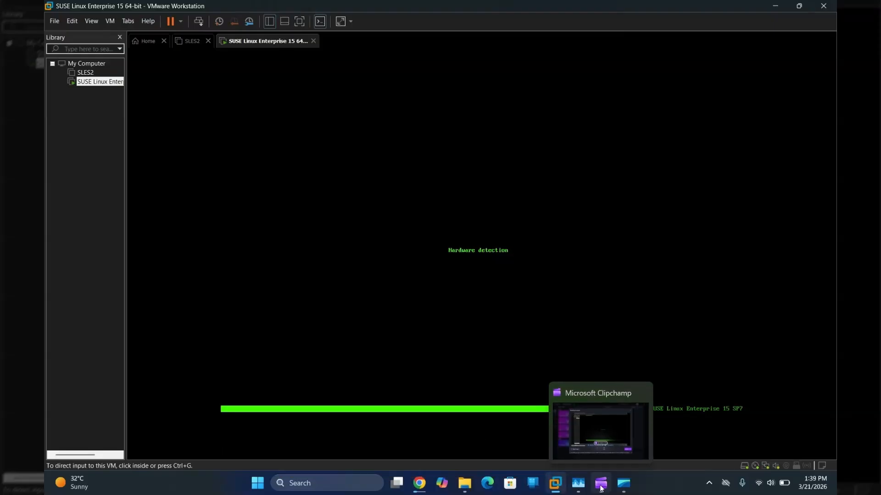
pyautogui.click(608, 417)
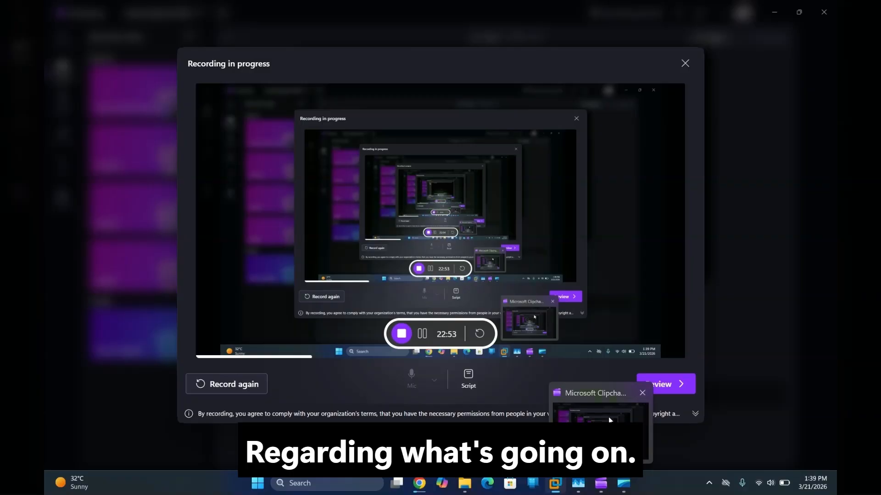
pyautogui.click(608, 369)
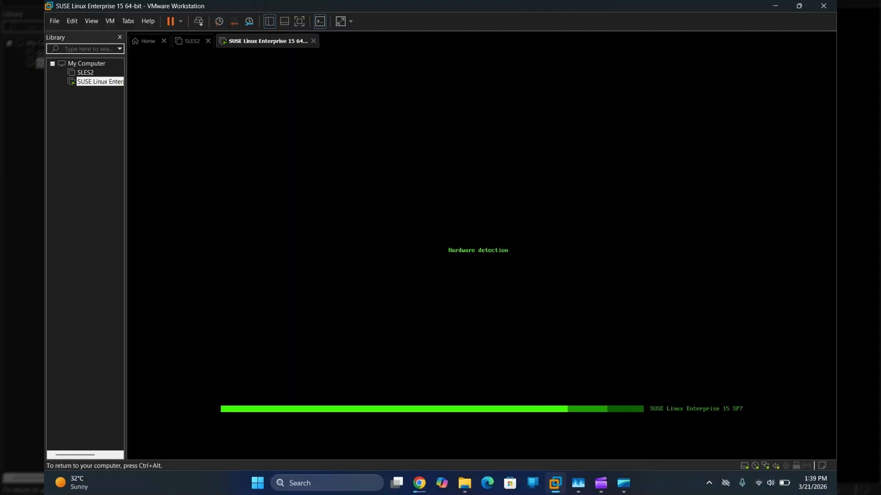
pyautogui.hotkey('ctrl', 'alt')
# Step: Check the recording again, then go back into the SUSE VM as the graphical installer loads
pyautogui.click(600, 483)
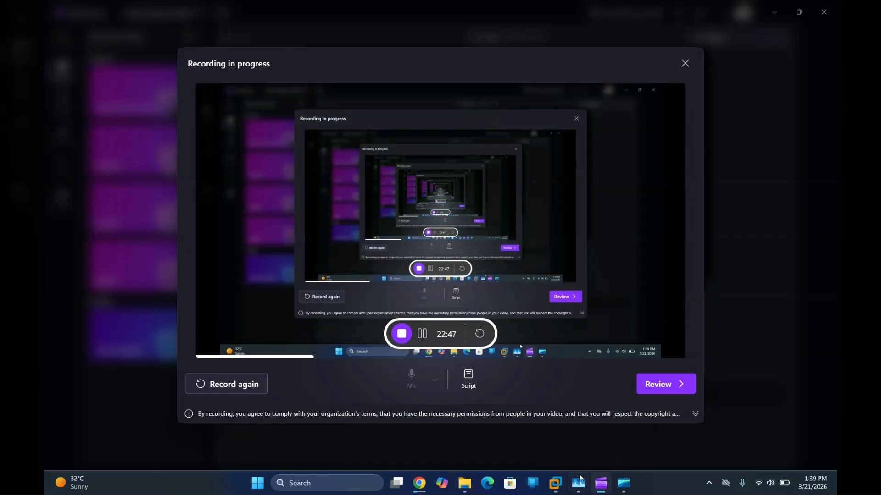
pyautogui.moveTo(579, 480)
pyautogui.click(648, 409)
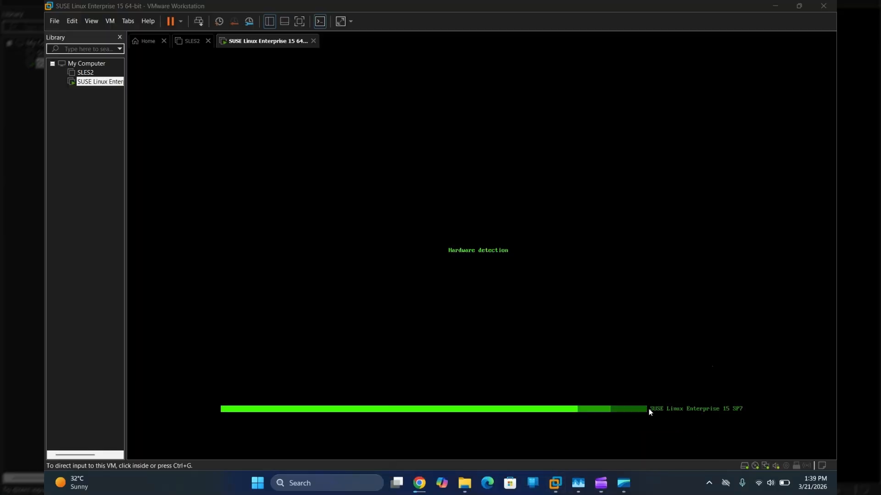
pyautogui.click(649, 409)
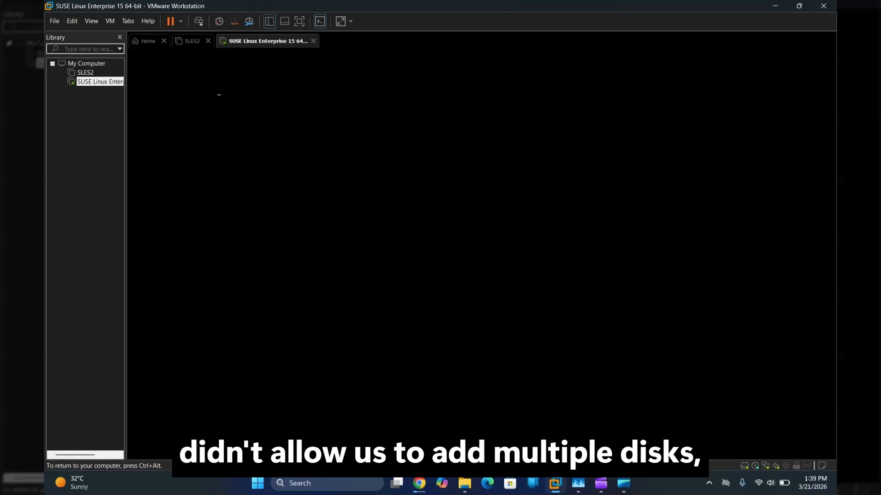
pyautogui.hotkey('ctrl', 'alt')
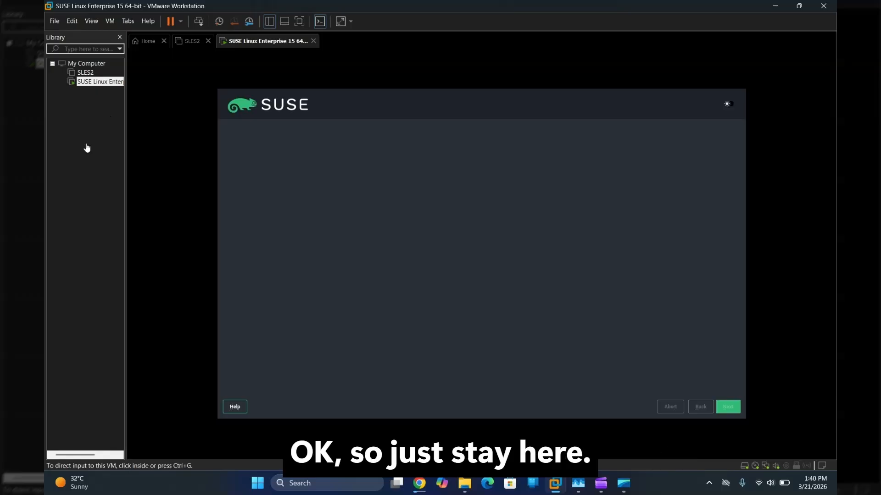
# Step: Start network setup in the VM, check the YouTube Studio live stream, then return to the SUSE VM
pyautogui.click(354, 123)
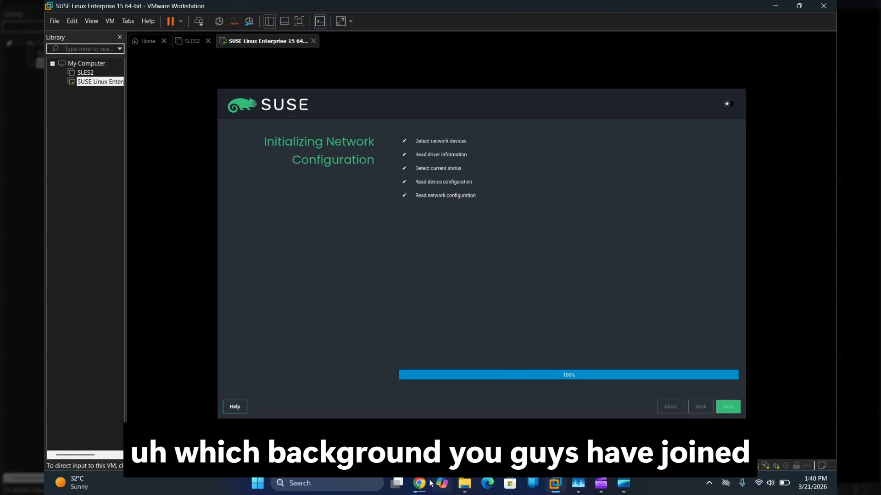
pyautogui.moveTo(419, 483)
pyautogui.click(419, 409)
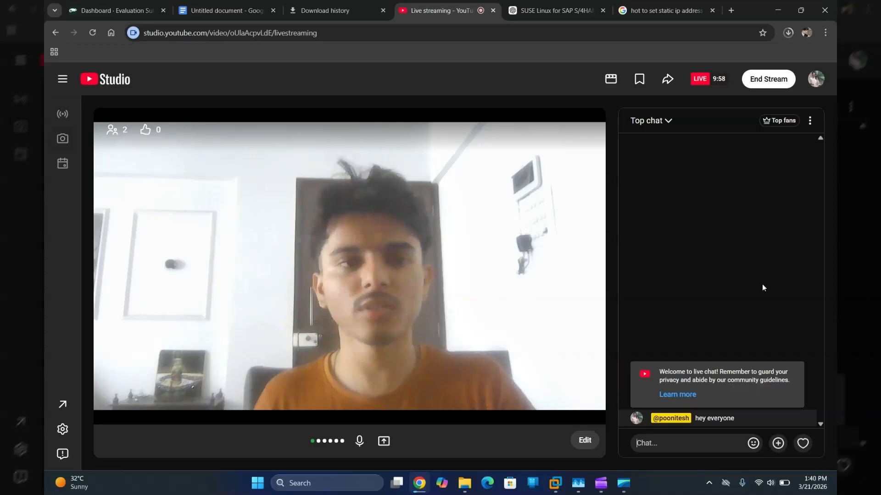
pyautogui.moveTo(555, 490)
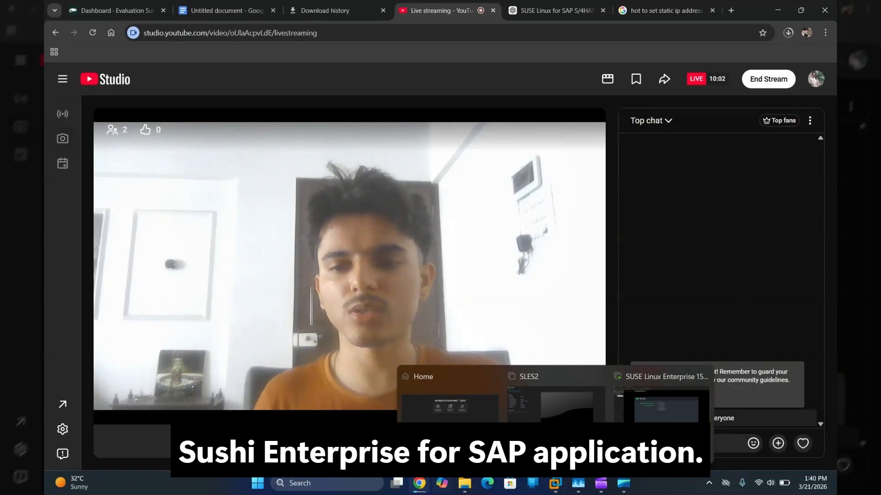
pyautogui.click(659, 403)
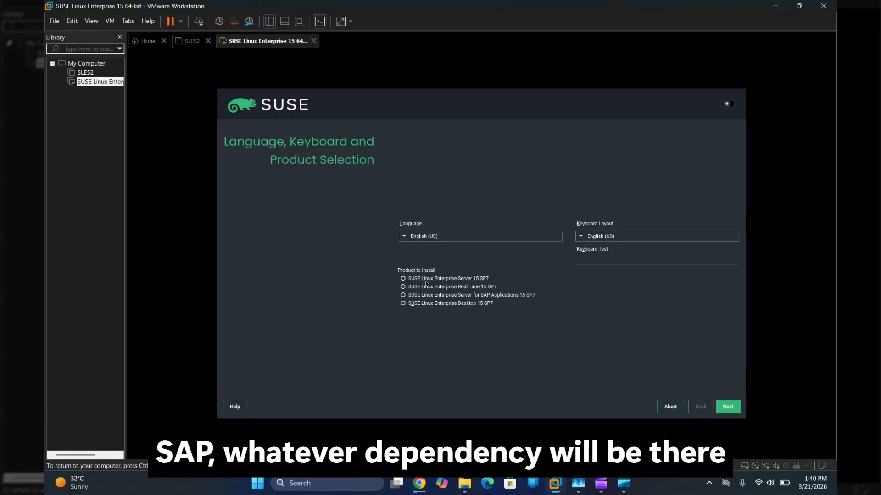
# Step: Select SUSE Linux Enterprise Server for SAP Applications 15 SP7 and continue to the License Agreement
pyautogui.click(403, 296)
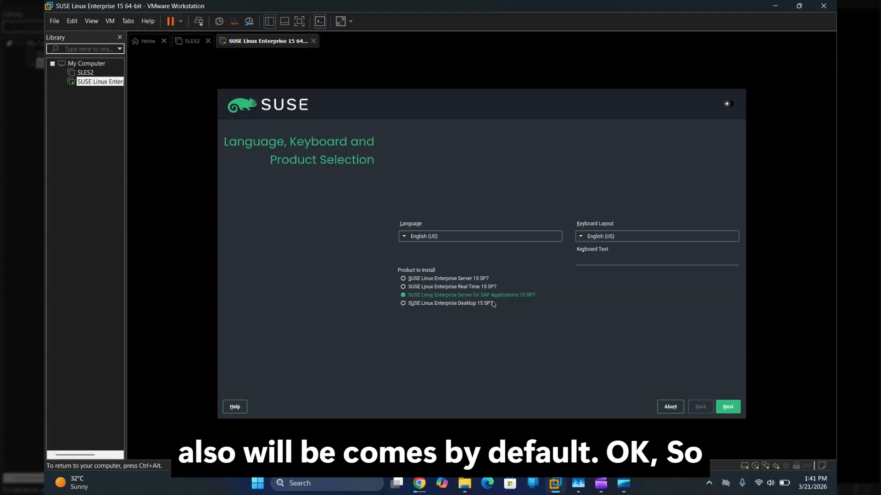
pyautogui.click(730, 407)
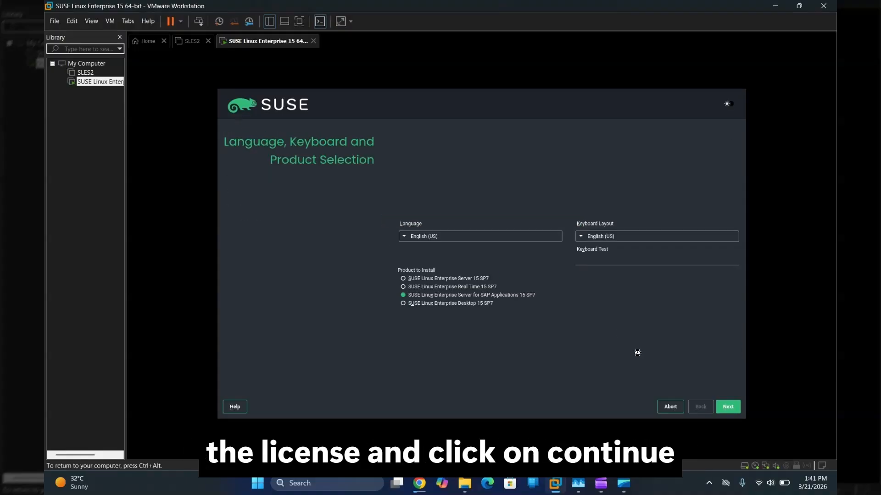
pyautogui.click(736, 410)
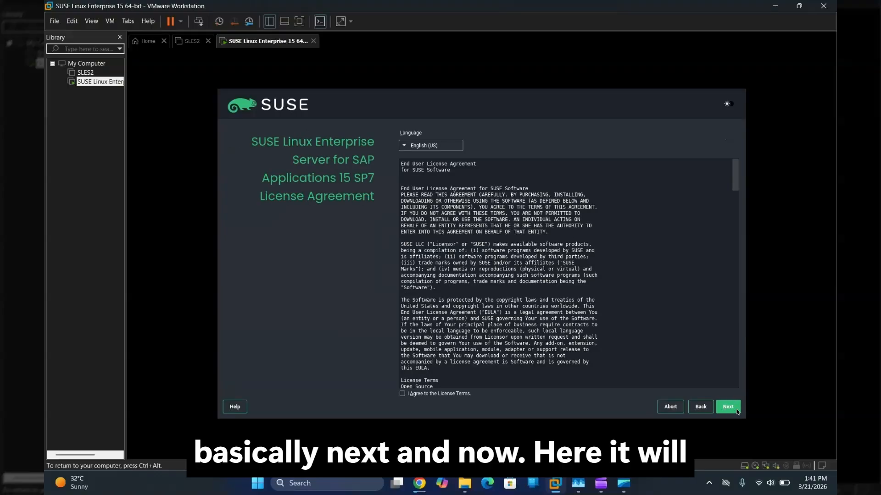
# Step: Agree to the license terms, choose Skip Registration, confirm installing unregistered, and continue
pyautogui.click(402, 394)
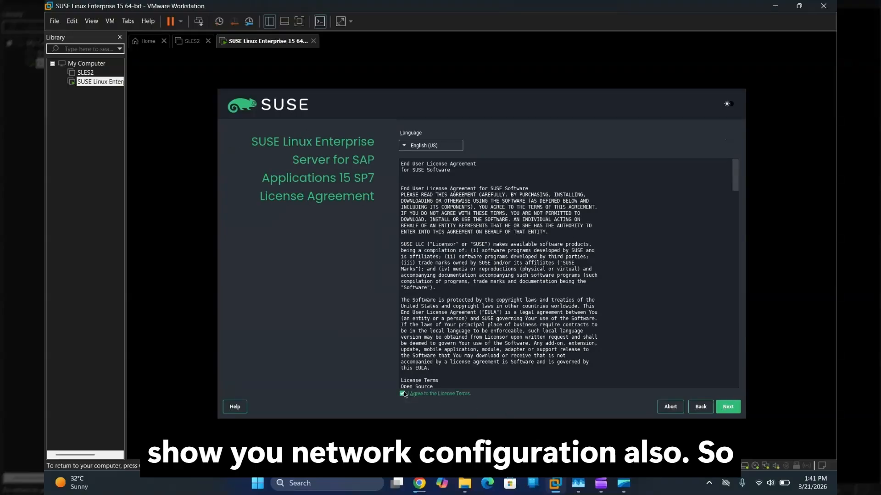
pyautogui.click(727, 408)
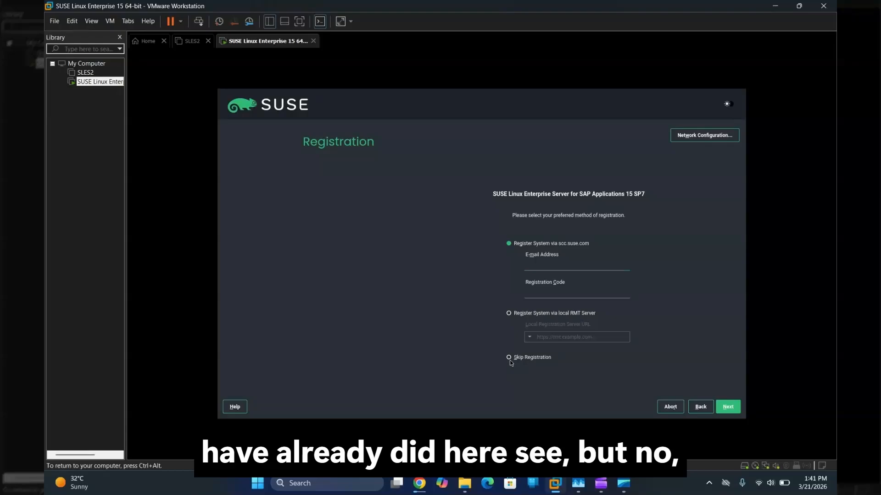
pyautogui.click(510, 359)
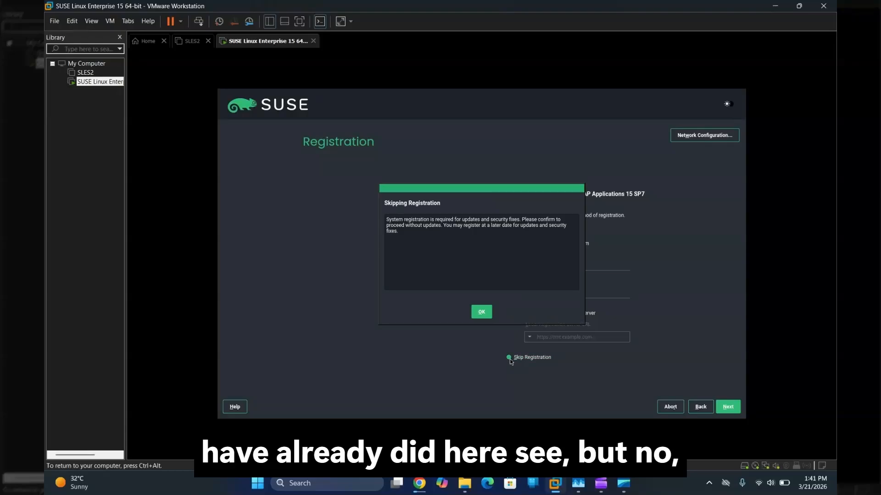
pyautogui.click(480, 313)
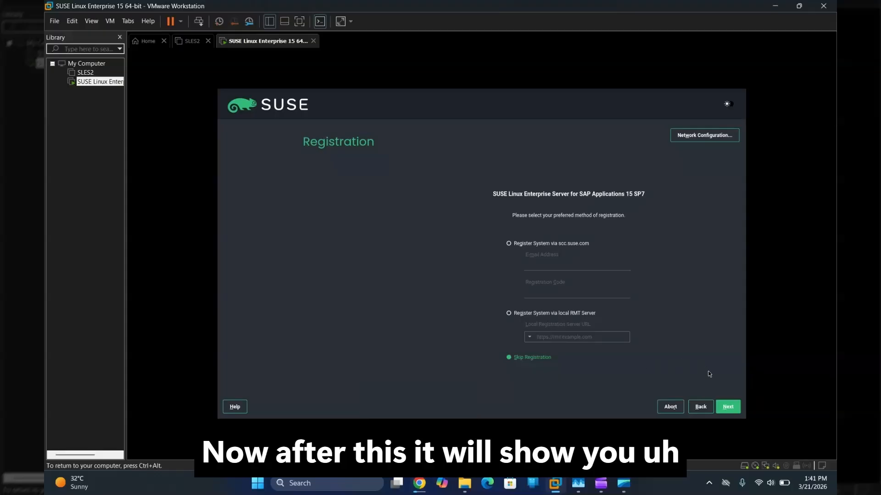
pyautogui.click(726, 407)
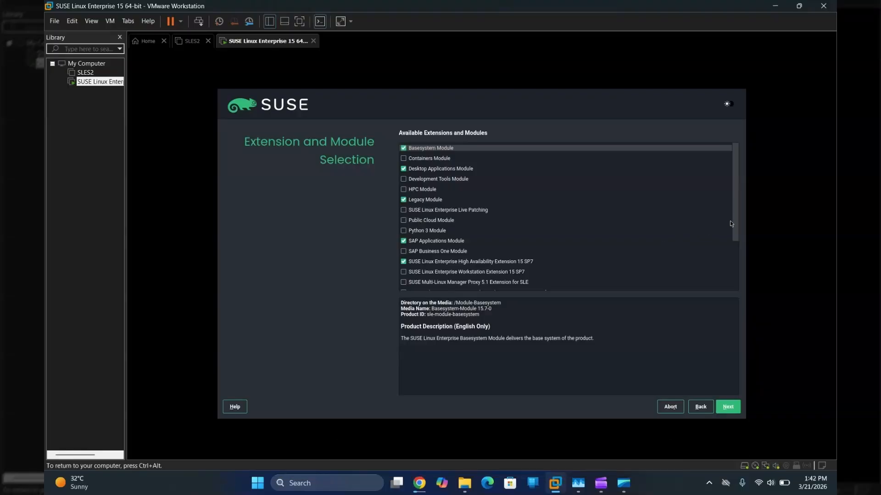
# Step: Check SAP Business One Module and Python 3 Module in the module list and continue
pyautogui.moveTo(735, 219); pyautogui.dragTo(737, 277)
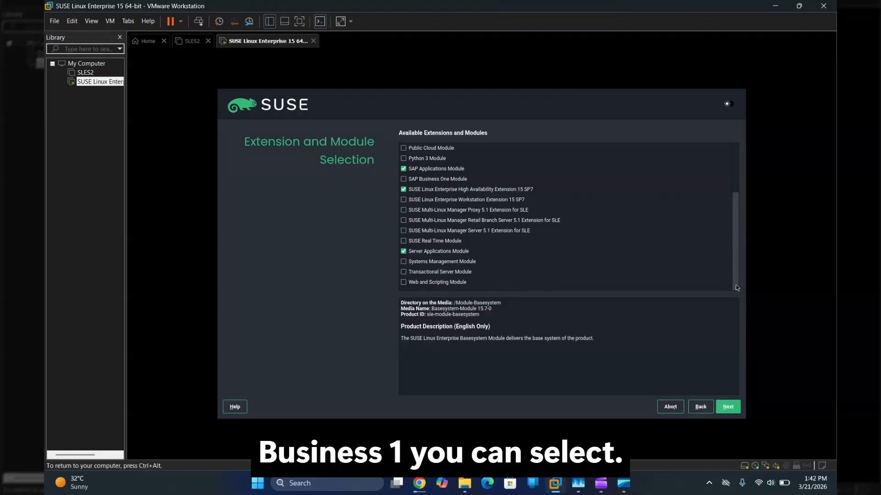
pyautogui.moveTo(736, 271); pyautogui.dragTo(734, 245)
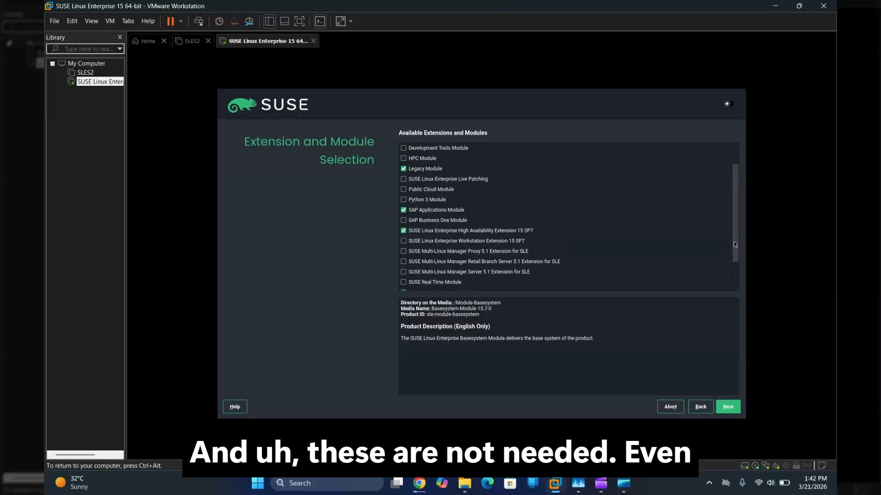
pyautogui.click(403, 221)
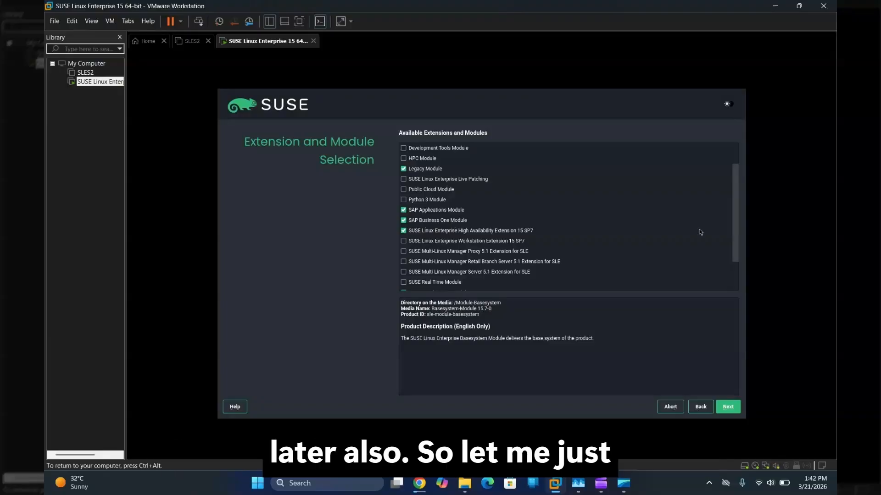
pyautogui.moveTo(736, 241); pyautogui.dragTo(733, 223)
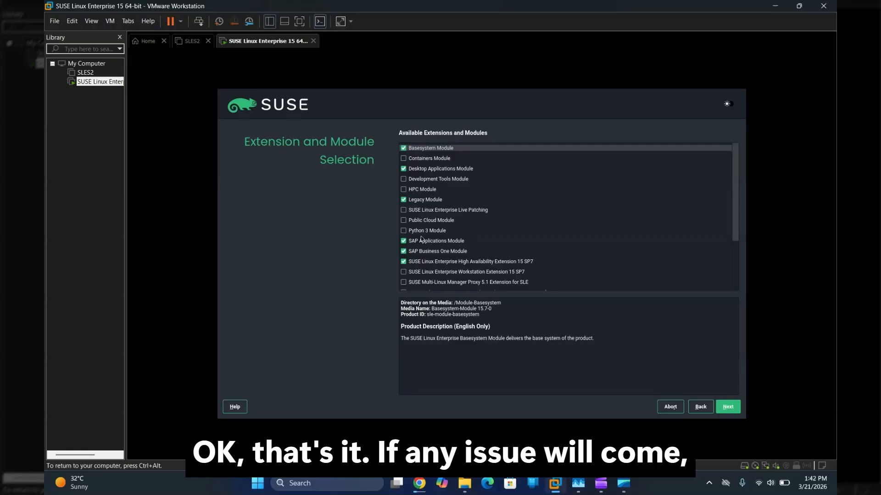
pyautogui.click(404, 231)
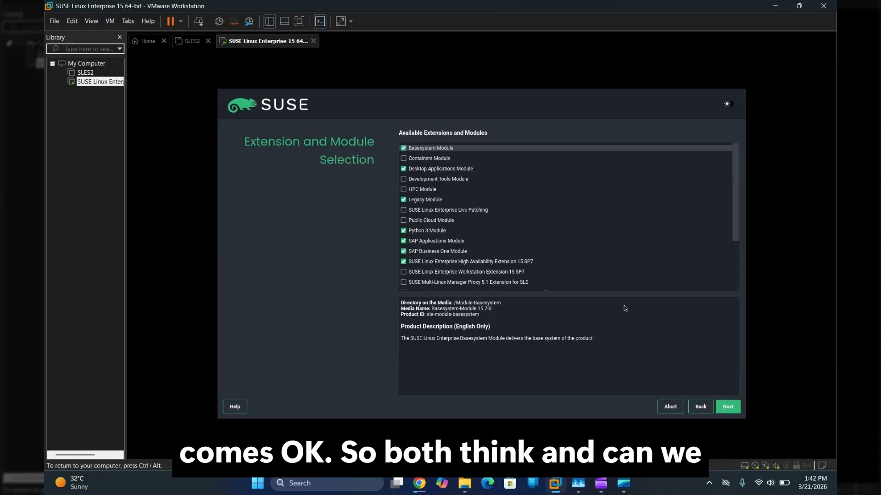
pyautogui.click(728, 406)
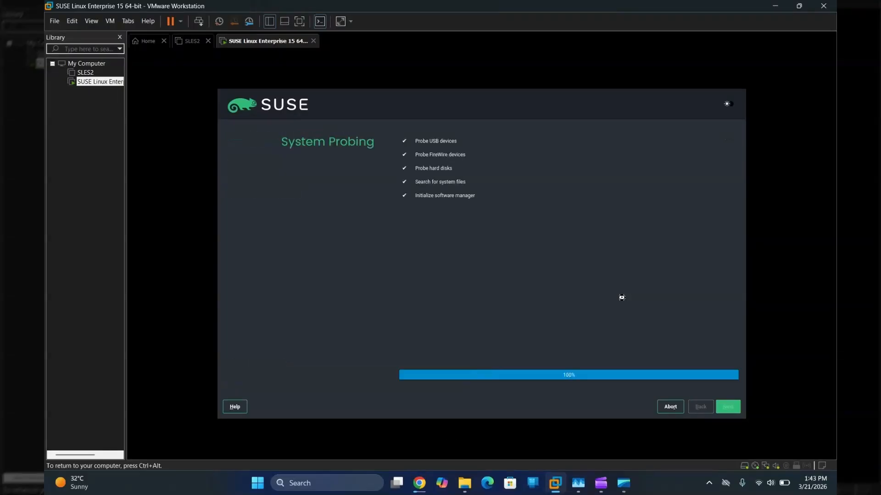
# Step: Check the YouTube Studio live stream, then switch back and click into the SUSE VM
pyautogui.hotkey('ctrl', 'alt')
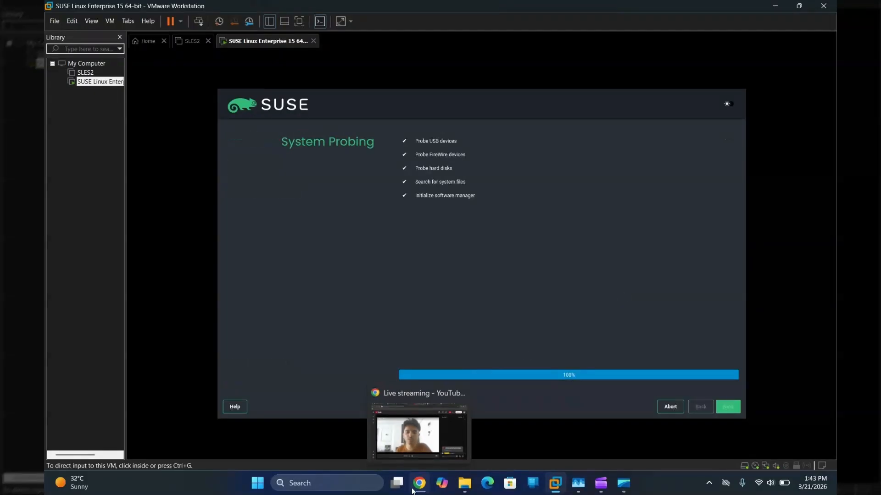
pyautogui.click(419, 434)
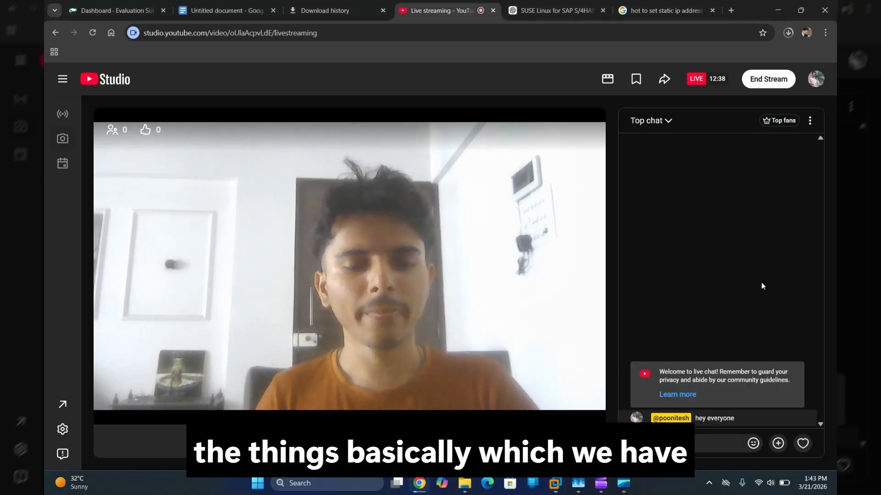
pyautogui.hotkey('alt', 'Tab')
pyautogui.click(640, 244)
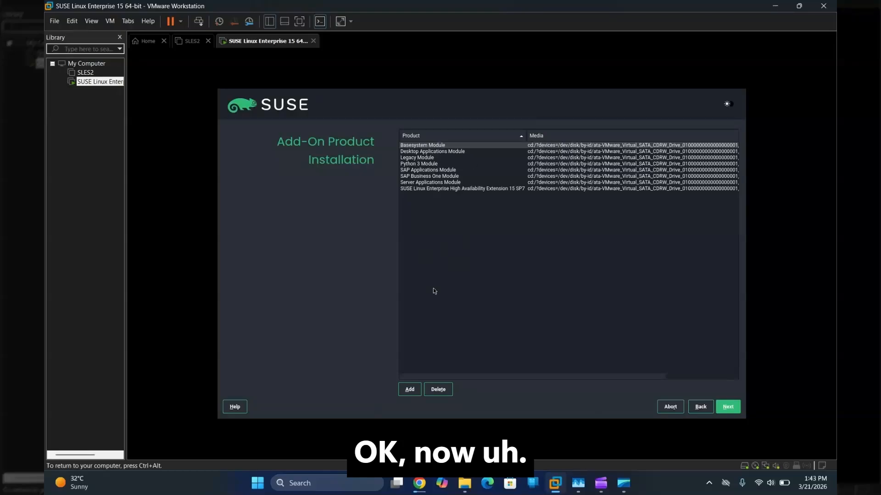
# Step: Accept the eight add-on products and keep SLES for SAP Applications as the system role
pyautogui.click(721, 406)
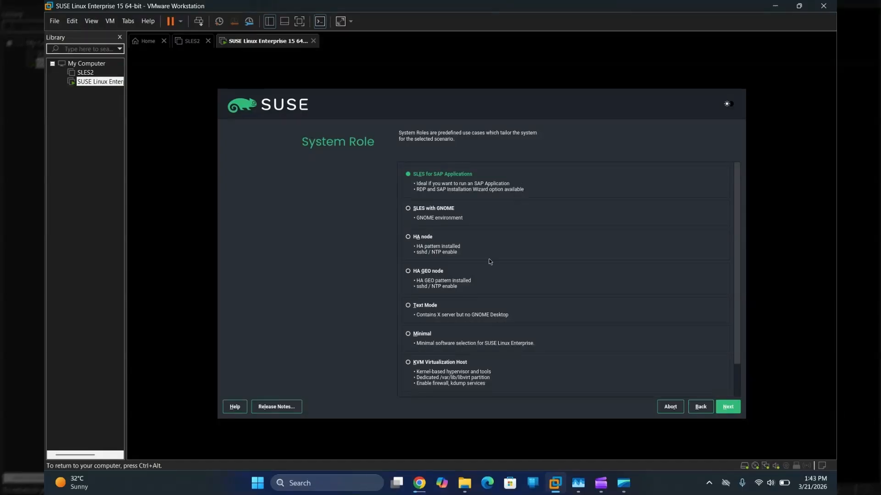
pyautogui.click(727, 407)
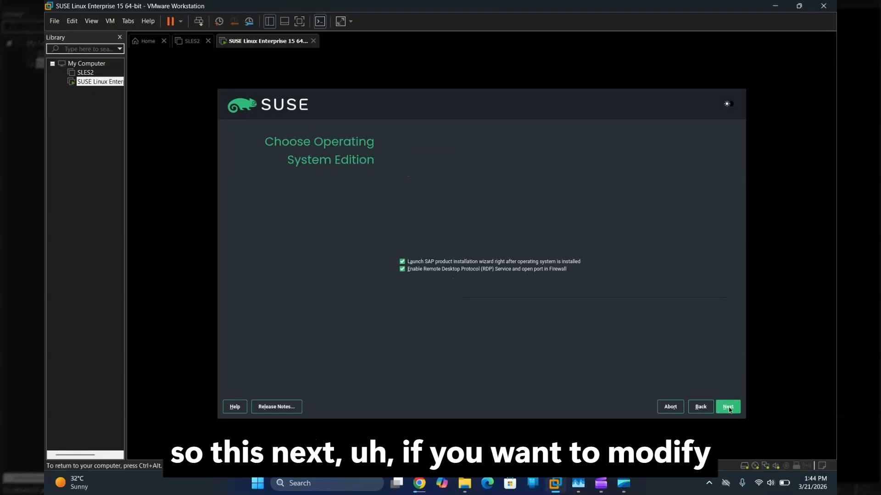
# Step: Turn off the SAP wizard launch, keep RDP enabled, and accept the suggested partitioning
pyautogui.click(414, 264)
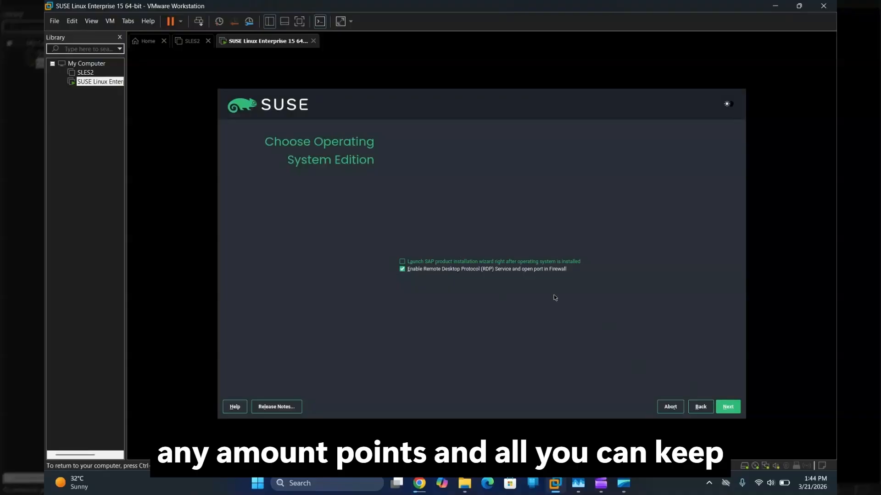
pyautogui.click(729, 407)
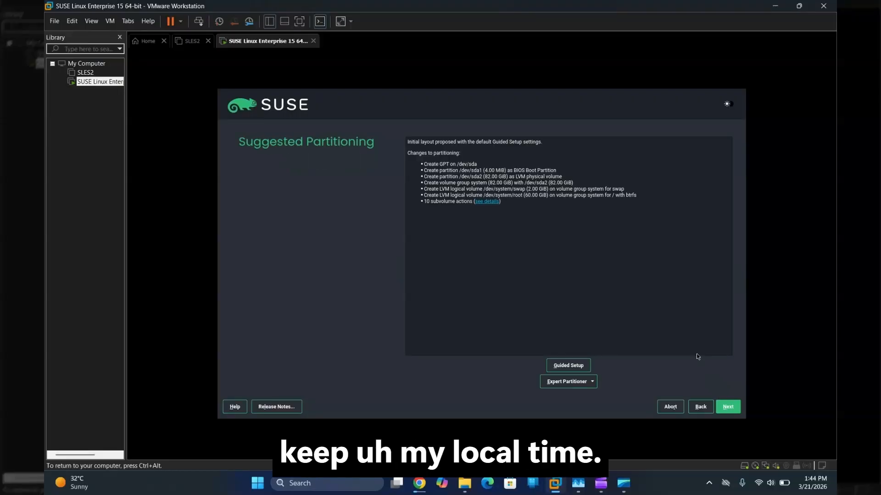
pyautogui.click(727, 408)
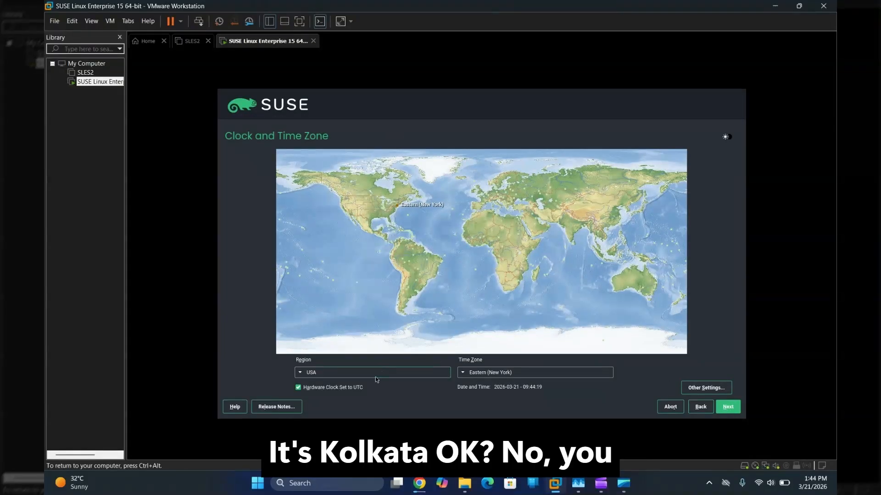
# Step: Set the region to Asia and the time zone to Kolkata
pyautogui.click(378, 375)
pyautogui.press('a')
pyautogui.press('a')
pyautogui.press('a')
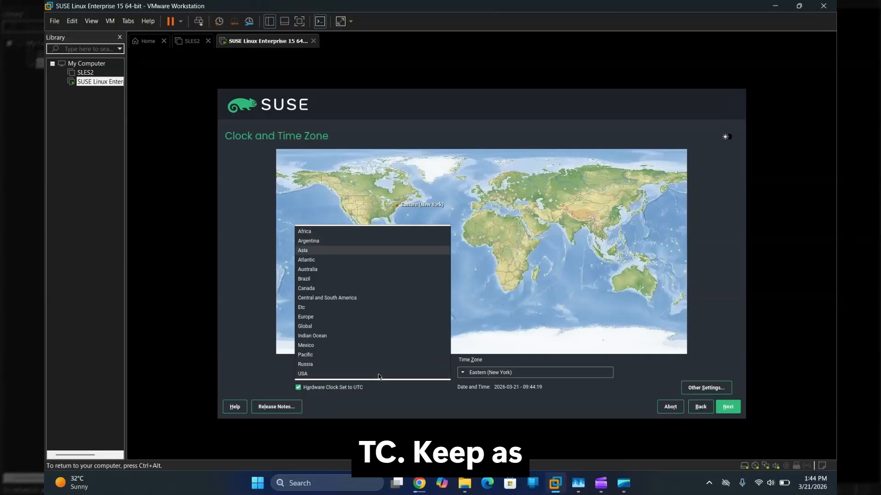
pyautogui.press('Return')
pyautogui.click(499, 372)
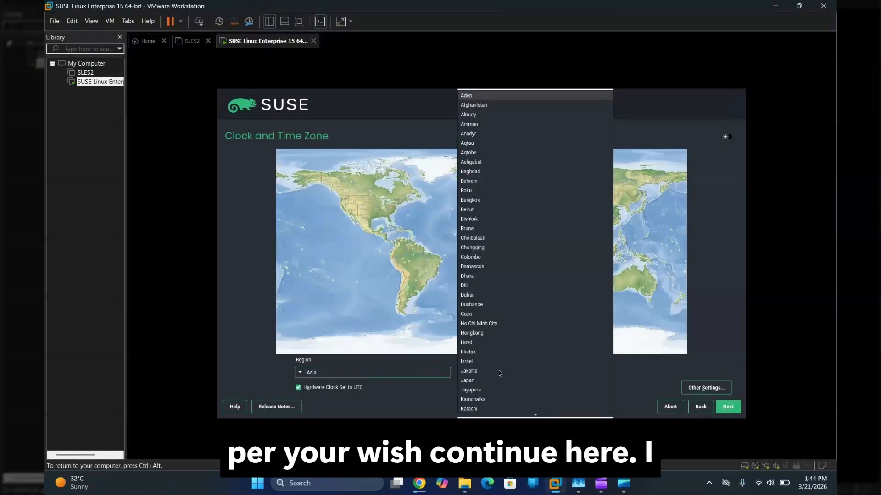
pyautogui.press('k')
pyautogui.press('k')
pyautogui.press('k')
pyautogui.press('k')
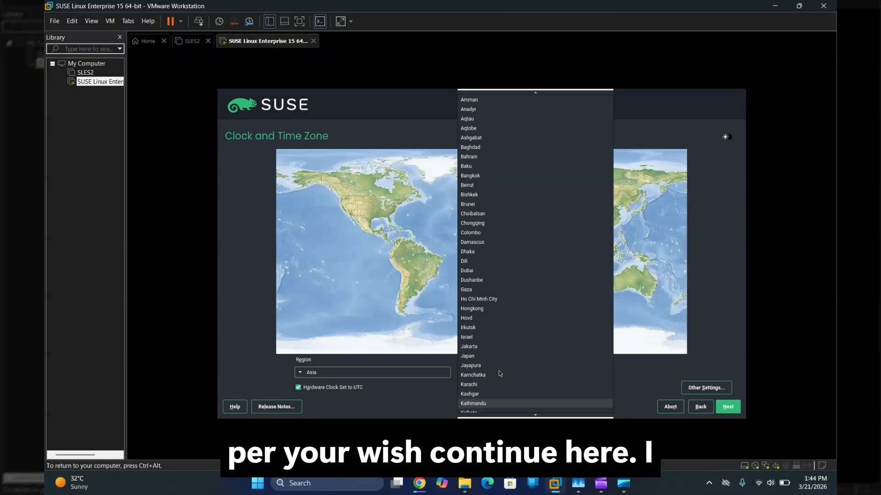
pyautogui.press('k')
pyautogui.press('k')
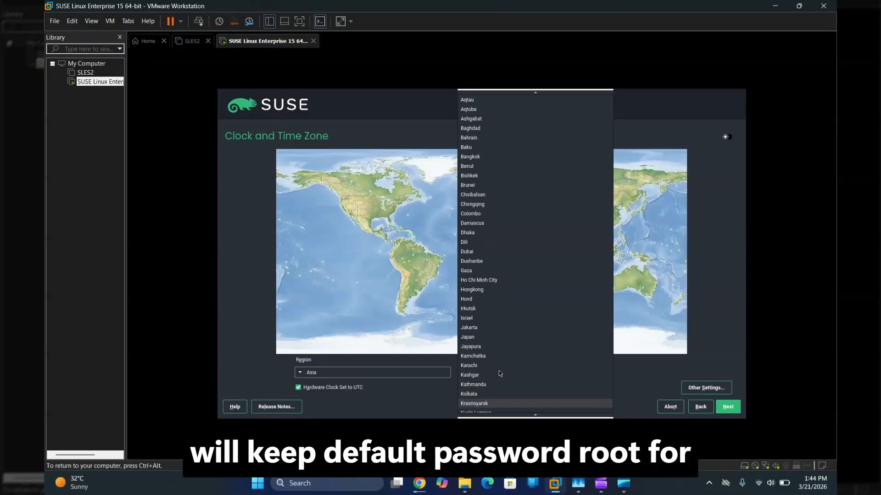
pyautogui.press('Up')
pyautogui.press('Return')
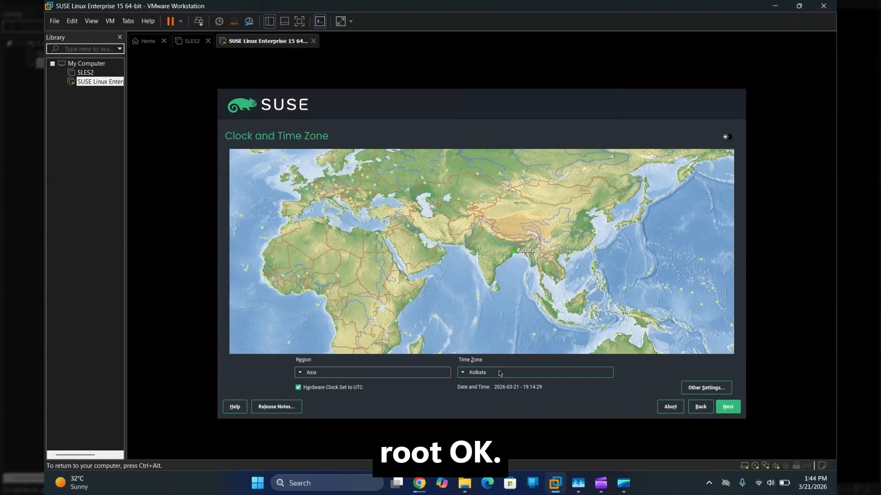
# Step: Keep the hardware clock on local time instead of UTC and confirm the warning
pyautogui.click(332, 388)
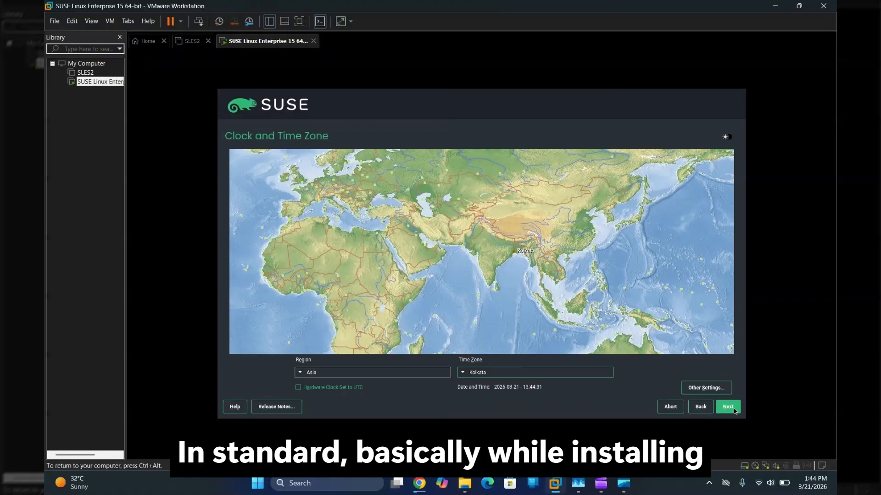
pyautogui.click(733, 408)
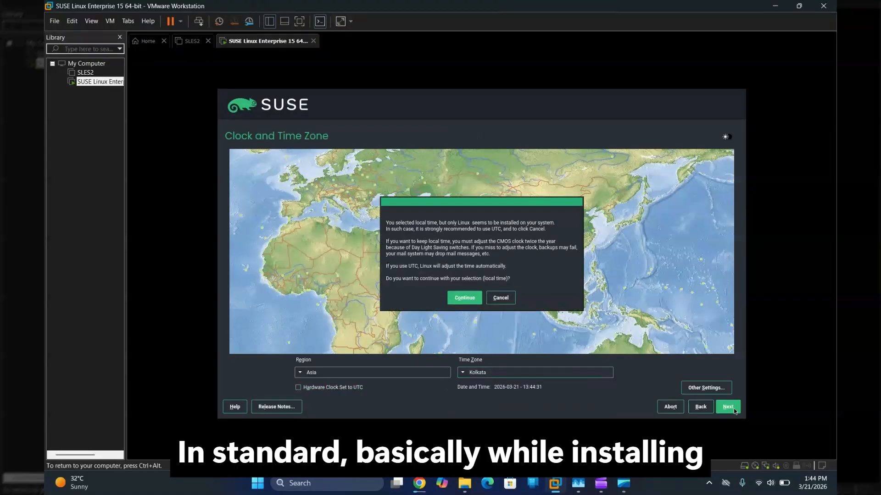
pyautogui.click(464, 298)
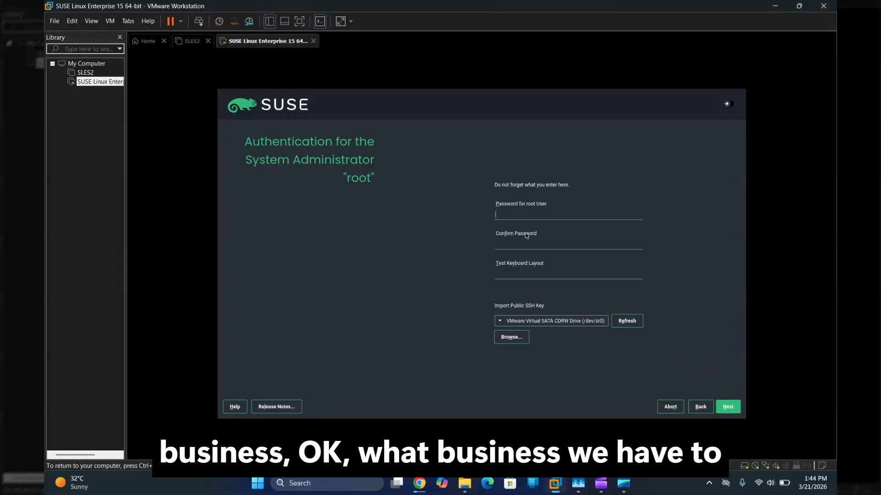
# Step: Enter and confirm the root password, accepting it despite the too-simple warning
pyautogui.write('root')
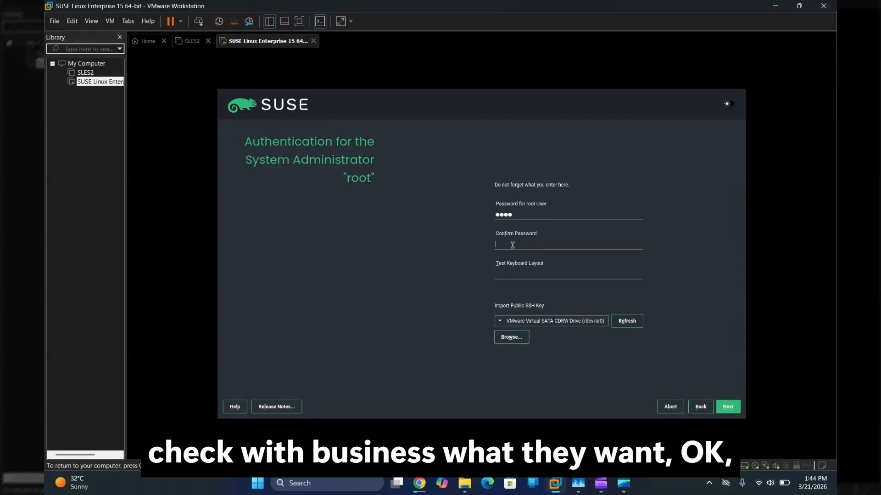
pyautogui.write('root')
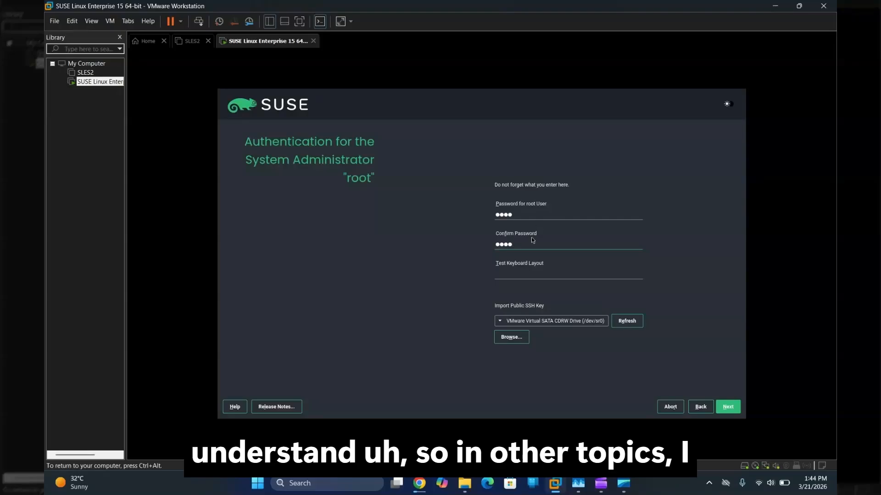
pyautogui.click(728, 407)
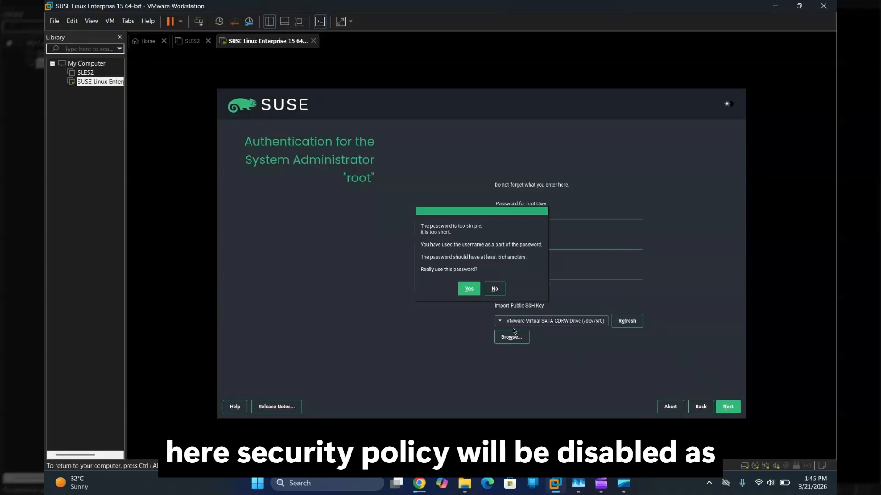
pyautogui.click(469, 289)
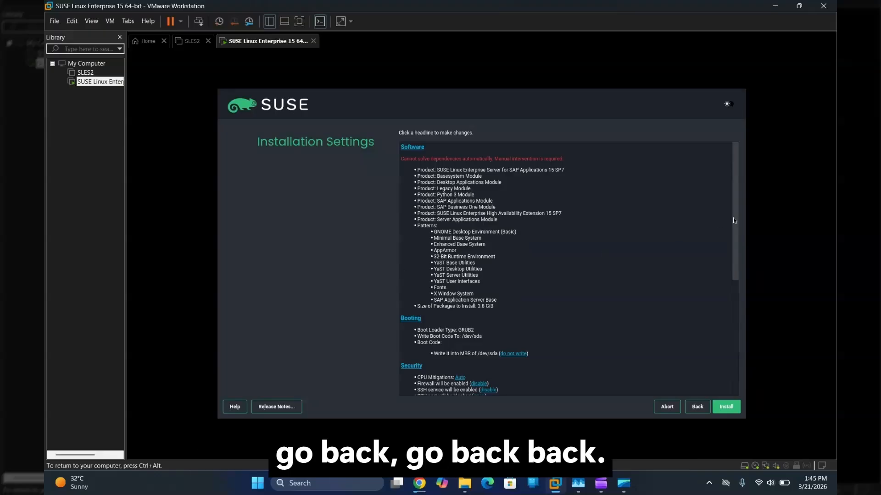
# Step: Step the installer back from Installation Settings through the root password, time zone, partitioning, role and add-on pages
pyautogui.moveTo(733, 217); pyautogui.dragTo(735, 306)
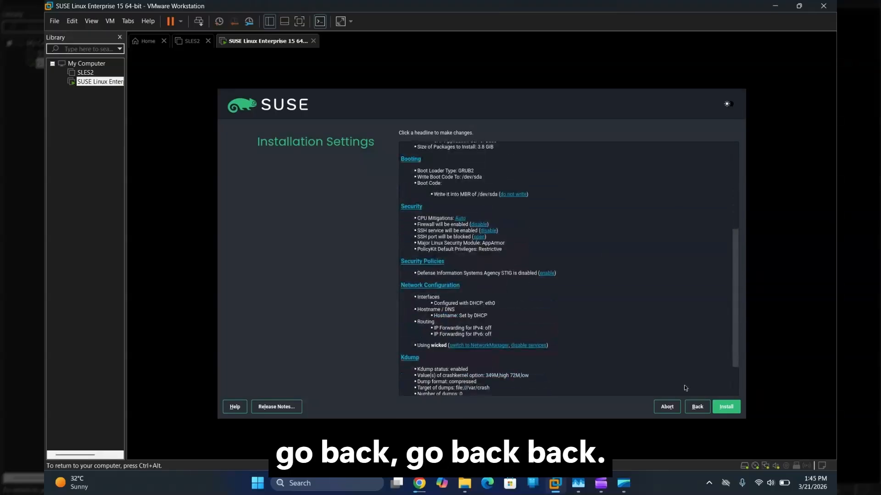
pyautogui.click(695, 408)
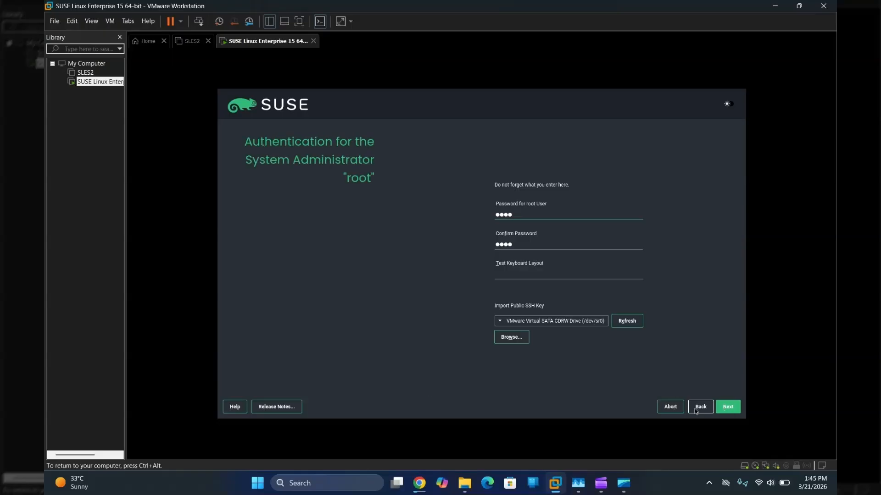
pyautogui.click(696, 408)
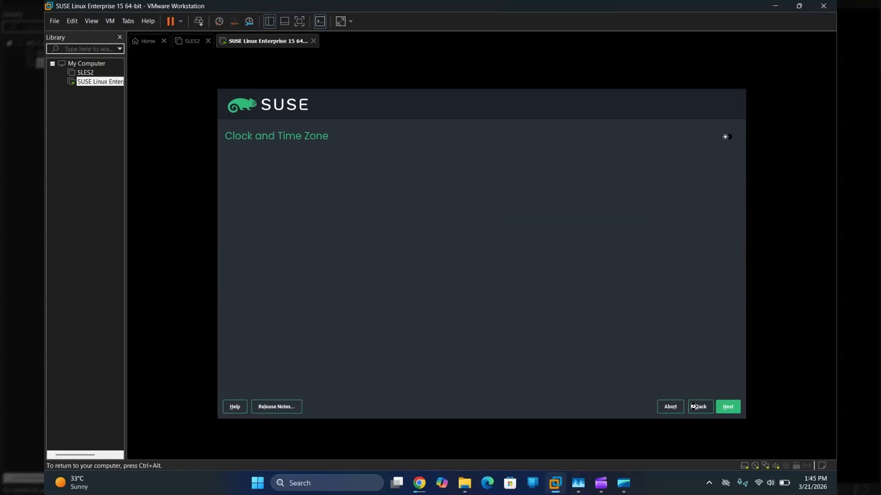
pyautogui.click(696, 406)
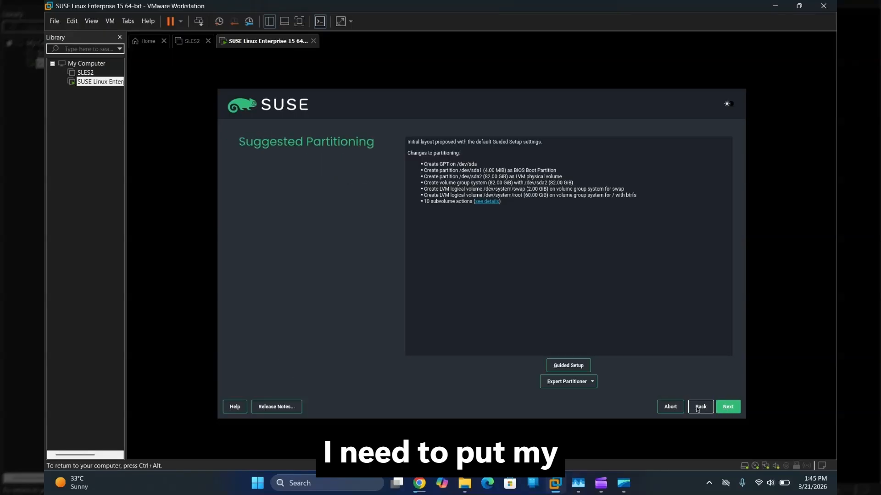
pyautogui.click(703, 411)
pyautogui.click(703, 410)
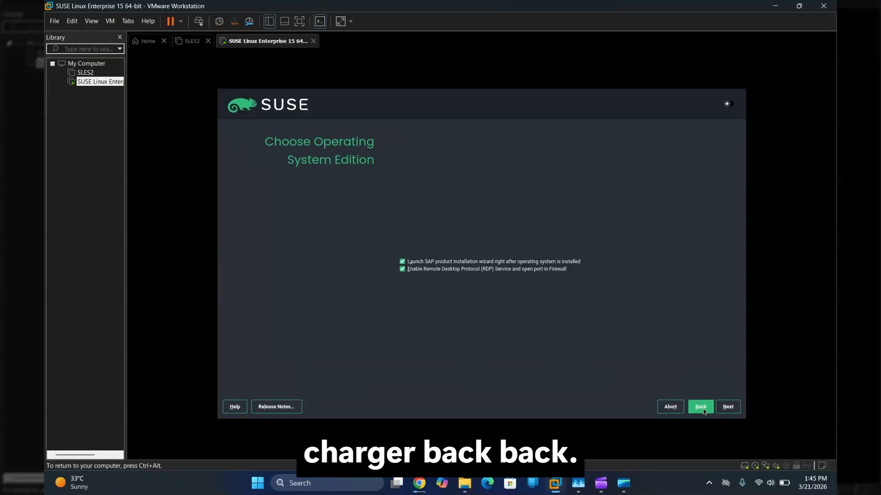
pyautogui.click(700, 408)
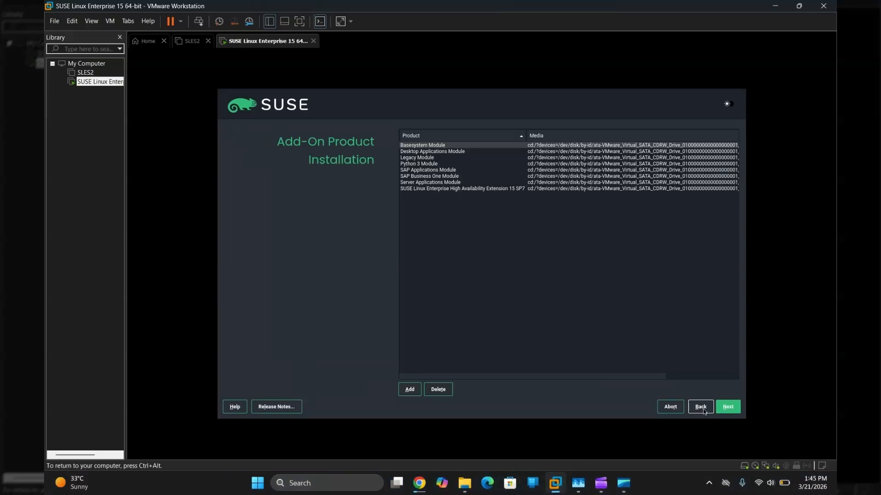
pyautogui.click(700, 409)
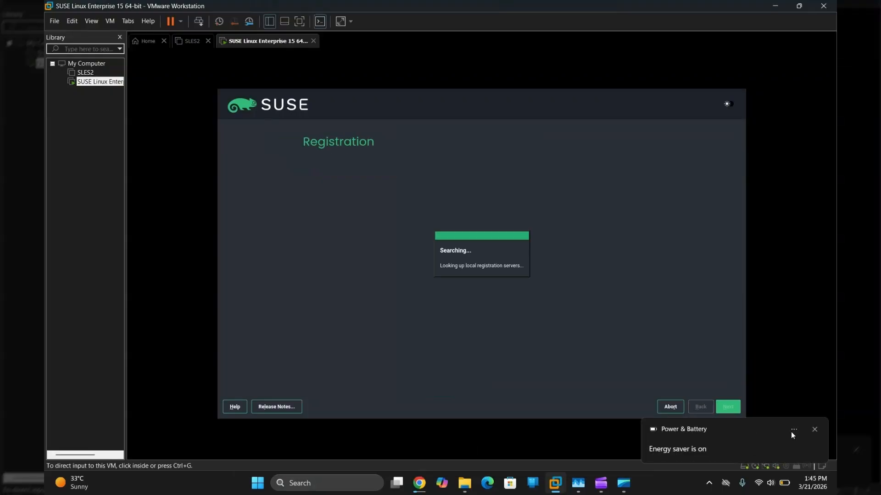
# Step: Dismiss the Windows battery notification and go back through the license page to Language and Product Selection
pyautogui.click(819, 431)
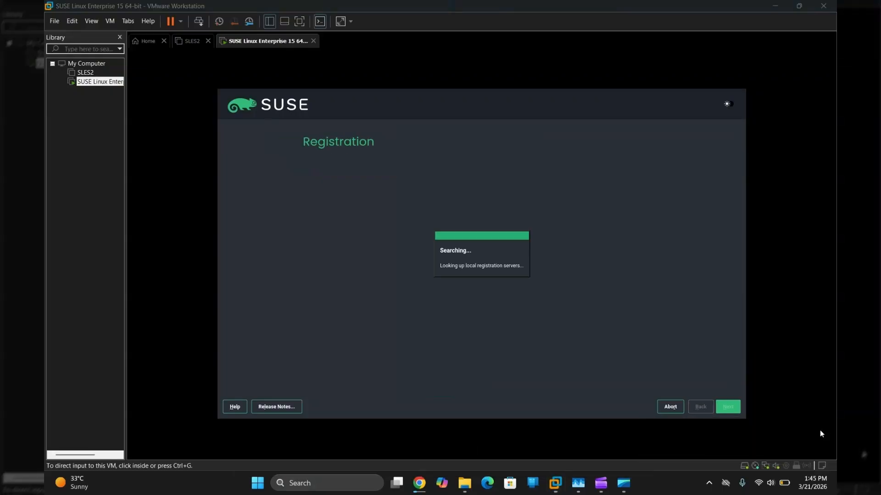
pyautogui.click(695, 410)
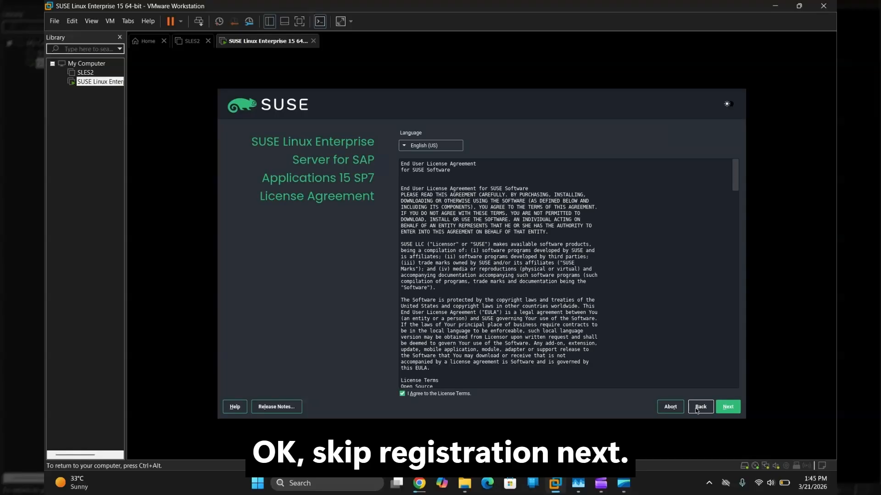
pyautogui.click(696, 410)
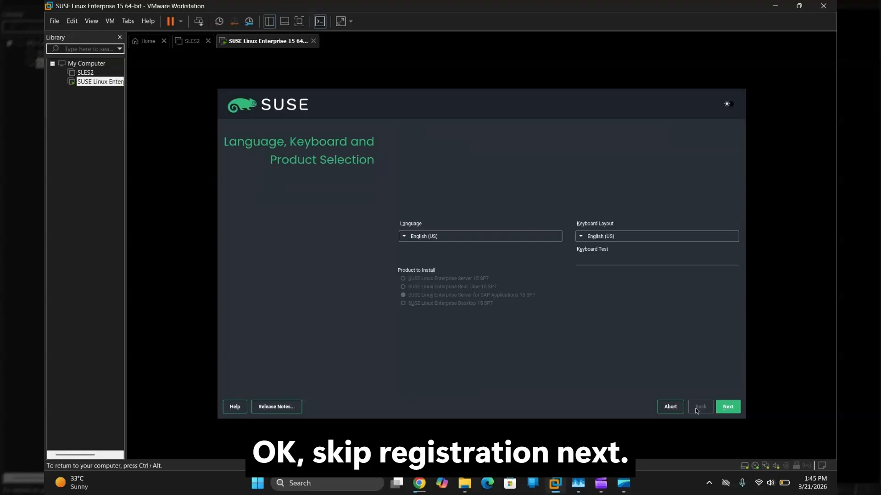
# Step: Move past the language and license pages, choose Skip Registration and confirm the missing-updates warning
pyautogui.click(729, 408)
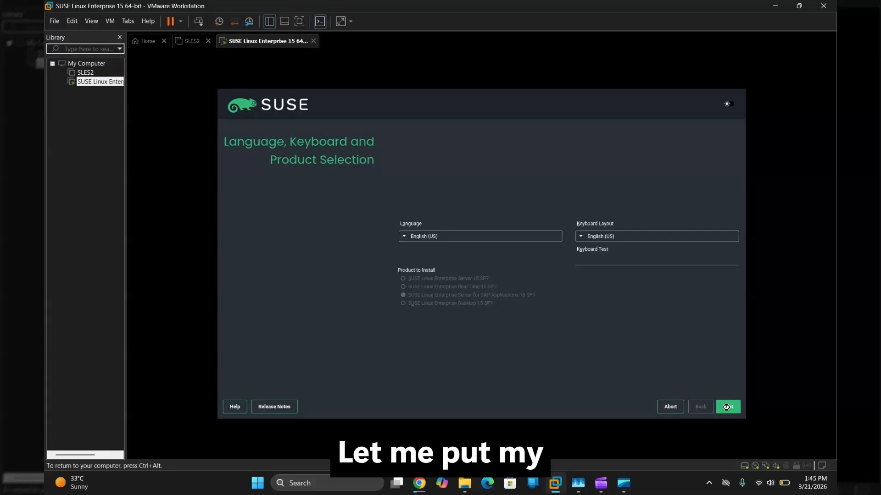
pyautogui.click(727, 407)
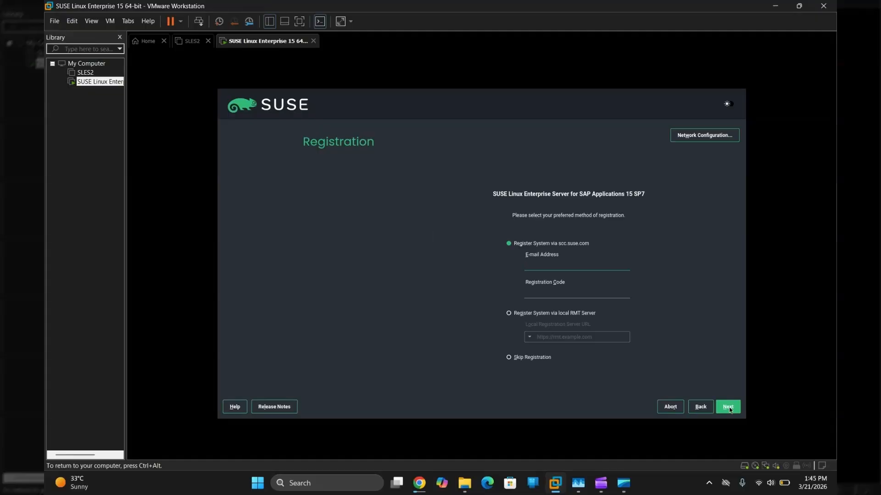
pyautogui.click(511, 357)
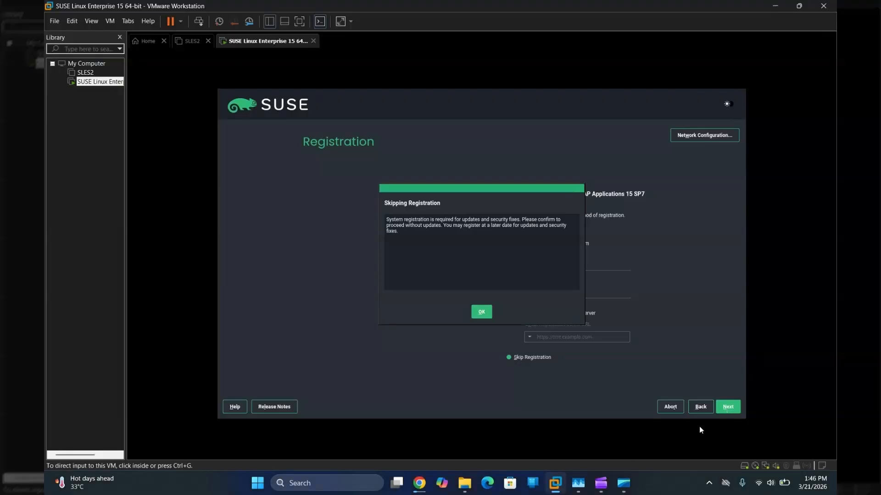
pyautogui.click(480, 312)
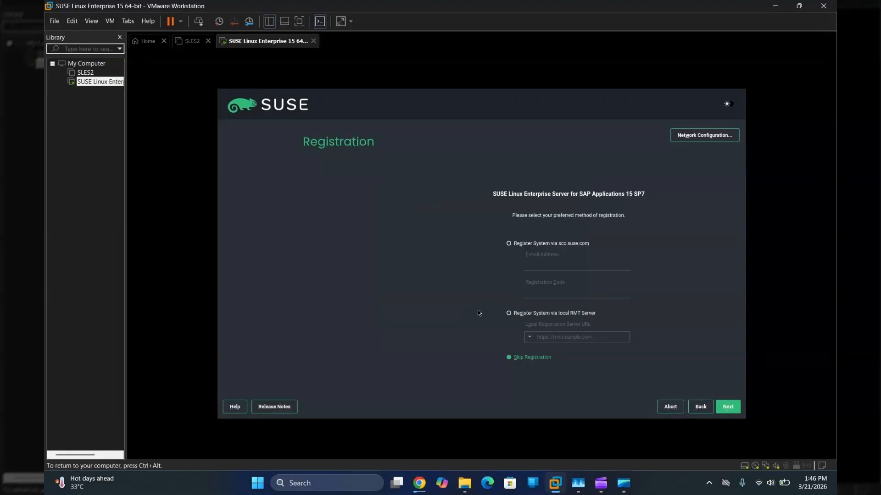
# Step: Move on to the add-on product list and delete the Legacy Module
pyautogui.click(729, 410)
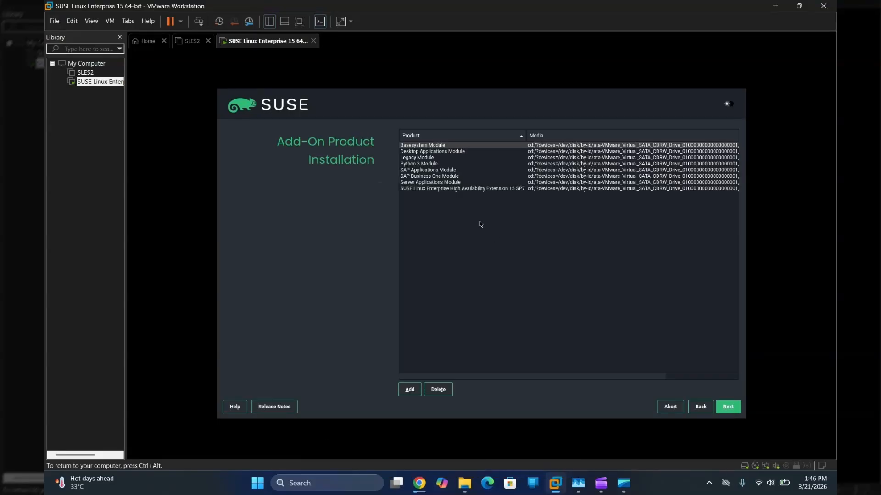
pyautogui.click(422, 164)
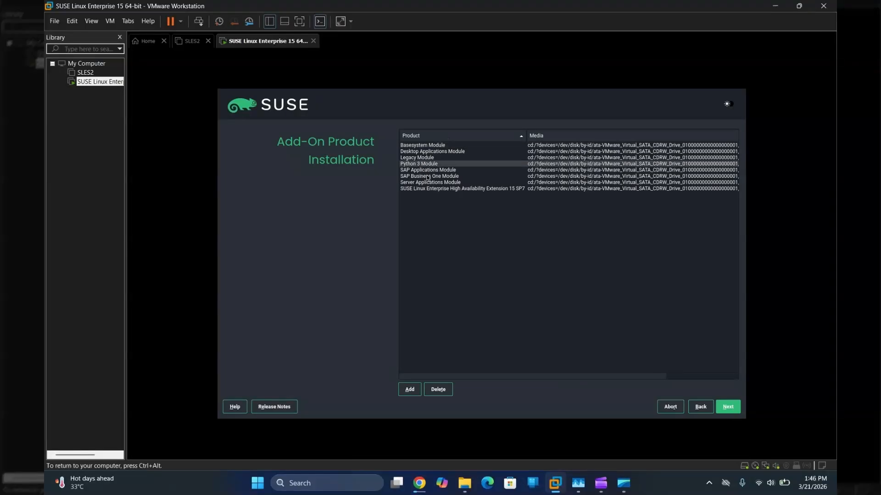
pyautogui.click(427, 177)
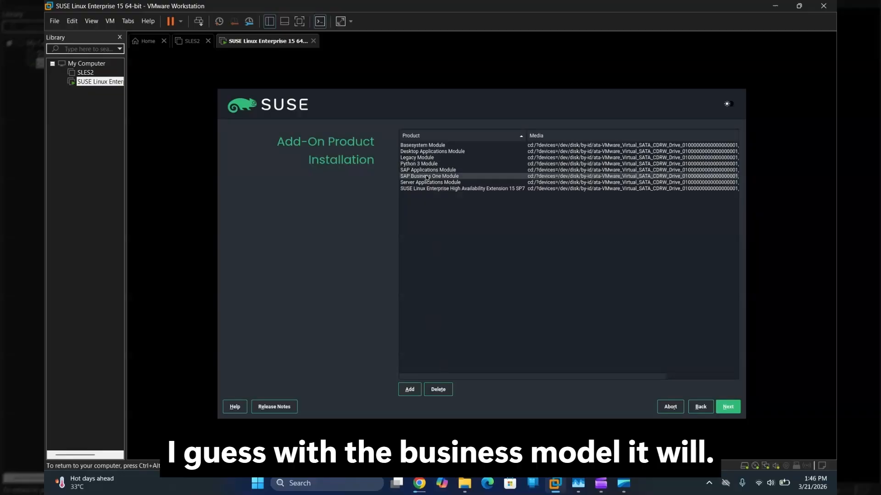
pyautogui.click(422, 158)
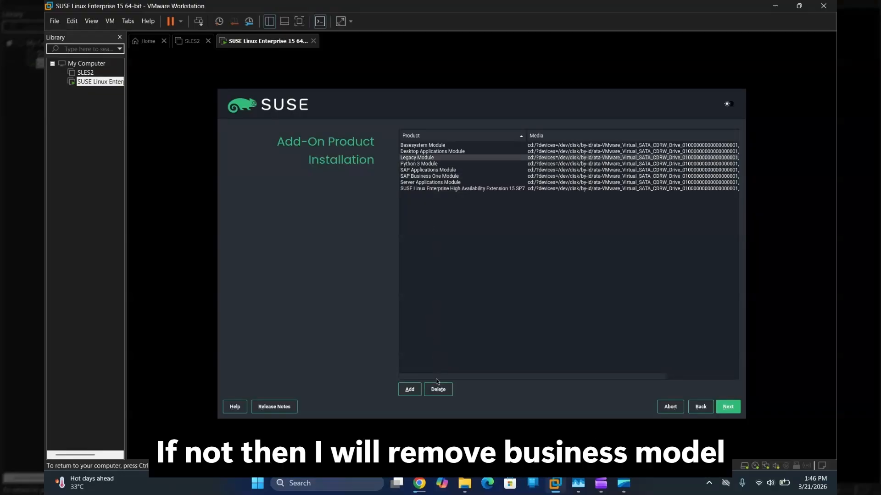
pyautogui.click(438, 390)
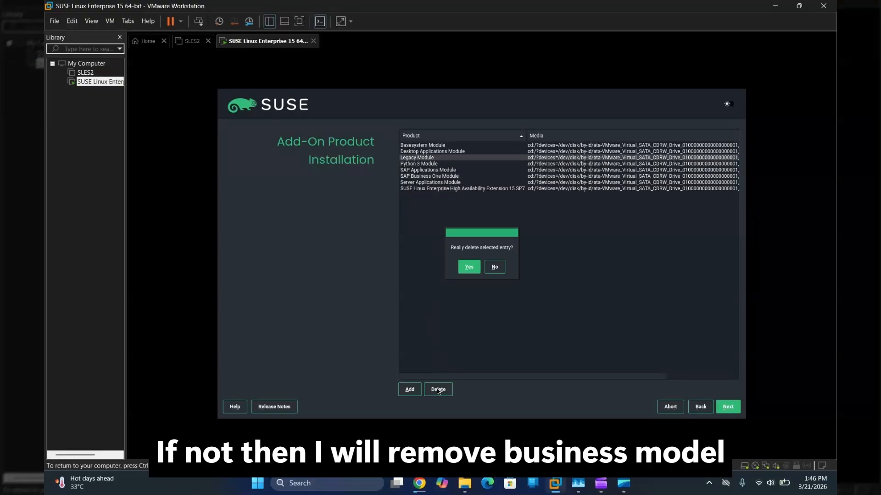
pyautogui.click(469, 267)
# Step: Delete the Python 3 Module too, then continue so the installation starts initializing
pyautogui.click(425, 158)
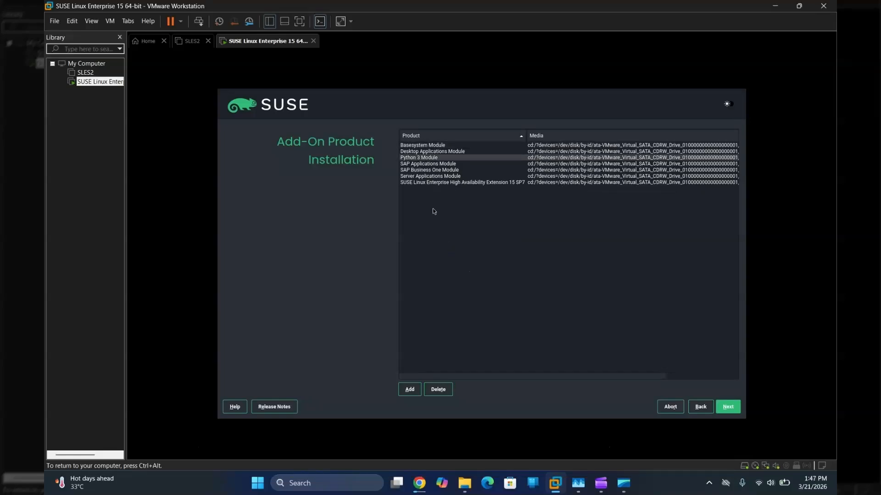
pyautogui.click(436, 390)
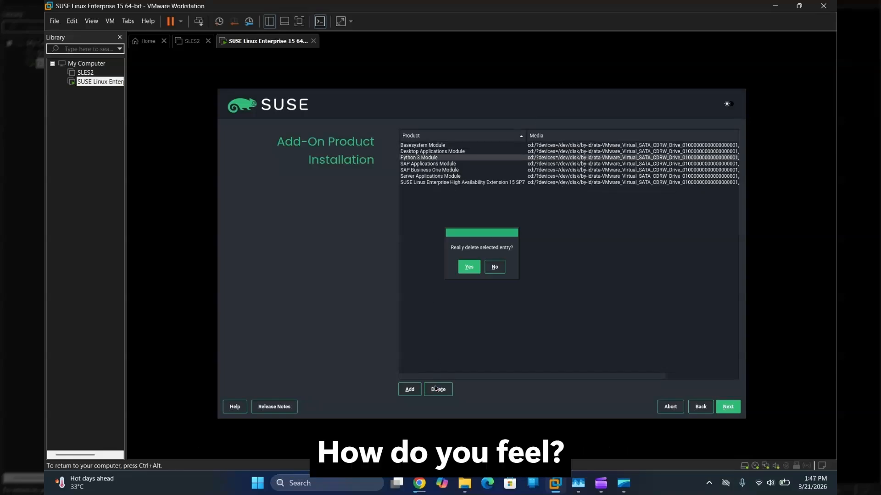
pyautogui.click(470, 269)
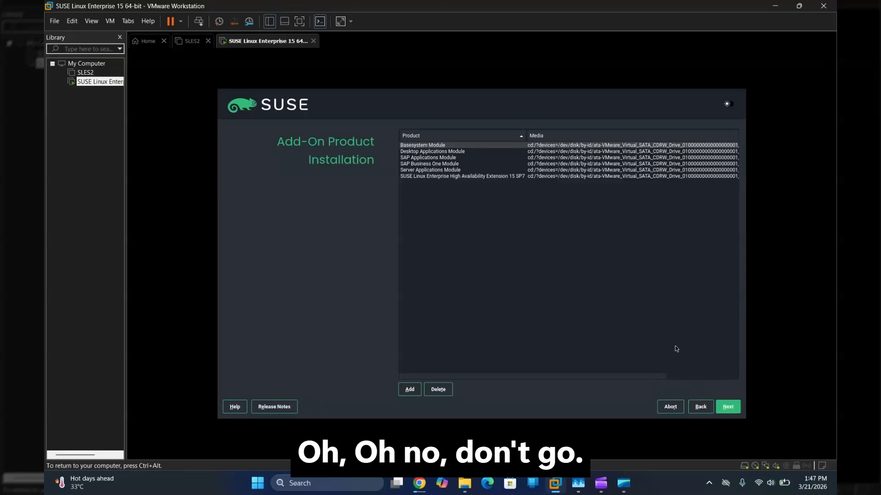
pyautogui.click(728, 407)
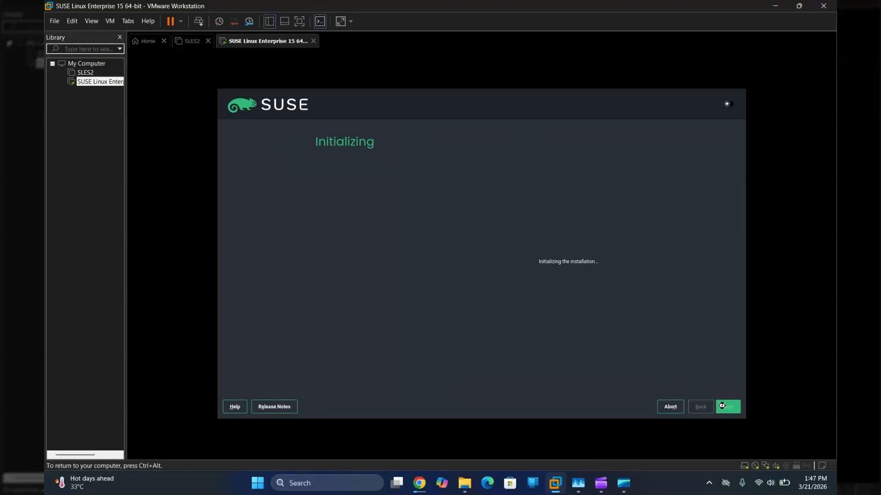
# Step: Turn off 'Launch SAP product installation wizard' and accept the suggested partitioning
pyautogui.click(725, 408)
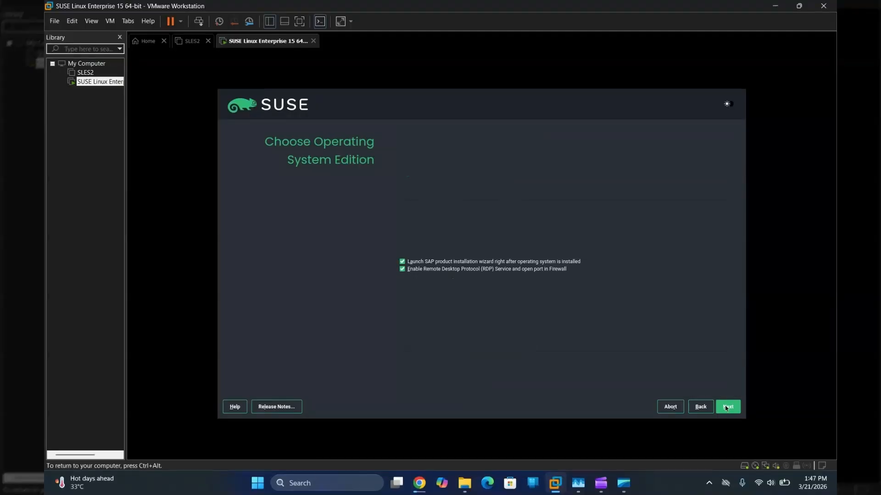
pyautogui.click(411, 263)
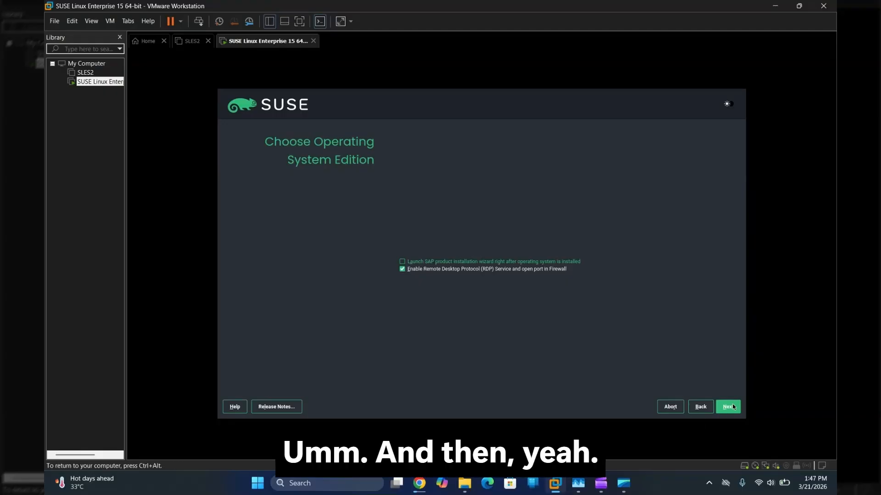
pyautogui.click(731, 408)
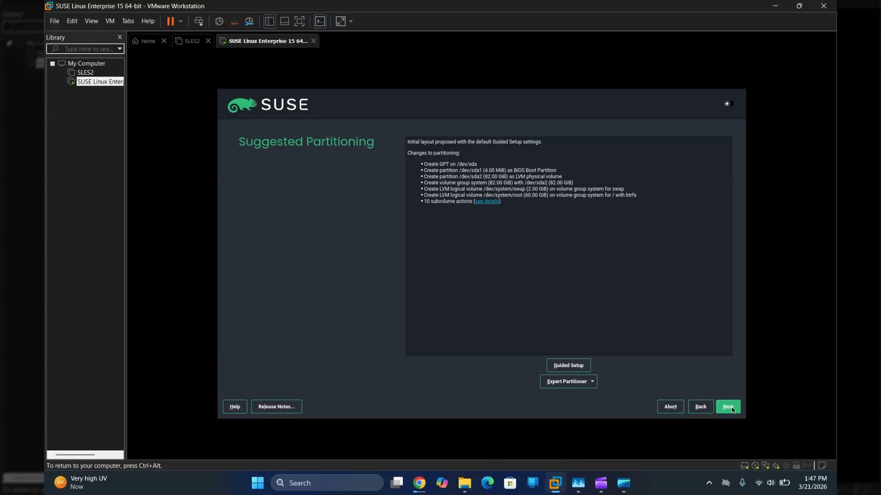
pyautogui.click(732, 409)
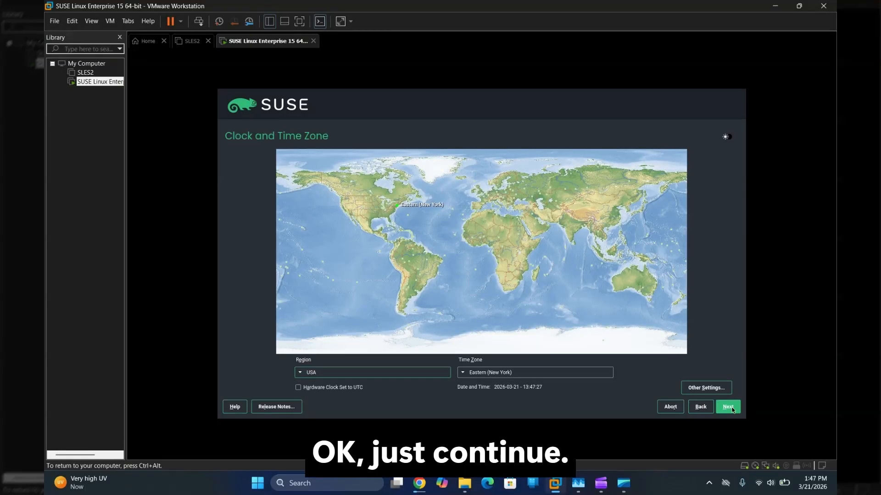
# Step: Set the time zone to Asia / Kolkata, keep local time, and accept the root password
pyautogui.click(390, 376)
pyautogui.press('a')
pyautogui.press('a')
pyautogui.press('a')
pyautogui.press('Return')
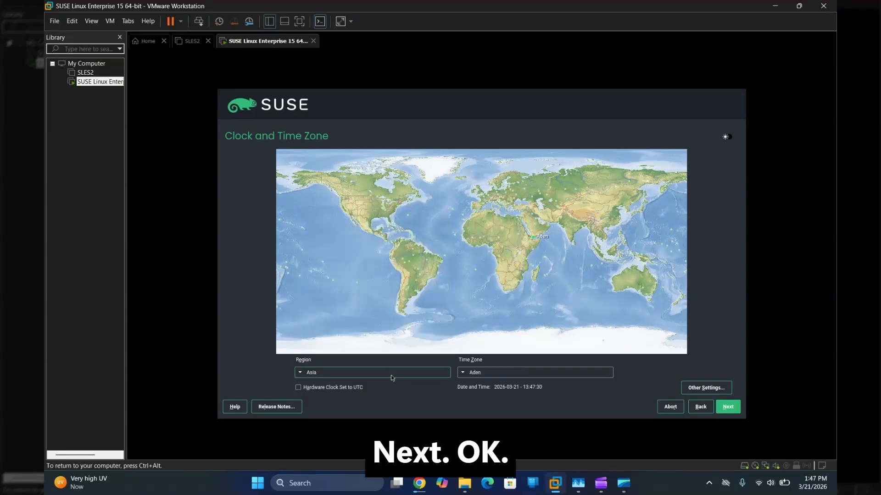
pyautogui.click(487, 373)
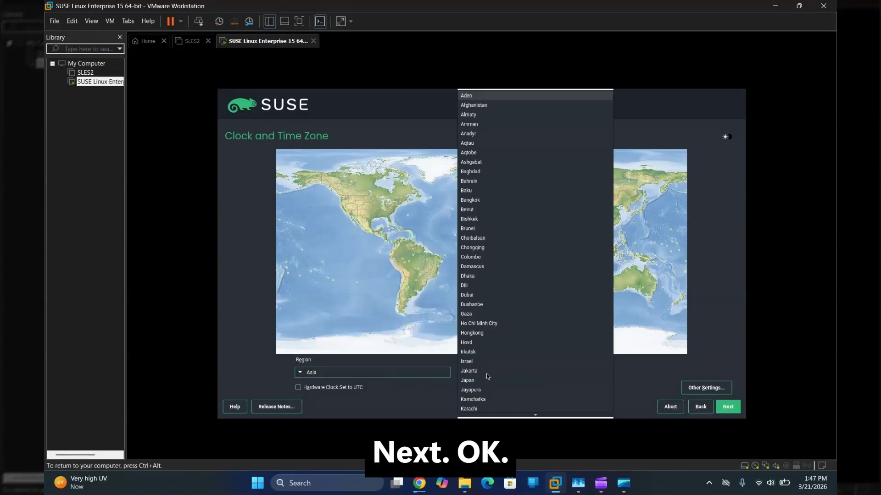
pyautogui.press('k')
pyautogui.press('k')
pyautogui.press('k')
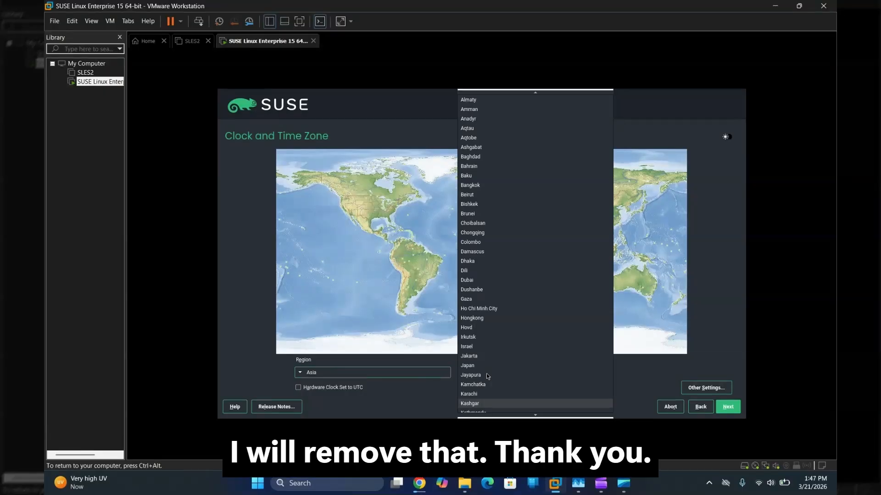
pyautogui.press('k')
pyautogui.press('k')
pyautogui.press('Return')
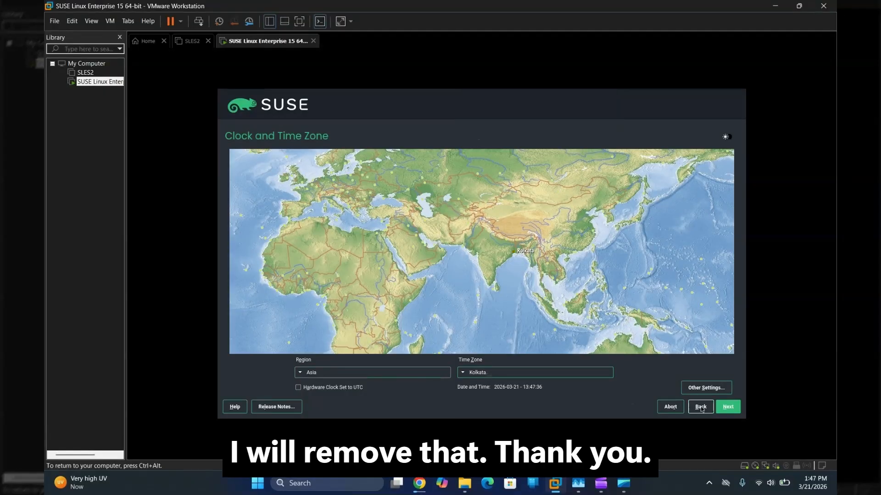
pyautogui.click(726, 408)
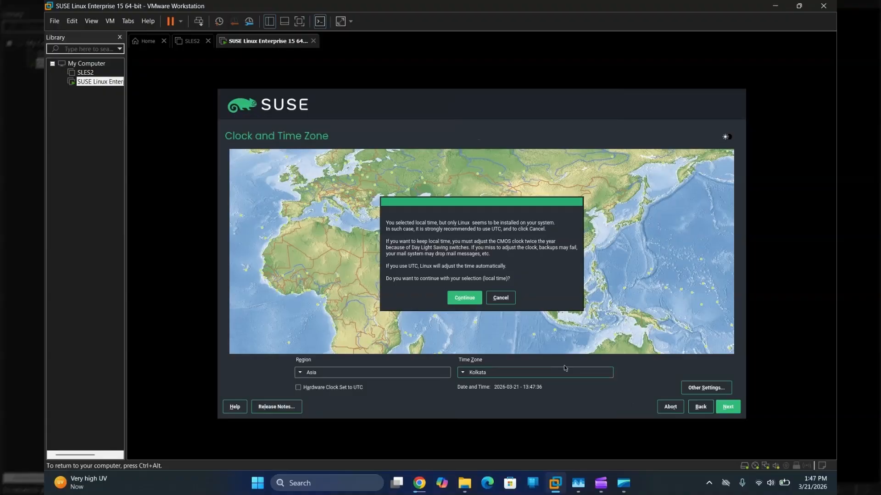
pyautogui.click(469, 298)
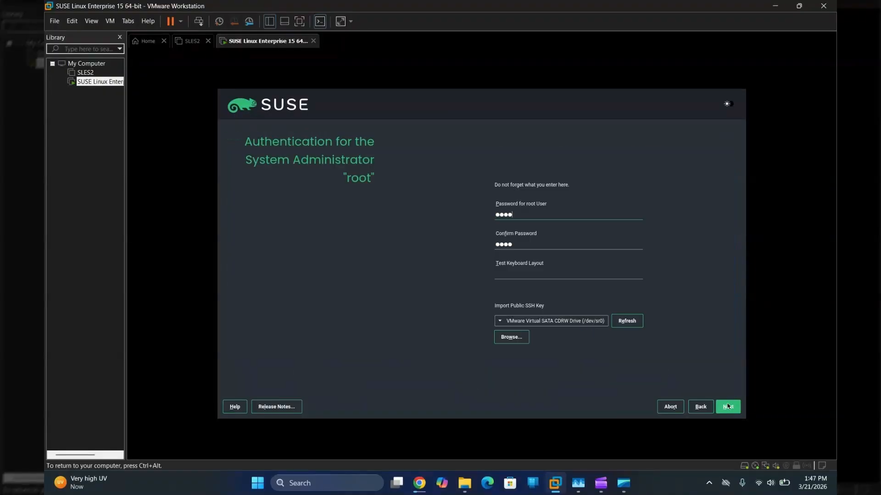
pyautogui.click(728, 407)
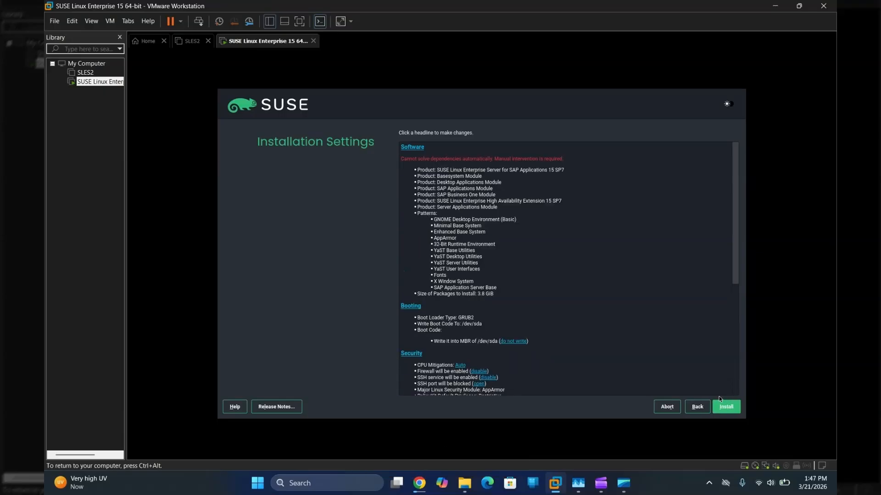
# Step: Step back through the installer pages to the add-on product list, toggling the SAP wizard option on the way
pyautogui.click(698, 408)
pyautogui.click(697, 408)
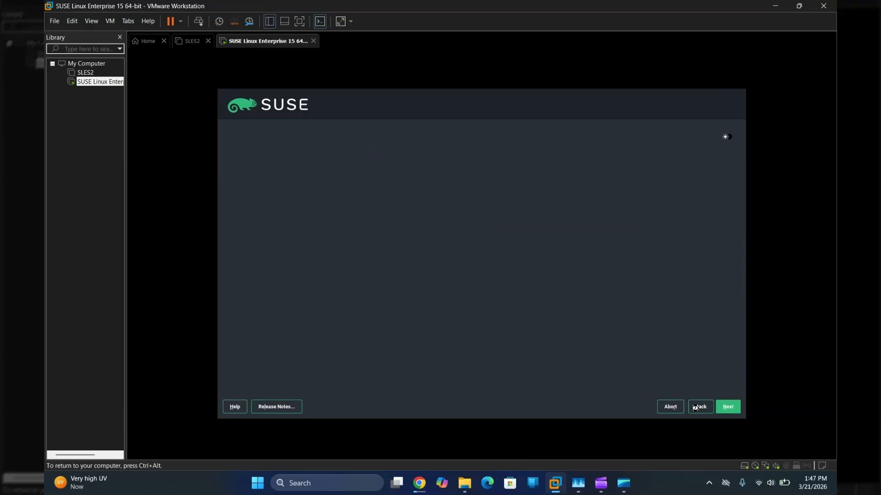
pyautogui.click(698, 408)
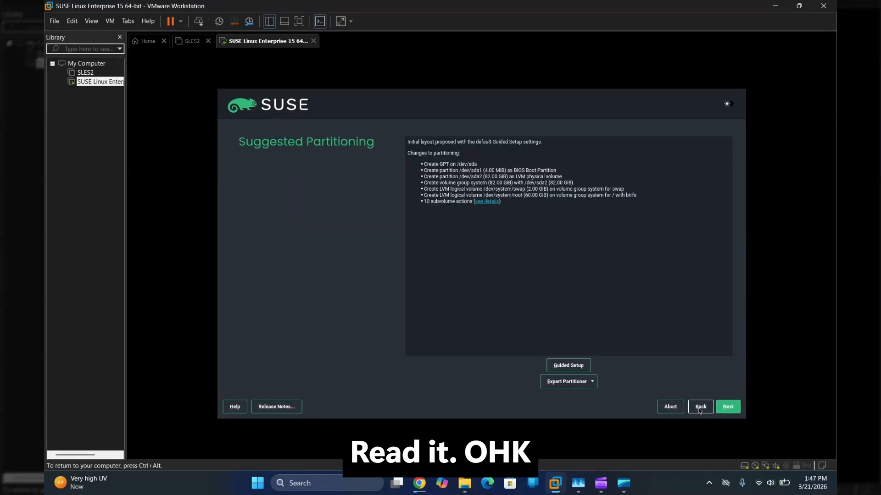
pyautogui.click(699, 408)
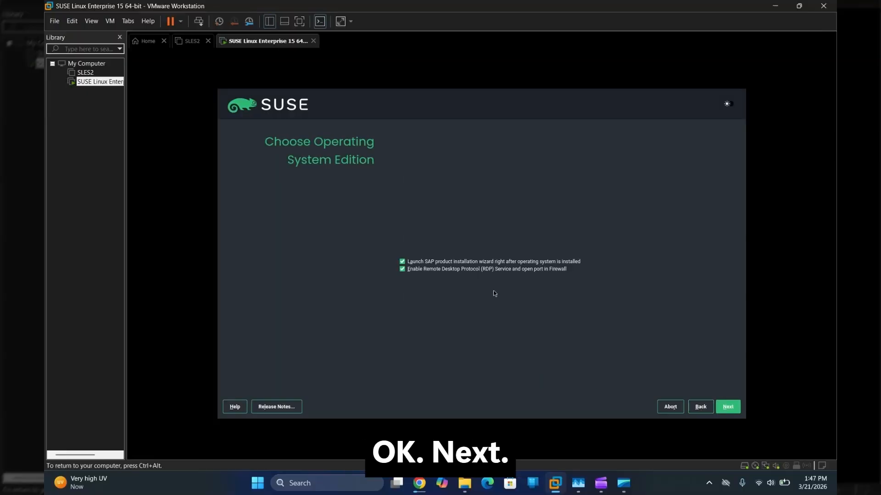
pyautogui.click(474, 263)
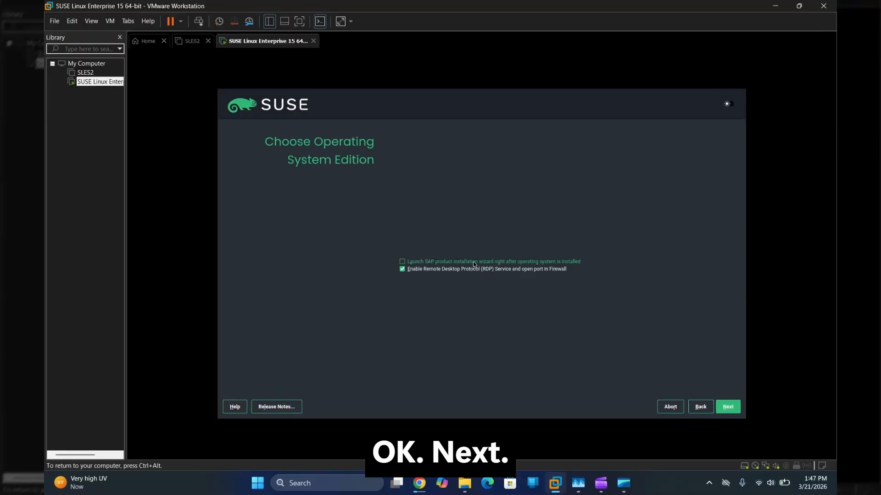
pyautogui.click(702, 411)
pyautogui.click(702, 411)
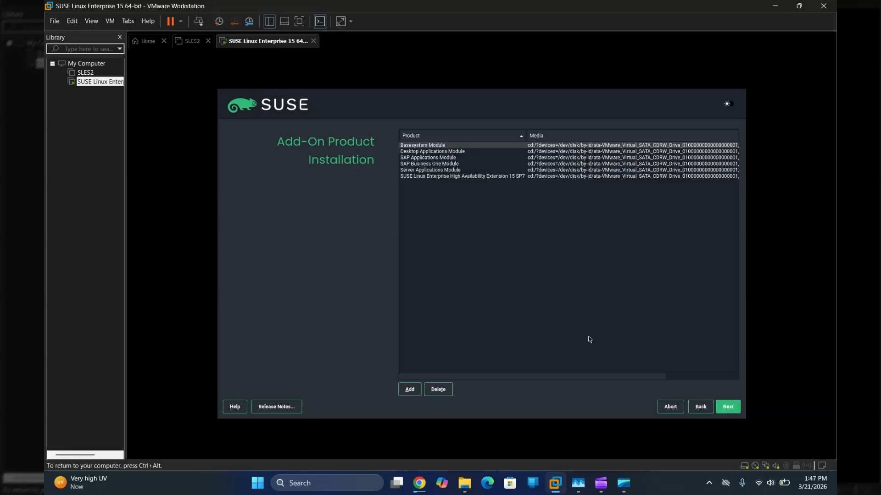
# Step: Delete the SAP Business One Module from the add-on products
pyautogui.click(440, 164)
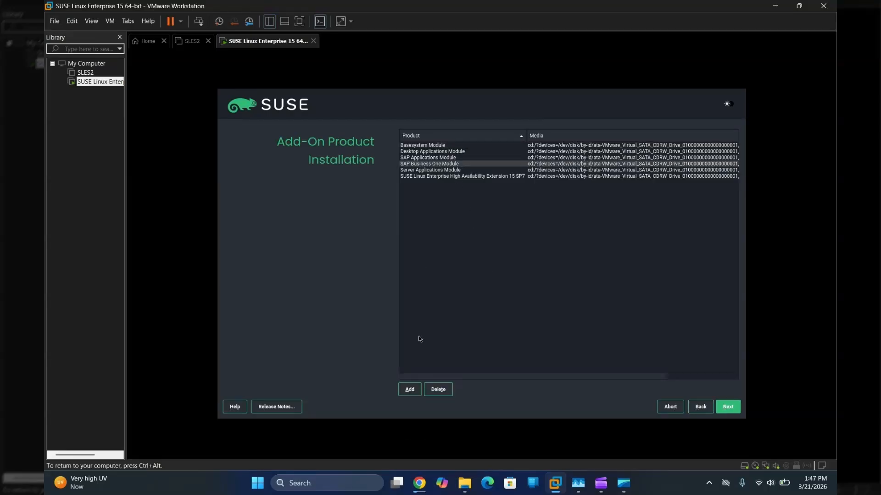
pyautogui.click(438, 390)
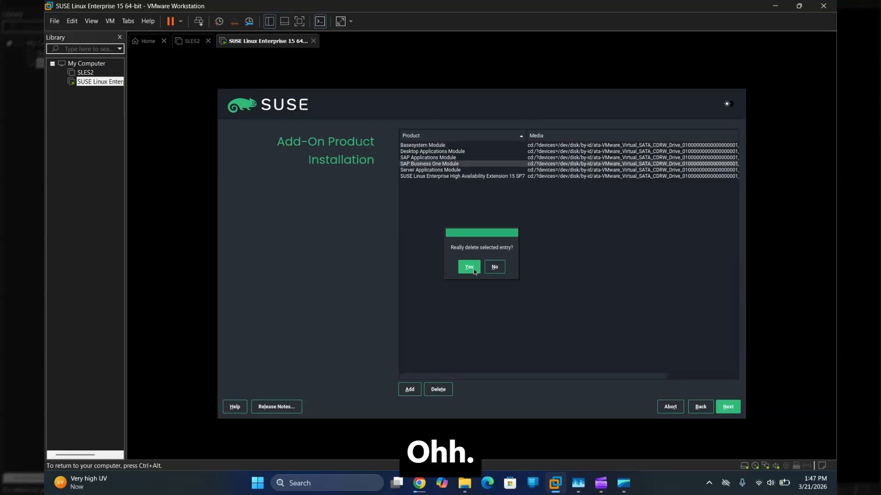
pyautogui.click(472, 269)
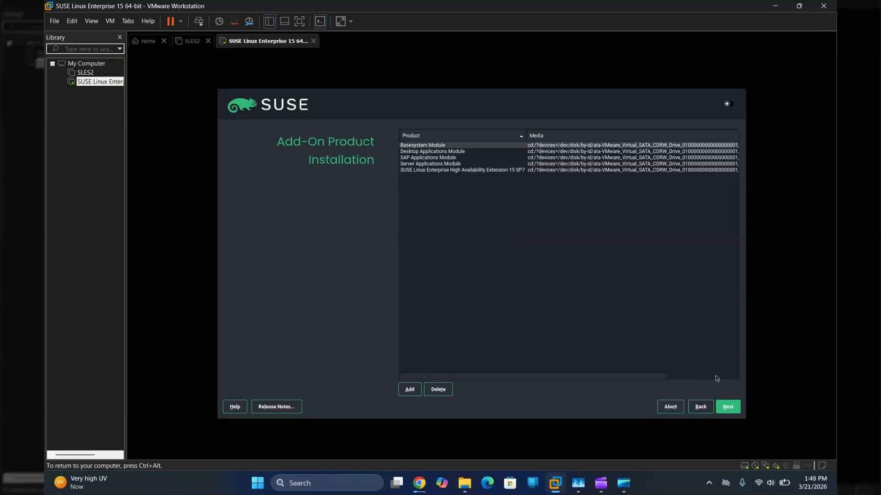
# Step: Advance through the role, edition (SAP wizard off), partitioning and time zone pages, keeping local time
pyautogui.click(727, 408)
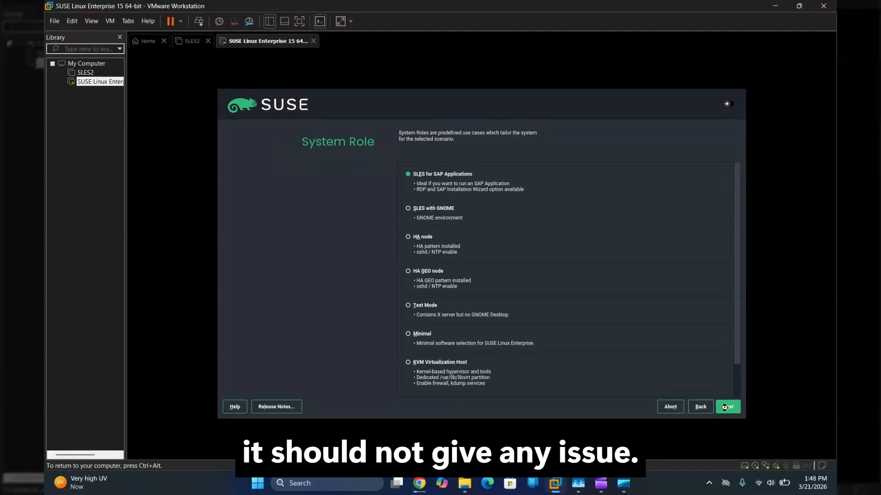
pyautogui.click(727, 408)
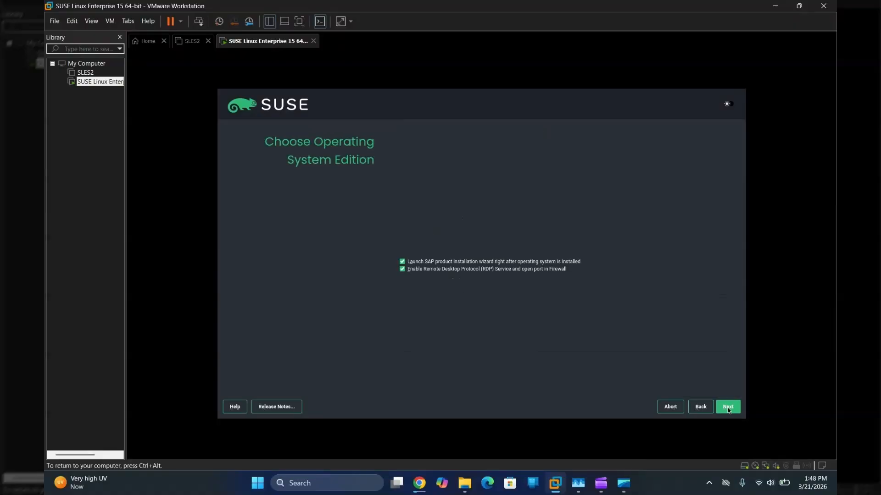
pyautogui.click(485, 261)
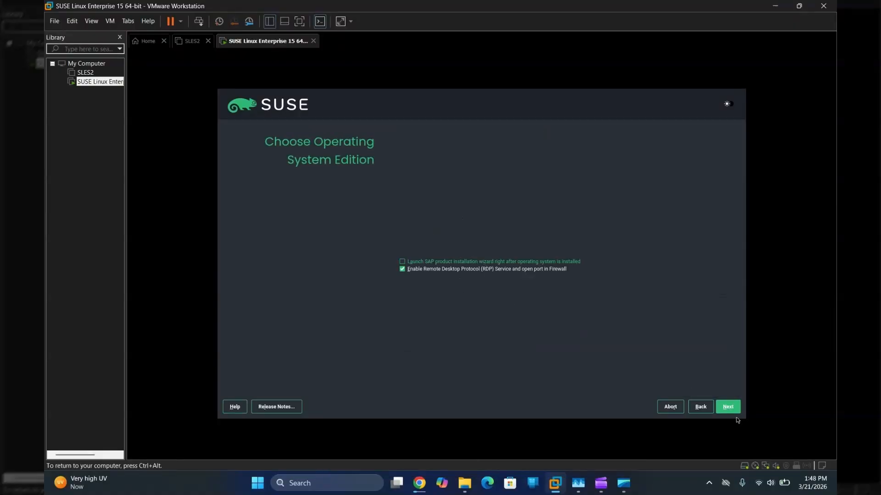
pyautogui.click(730, 408)
pyautogui.click(730, 408)
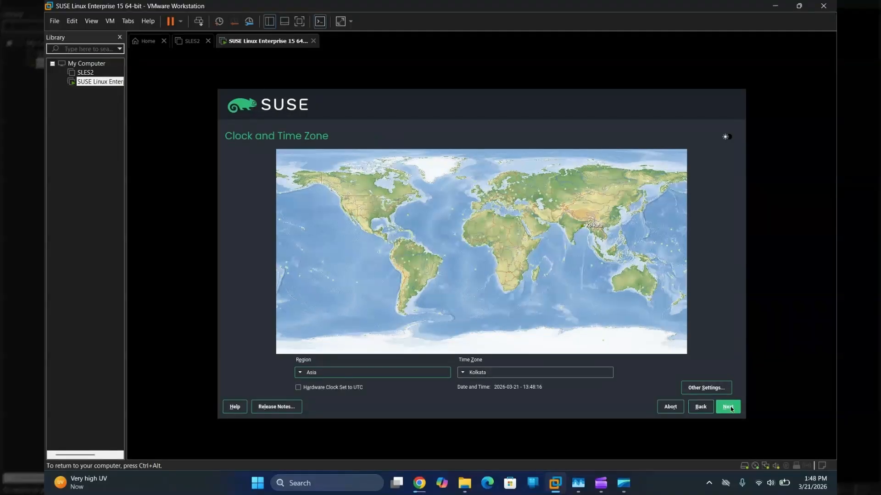
pyautogui.click(730, 409)
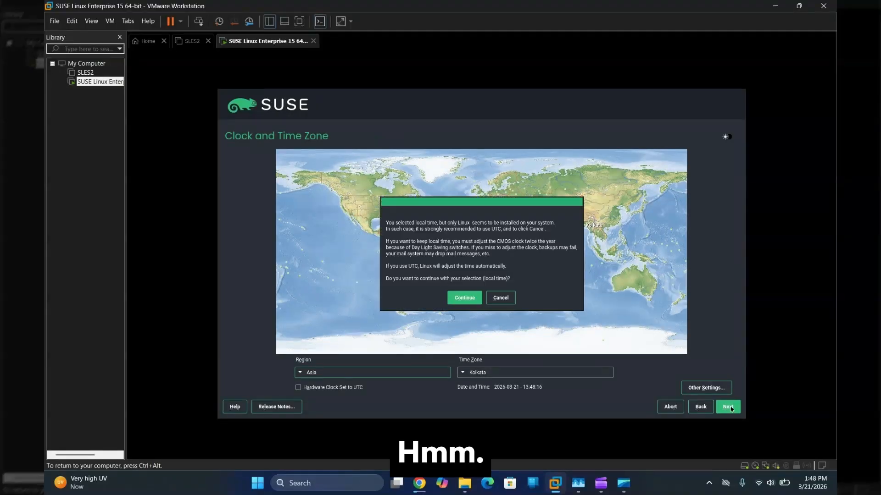
pyautogui.click(463, 298)
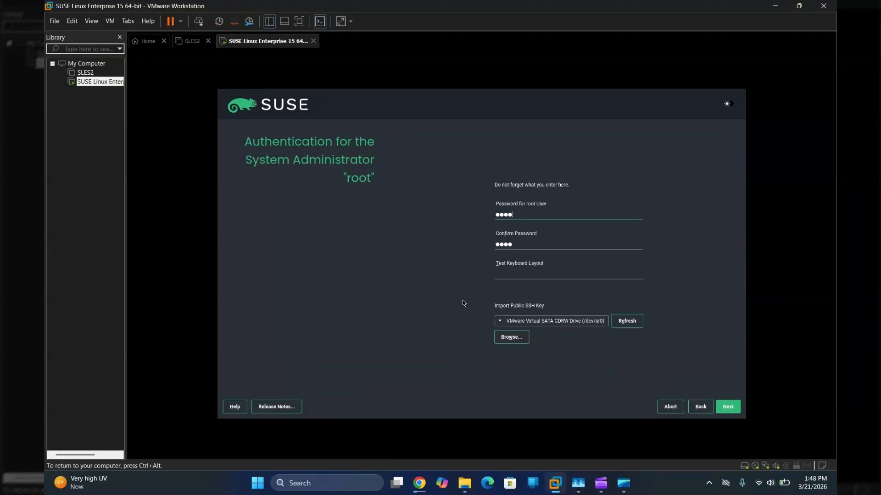
# Step: Accept the root password and scroll through the Installation Settings summary of six products
pyautogui.click(728, 408)
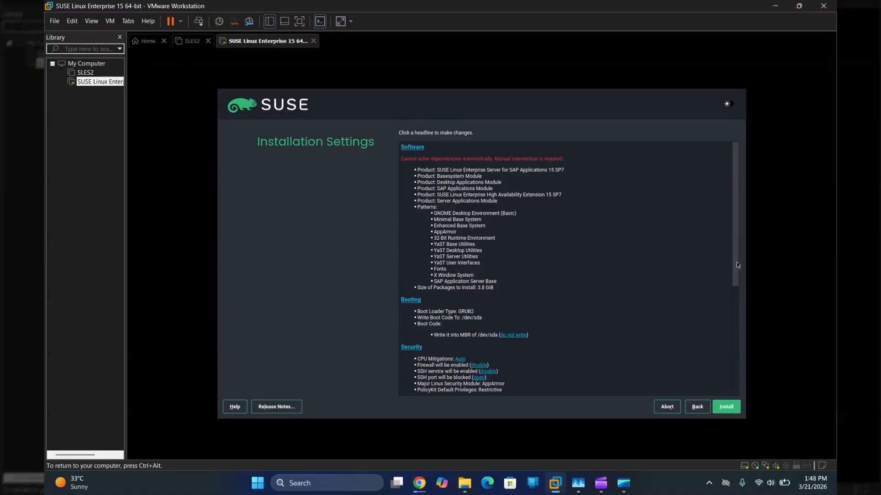
pyautogui.moveTo(737, 265); pyautogui.dragTo(734, 371)
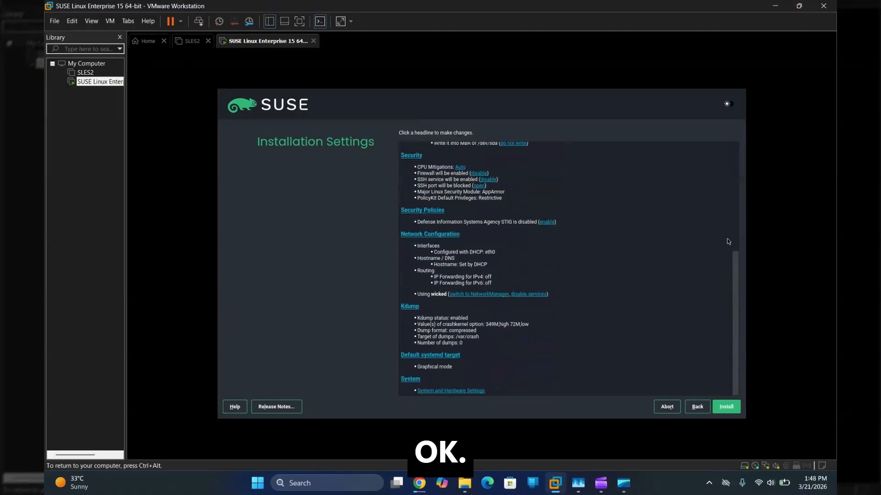
pyautogui.moveTo(733, 278); pyautogui.dragTo(727, 147)
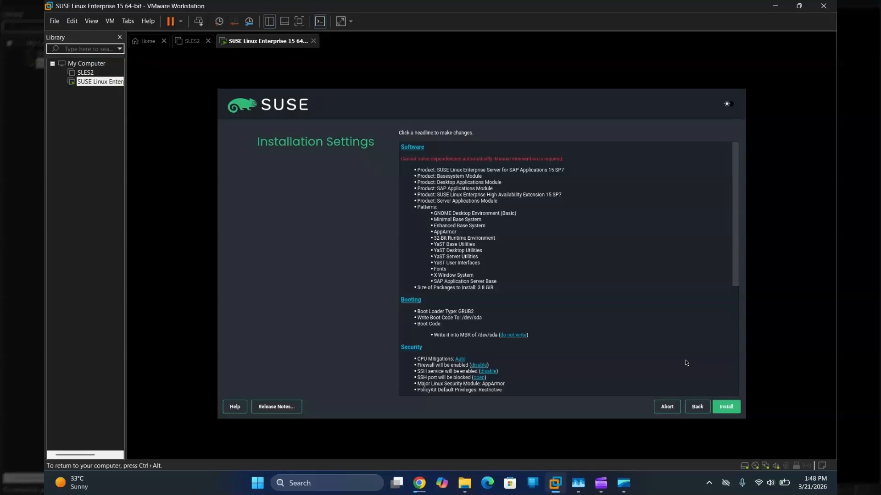
pyautogui.moveTo(411, 487)
pyautogui.click(411, 425)
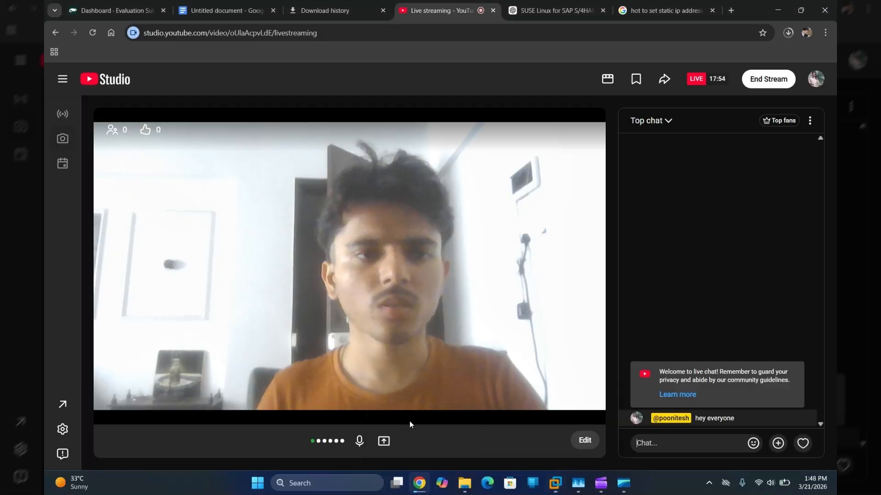
pyautogui.hotkey('alt', 'Tab')
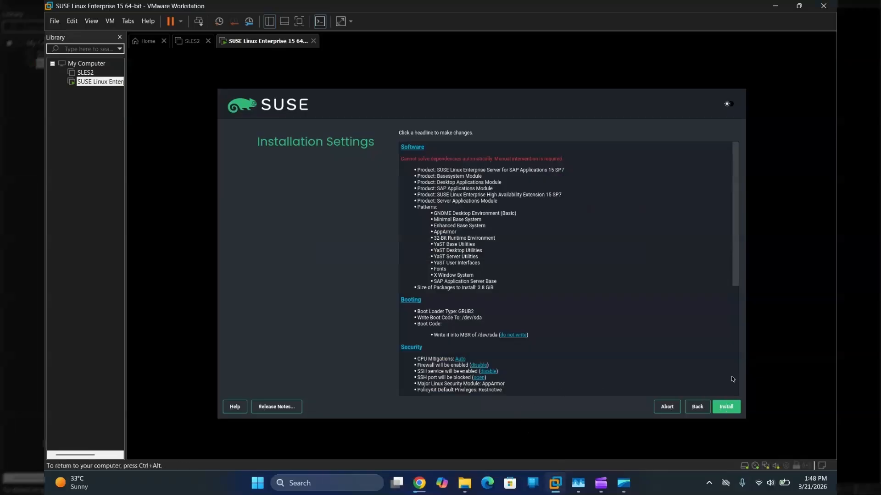
# Step: Scroll the summary, step back two pages, and cancel a first abort attempt to keep installing
pyautogui.moveTo(733, 270); pyautogui.dragTo(744, 421)
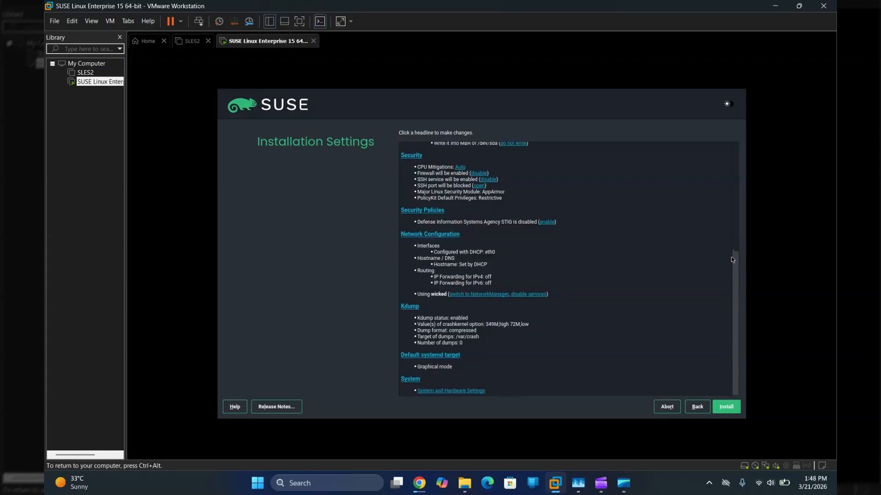
pyautogui.moveTo(736, 284); pyautogui.dragTo(724, 165)
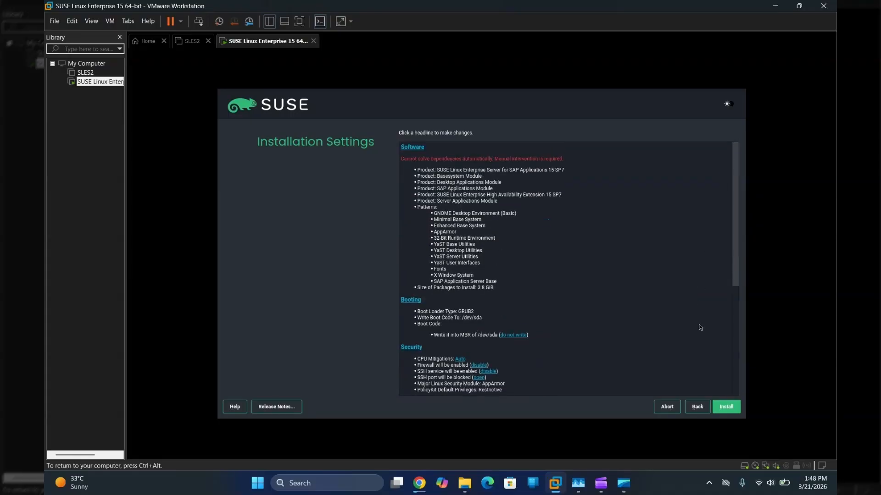
pyautogui.click(697, 407)
pyautogui.click(696, 406)
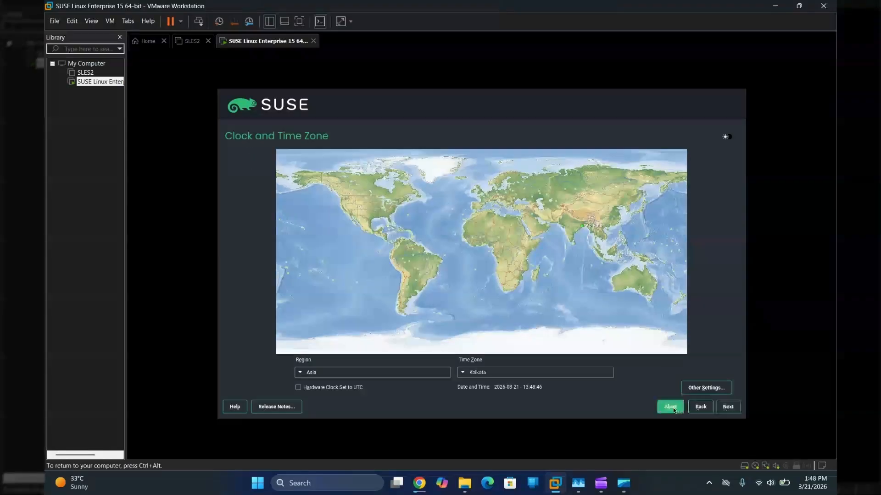
pyautogui.click(671, 407)
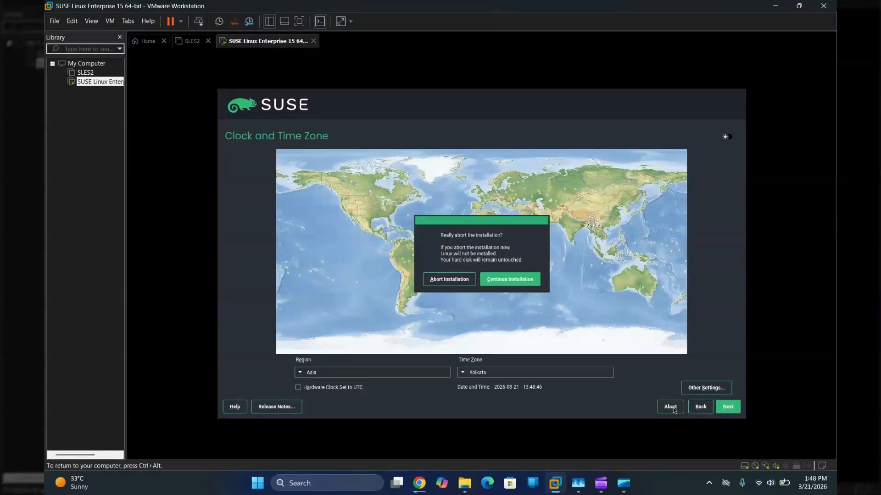
pyautogui.click(454, 279)
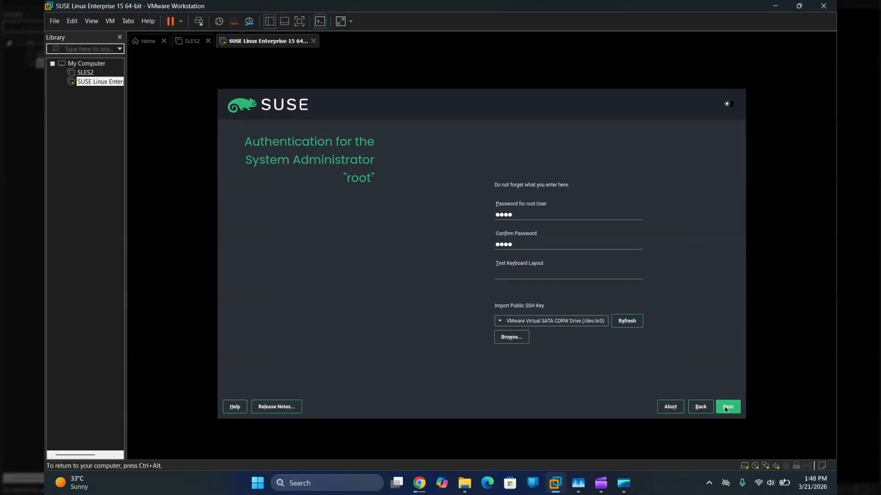
# Step: Return to the add-on products list and abort the installation, confirming Abort Installation
pyautogui.click(695, 409)
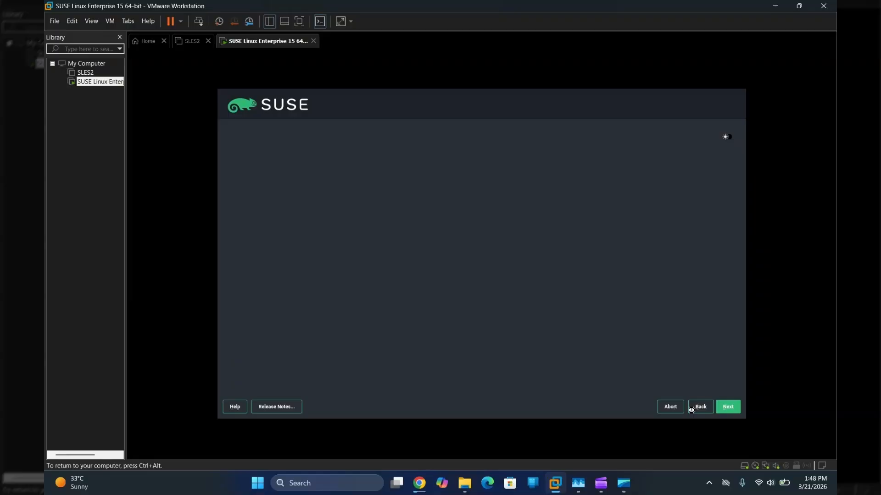
pyautogui.click(694, 409)
pyautogui.click(695, 410)
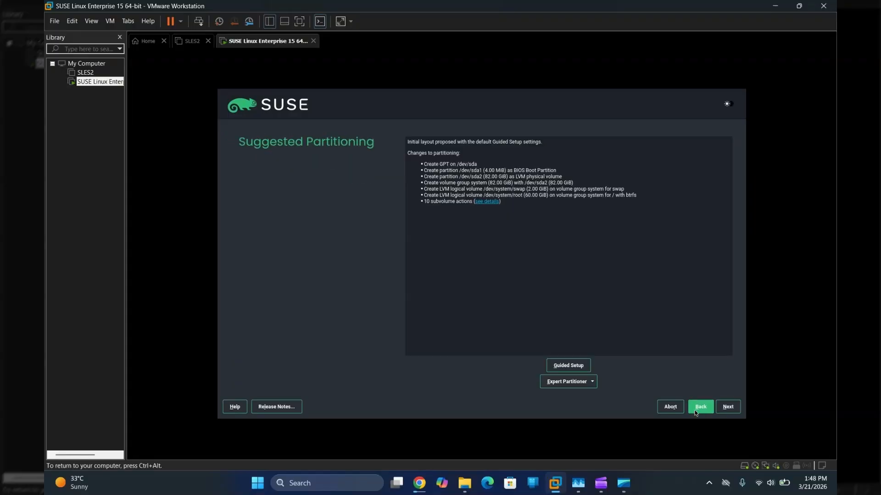
pyautogui.click(695, 410)
pyautogui.click(695, 410)
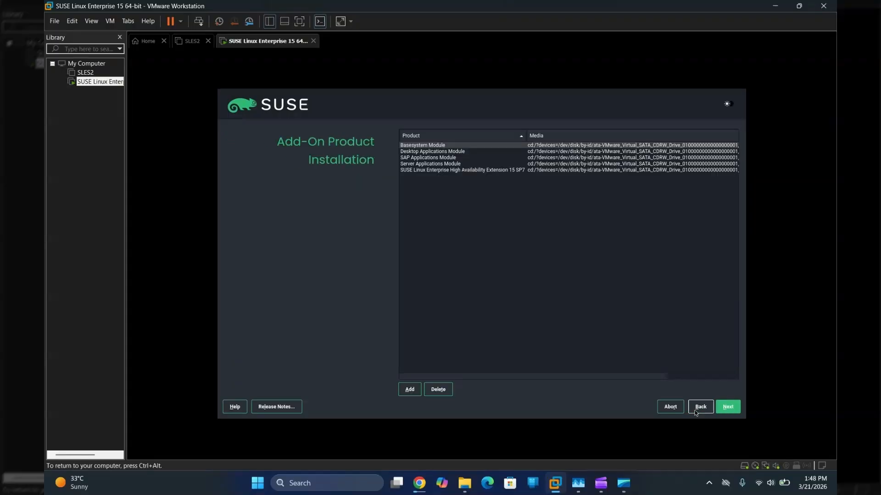
pyautogui.click(440, 165)
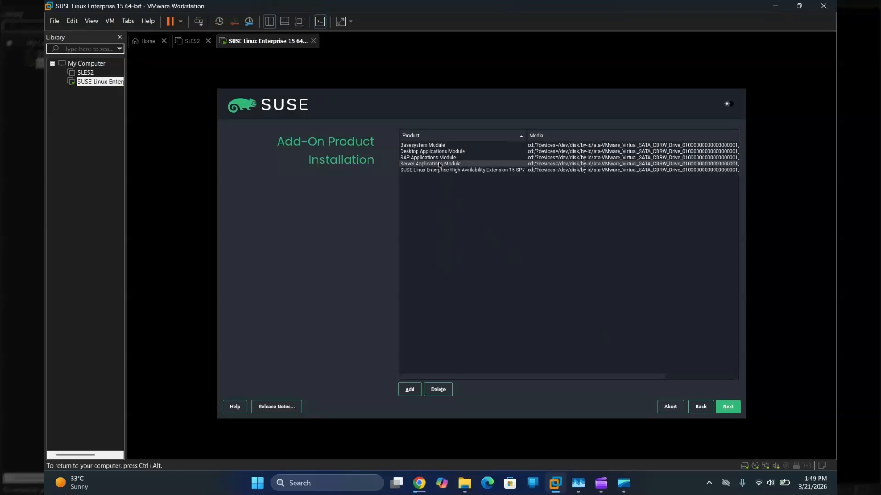
pyautogui.click(676, 408)
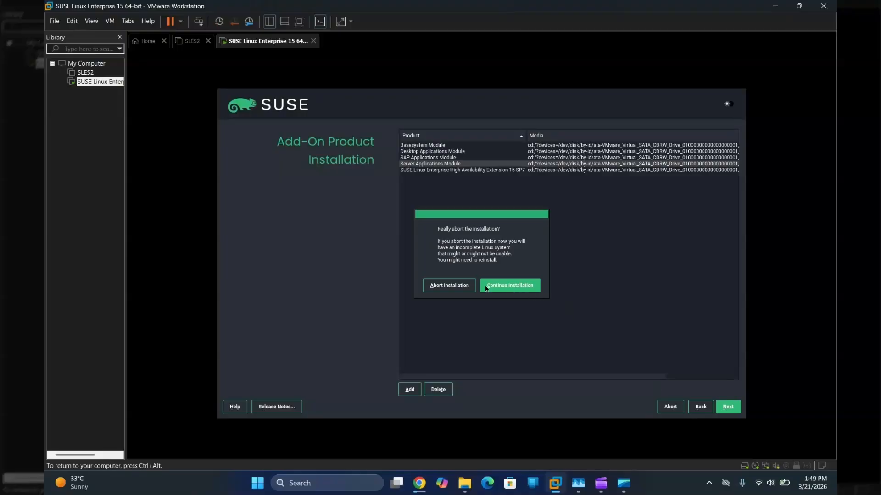
pyautogui.click(452, 286)
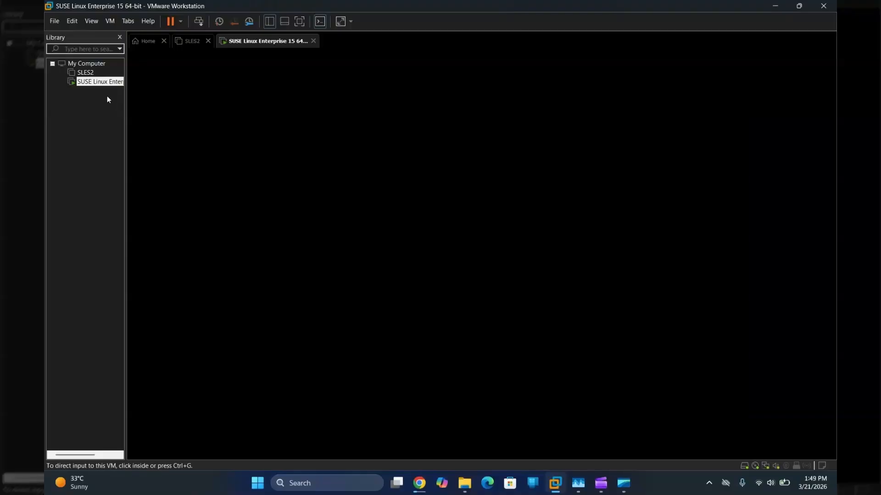
# Step: Dismiss the linuxrc installation error inside the VM and power off the SUSE virtual machine
pyautogui.rightClick(102, 82)
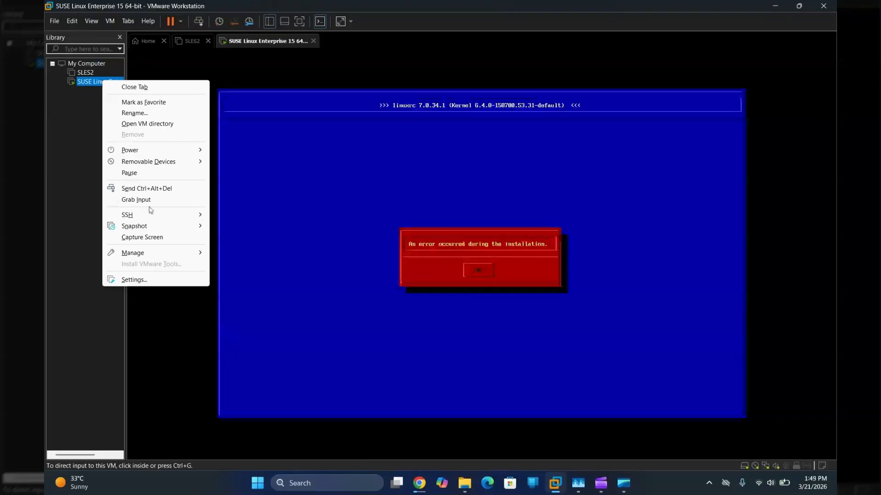
pyautogui.click(367, 220)
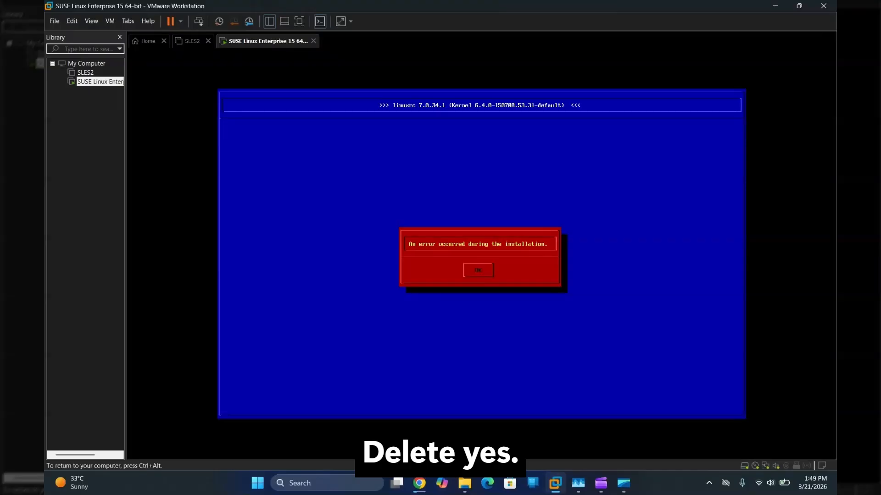
pyautogui.press('Return')
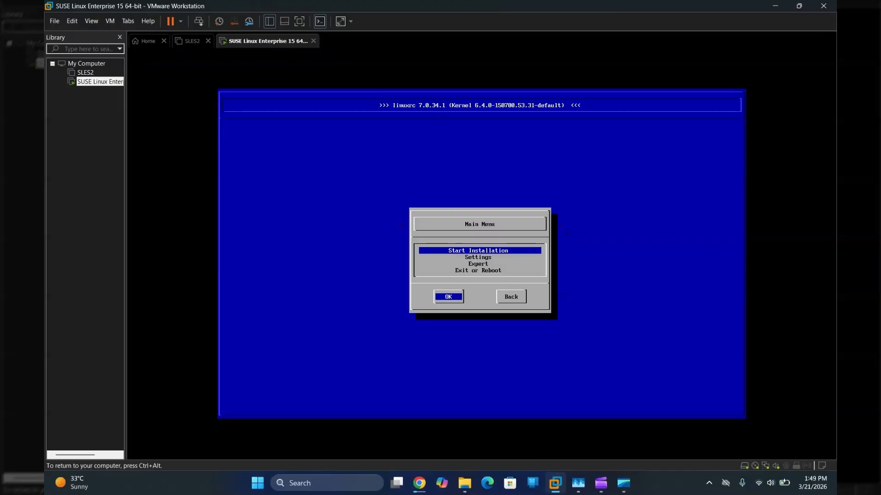
pyautogui.hotkey('ctrl', 'alt')
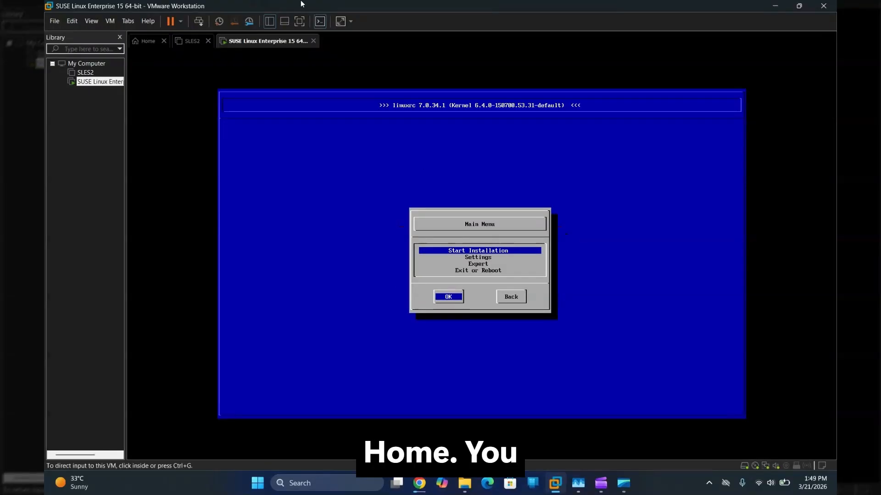
pyautogui.click(180, 22)
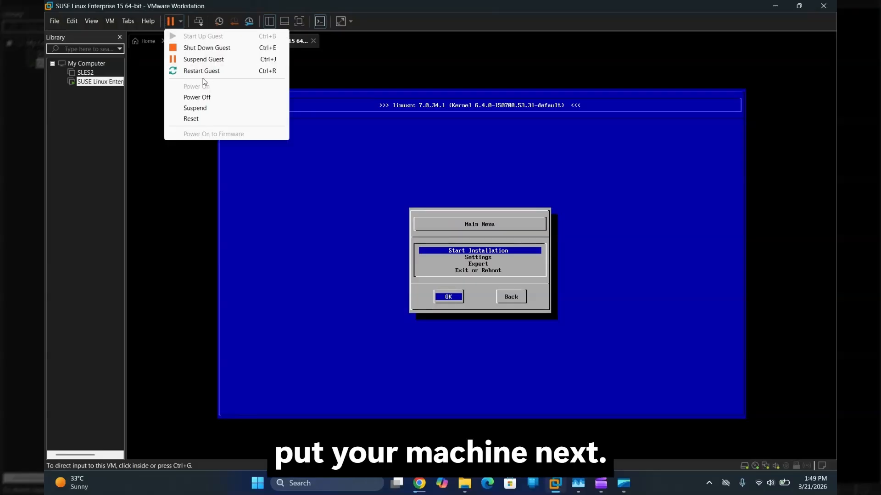
pyautogui.click(207, 100)
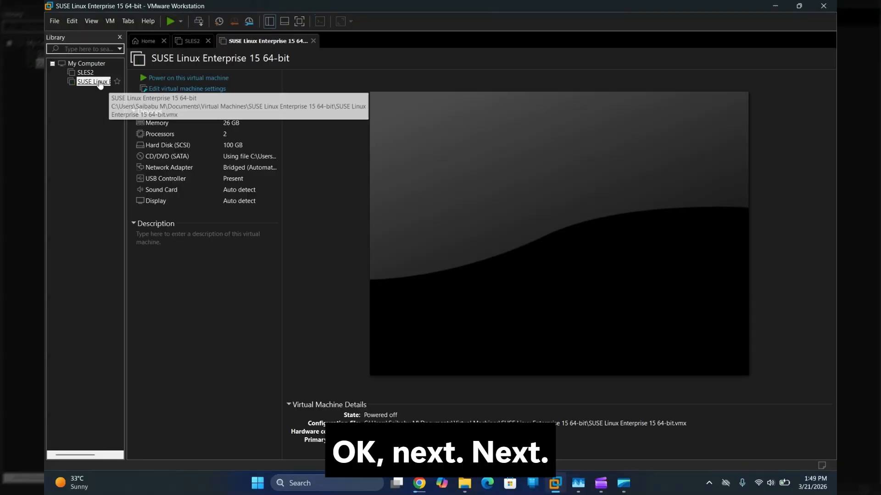
# Step: Delete the SUSE Linux Enterprise 15 VM from disk and return to the Home page
pyautogui.rightClick(100, 83)
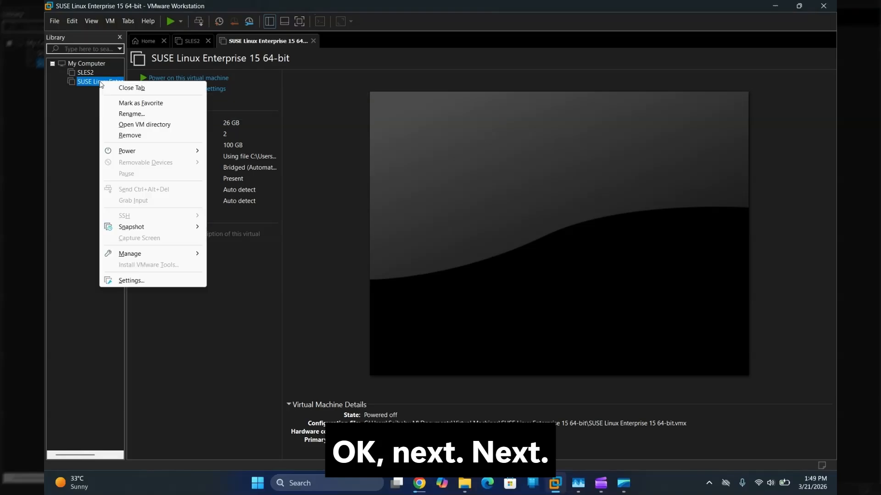
pyautogui.moveTo(192, 255)
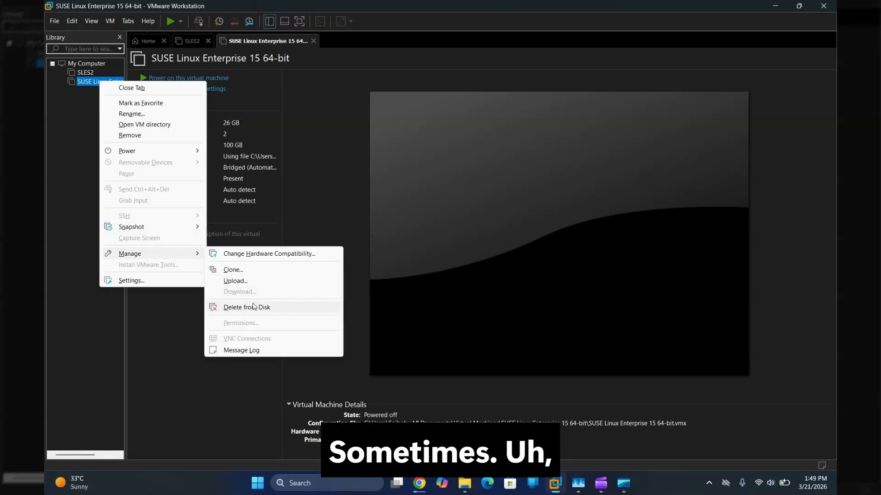
pyautogui.click(252, 305)
pyautogui.click(457, 265)
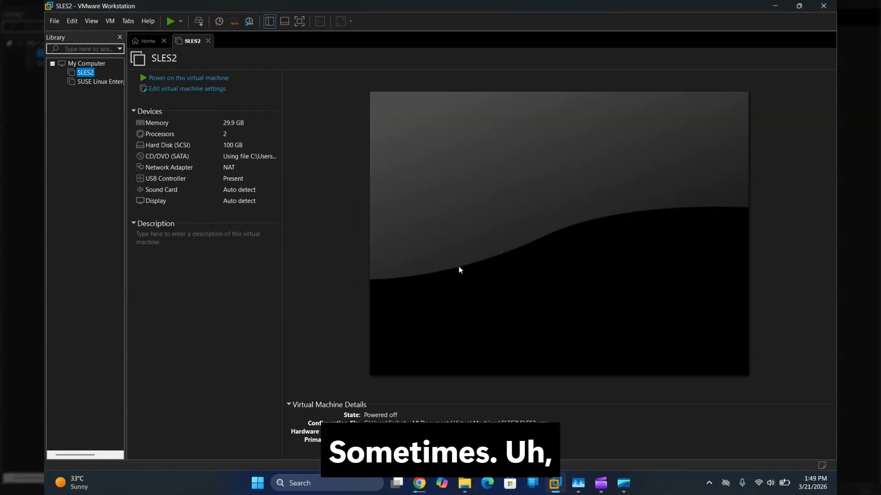
pyautogui.click(148, 41)
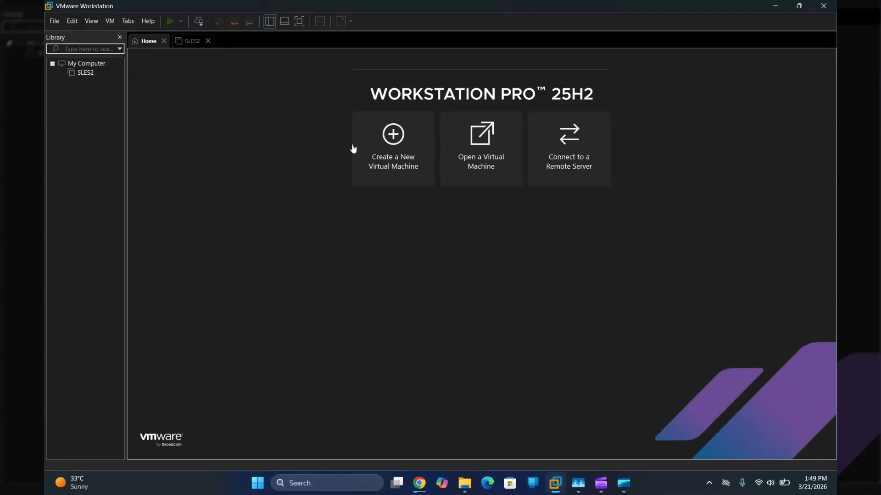
# Step: Start a new virtual machine with a 100 GB maximum disk size and reach its summary page
pyautogui.click(398, 154)
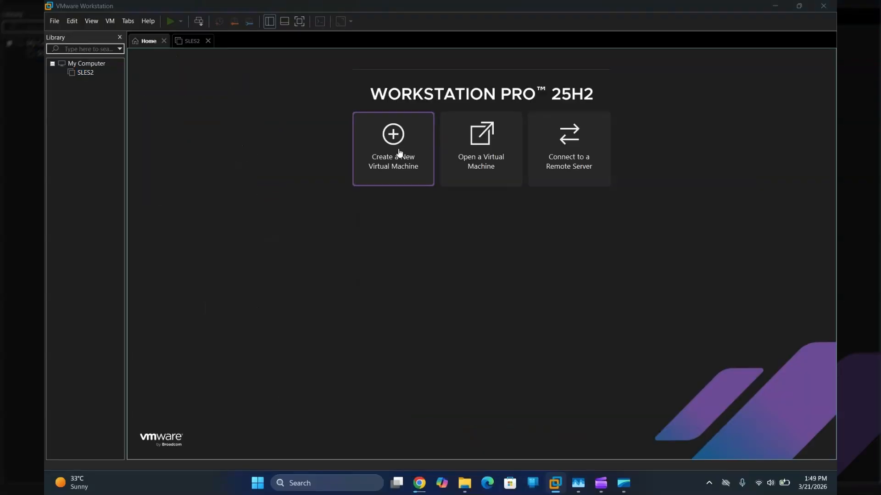
pyautogui.click(483, 336)
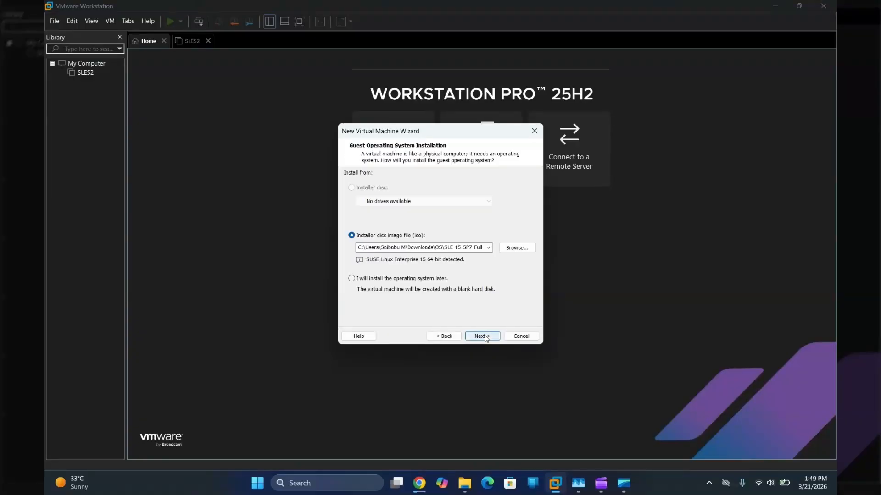
pyautogui.click(482, 336)
pyautogui.click(483, 337)
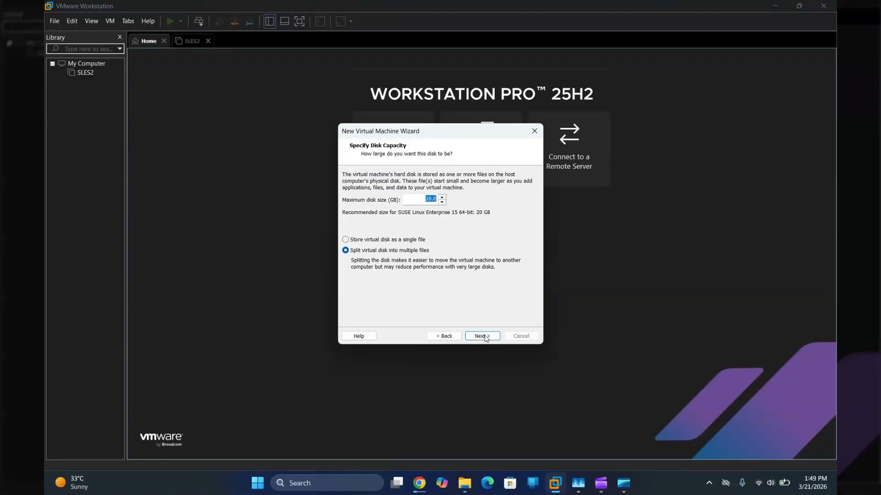
pyautogui.write('100')
pyautogui.click(482, 339)
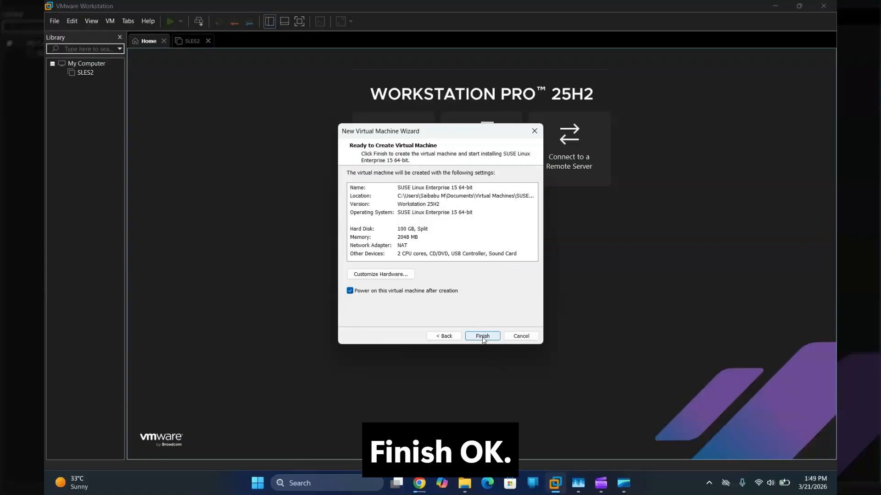
# Step: Set about 30 GB memory, bridged networking replicating physical state, and no 3D acceleration, then finish the VM
pyautogui.click(391, 275)
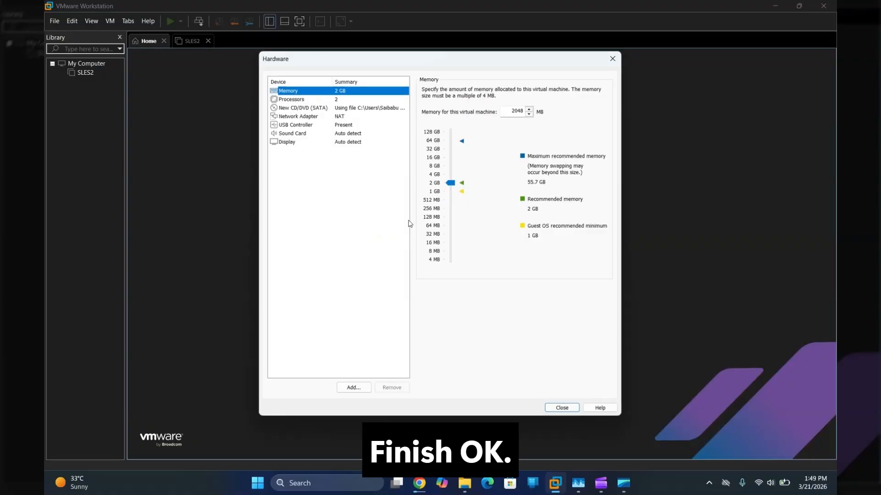
pyautogui.moveTo(449, 184); pyautogui.dragTo(450, 151)
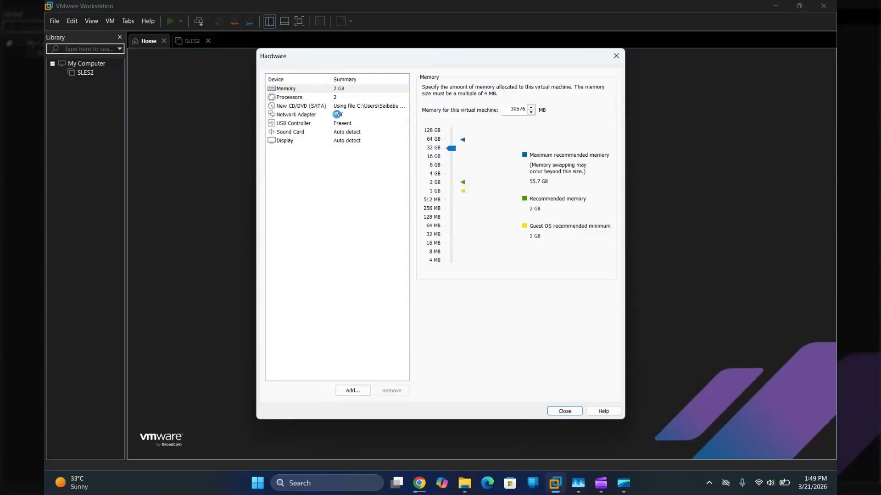
pyautogui.click(339, 114)
pyautogui.click(426, 127)
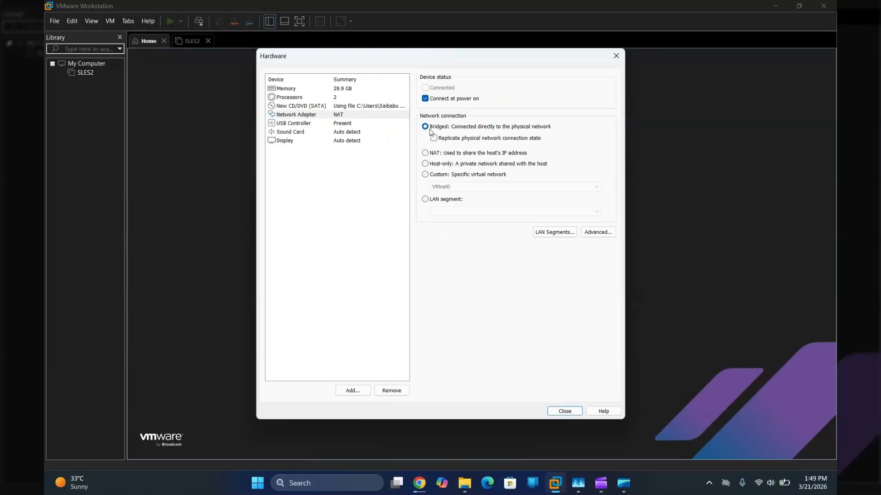
pyautogui.click(434, 138)
pyautogui.click(333, 141)
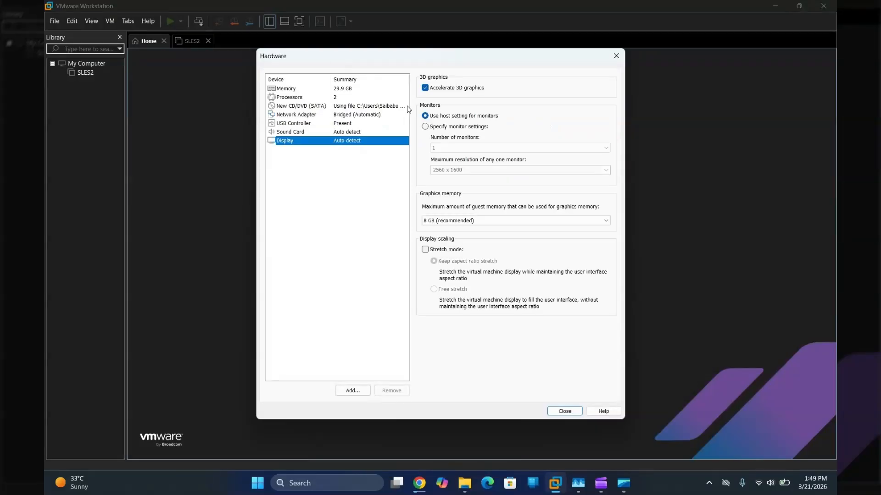
pyautogui.click(440, 87)
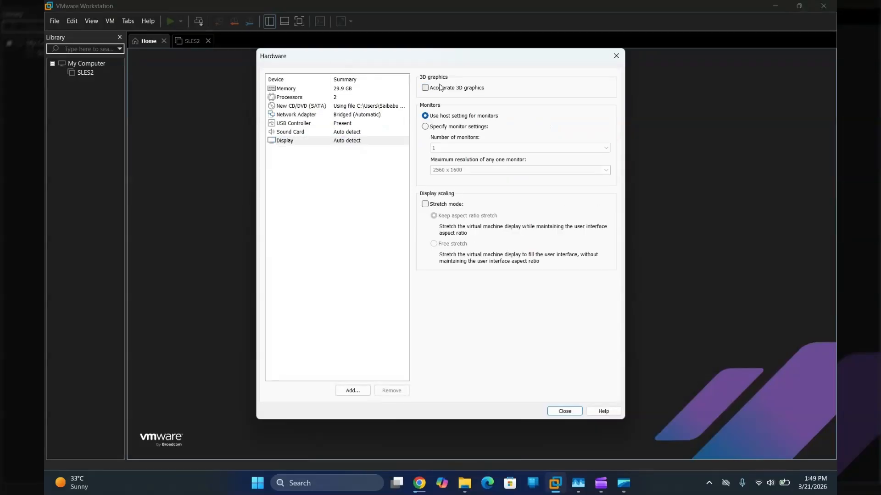
pyautogui.click(566, 413)
pyautogui.click(483, 336)
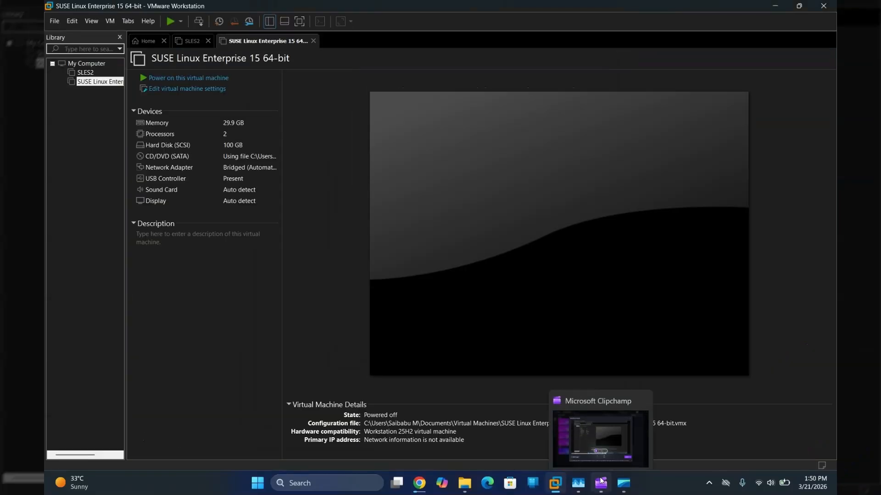
# Step: Minimize Clipchamp, check the Chrome live stream, and return to the booting SUSE VM
pyautogui.click(611, 422)
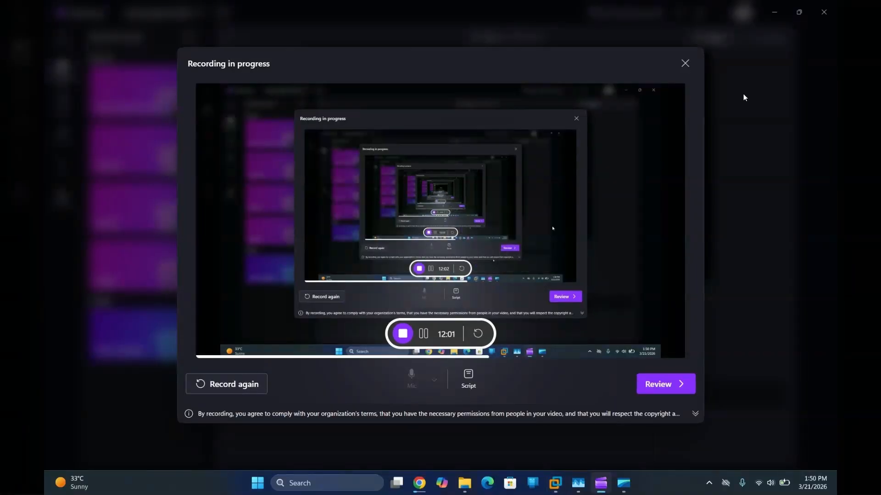
pyautogui.click(775, 11)
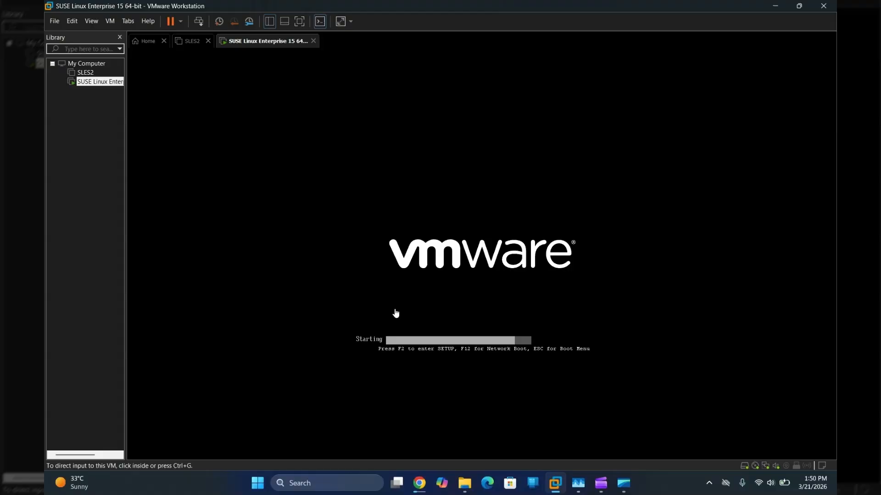
pyautogui.moveTo(424, 482)
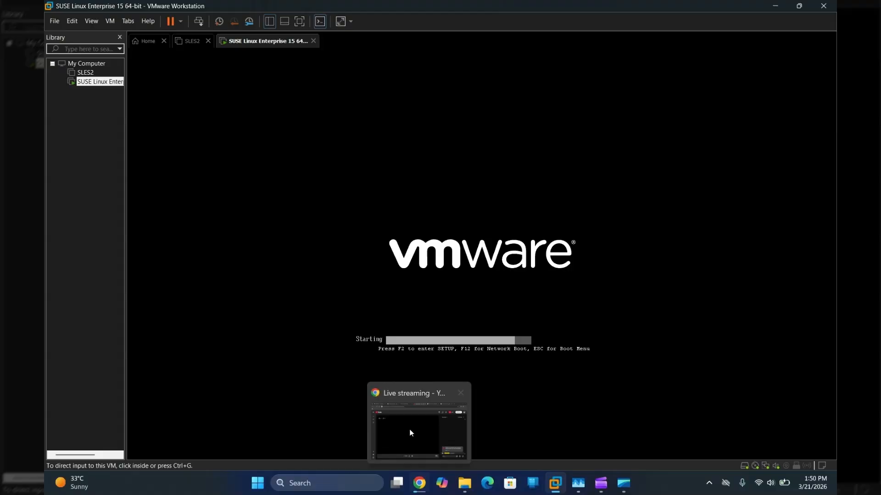
pyautogui.click(410, 431)
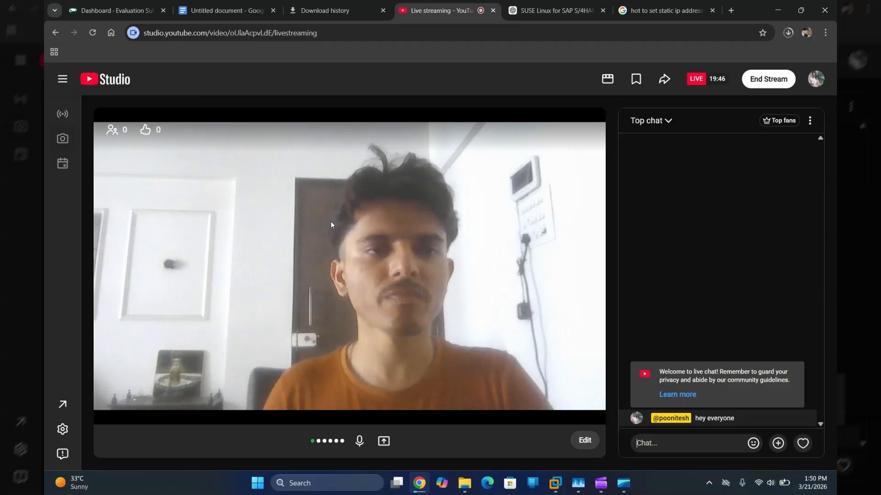
pyautogui.moveTo(559, 478)
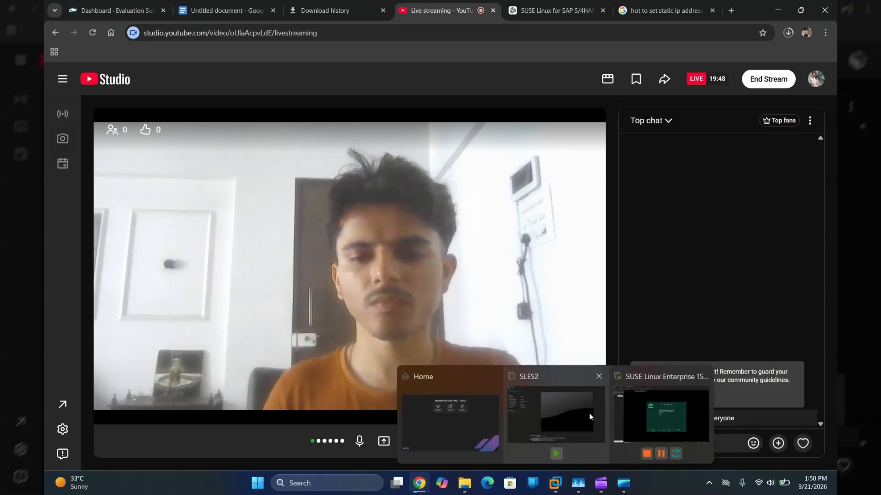
pyautogui.click(608, 379)
# Step: Start Installation from the SUSE boot menu, then switch to the YouTube Studio live stream
pyautogui.click(608, 377)
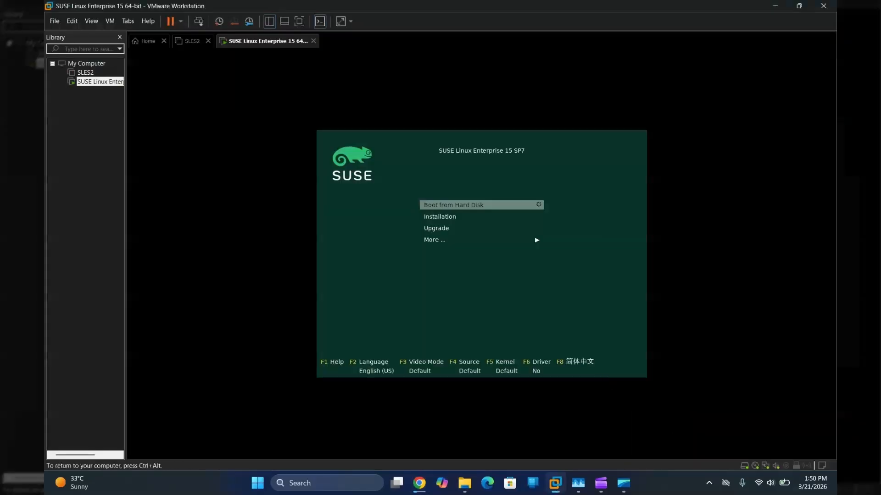
pyautogui.press('Down')
pyautogui.press('Return')
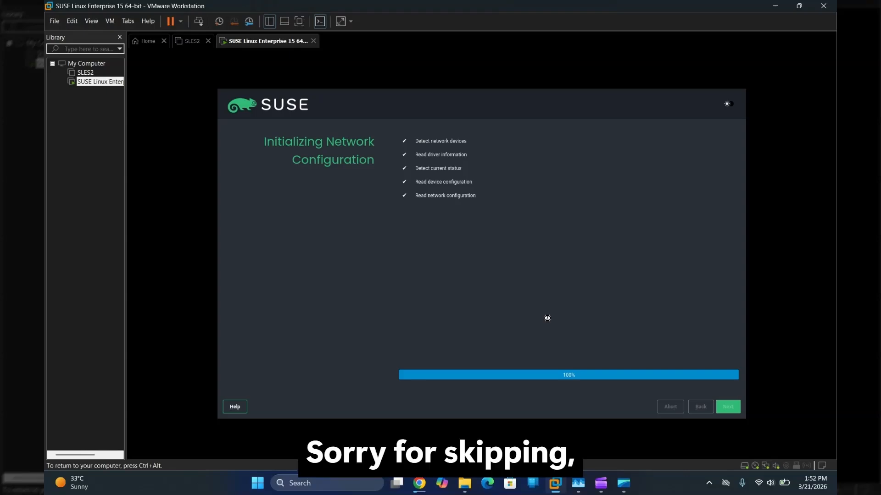
pyautogui.click(419, 484)
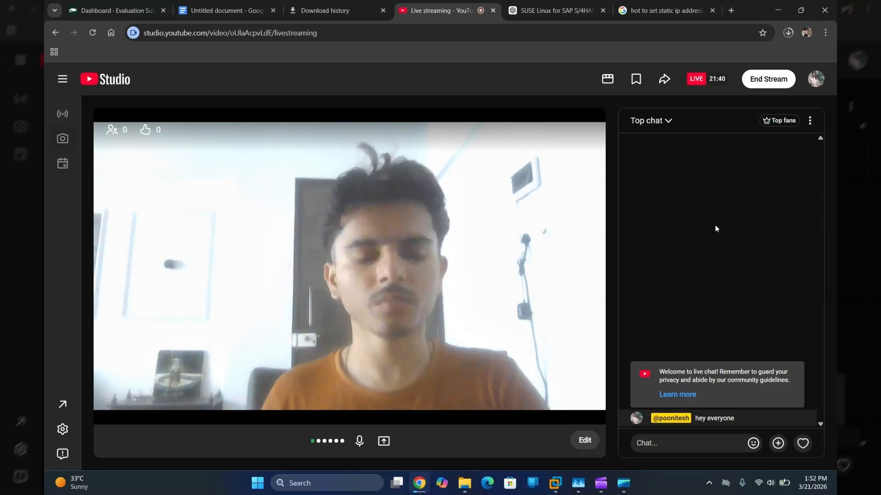
# Step: Select SUSE Linux Enterprise Server for SAP Applications 15 SP7 and accept the licence agreement
pyautogui.hotkey('alt', 'Tab')
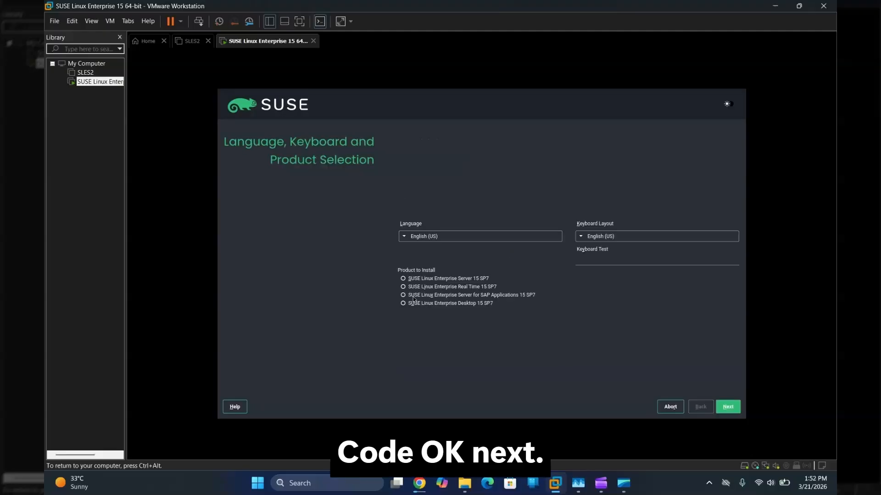
pyautogui.click(413, 297)
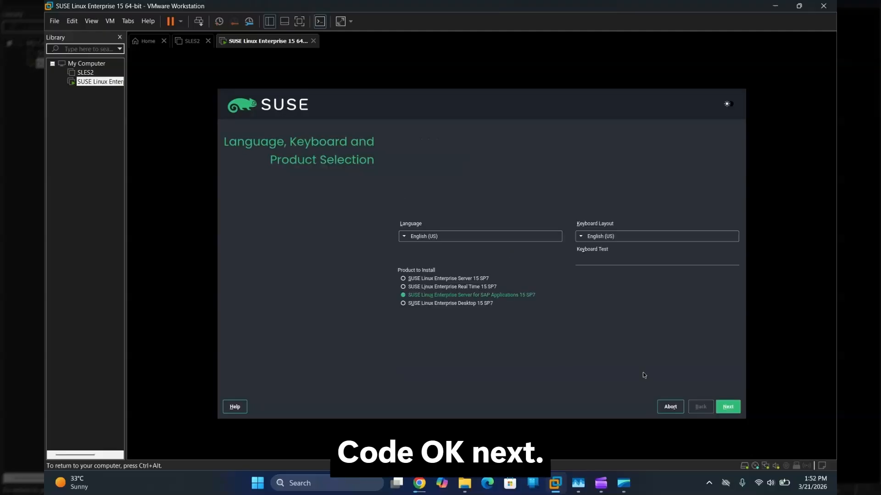
pyautogui.click(725, 407)
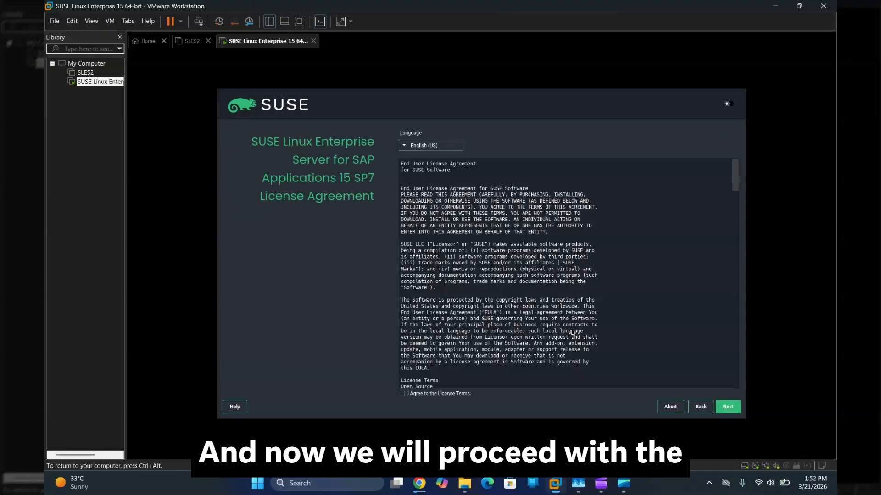
pyautogui.click(417, 394)
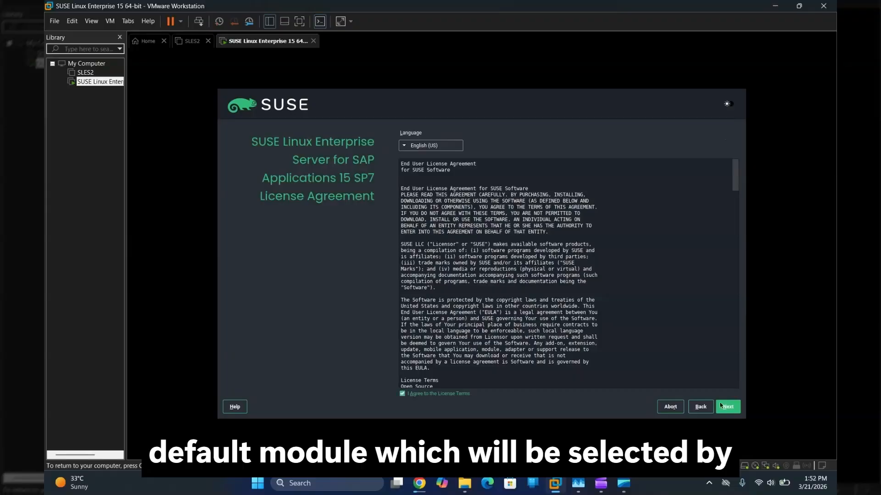
pyautogui.click(728, 407)
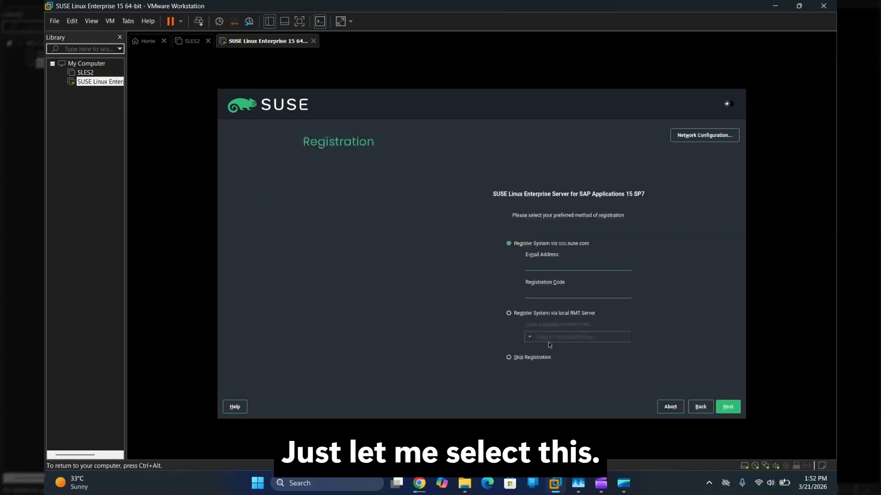
# Step: Skip registration and continue to Extension and Module Selection
pyautogui.click(517, 360)
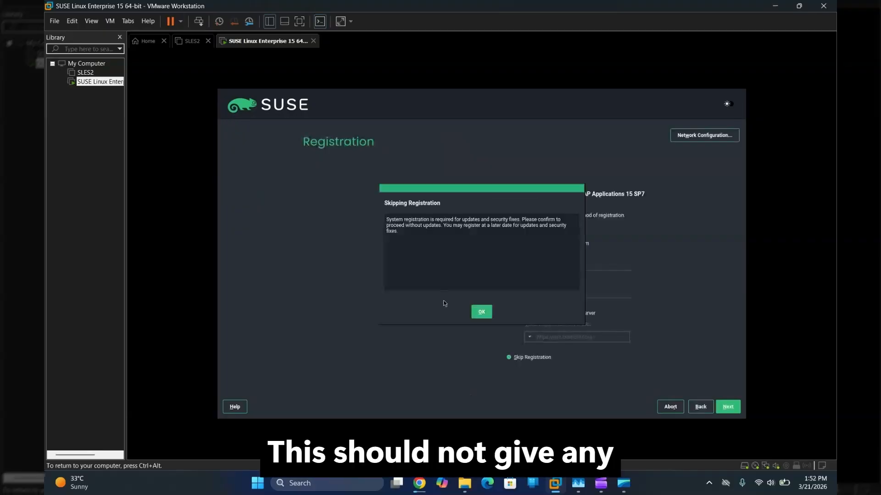
pyautogui.click(482, 312)
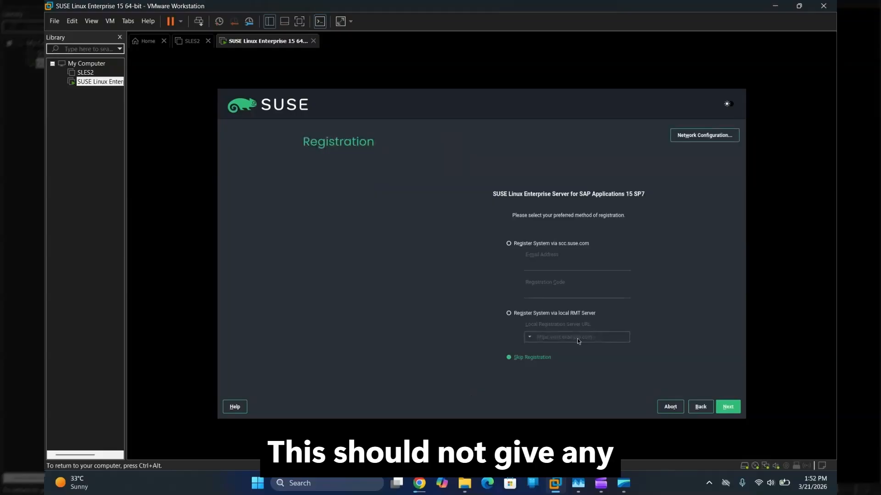
pyautogui.click(725, 408)
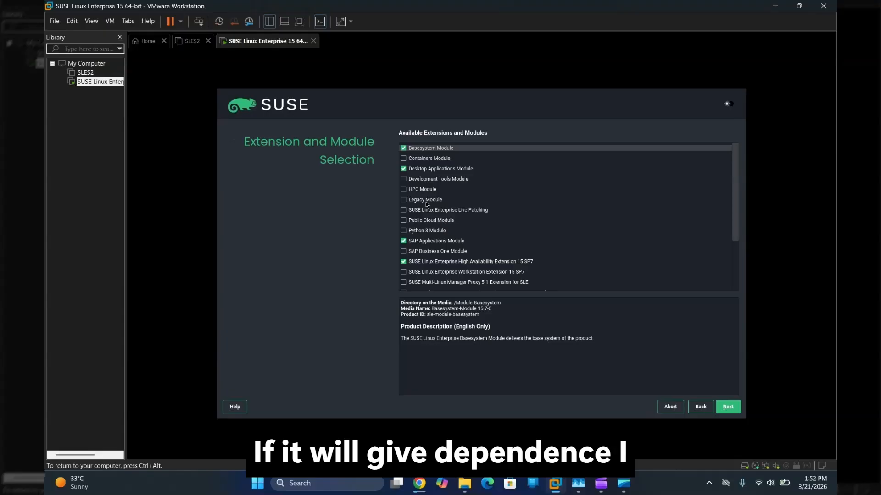
# Step: Add the Legacy Module and accept the add-on product list
pyautogui.click(425, 202)
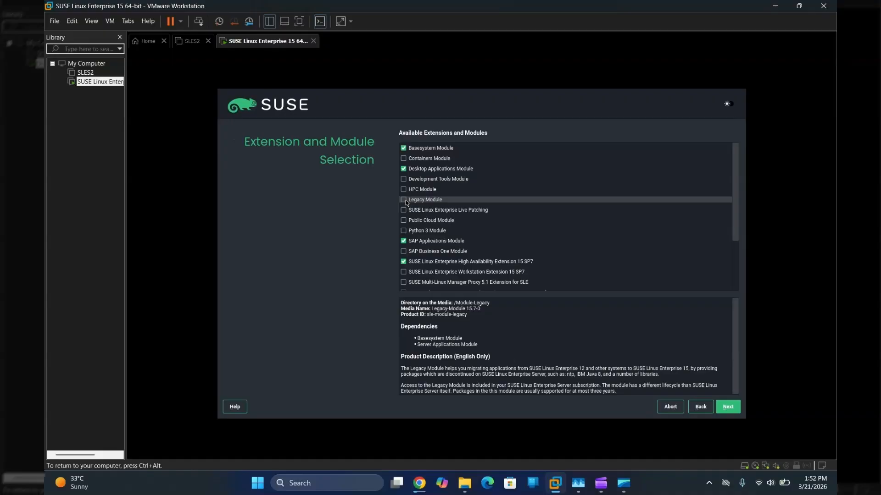
pyautogui.click(404, 200)
pyautogui.click(726, 411)
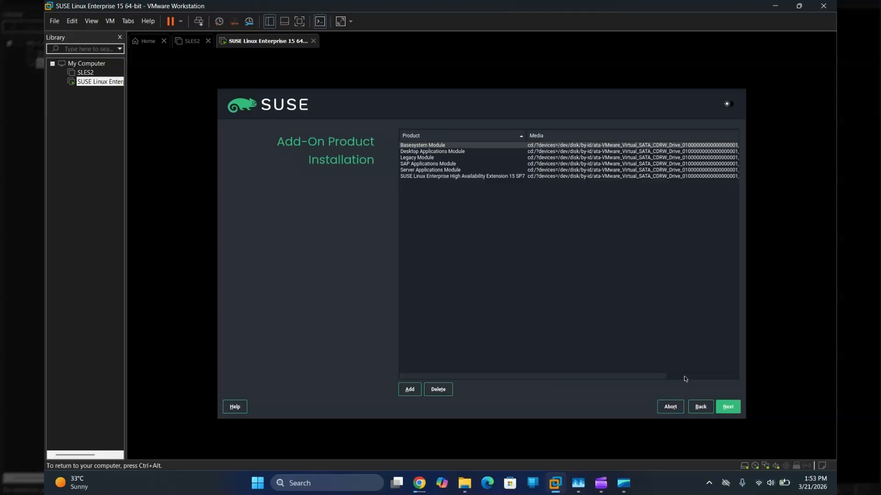
pyautogui.click(728, 408)
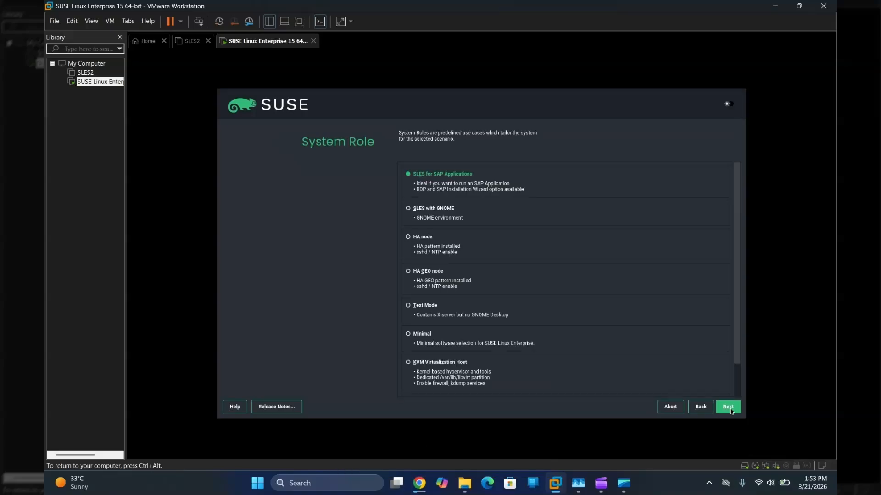
# Step: Keep the SLES for SAP Applications role with the SAP wizard off, and accept suggested partitioning
pyautogui.click(727, 408)
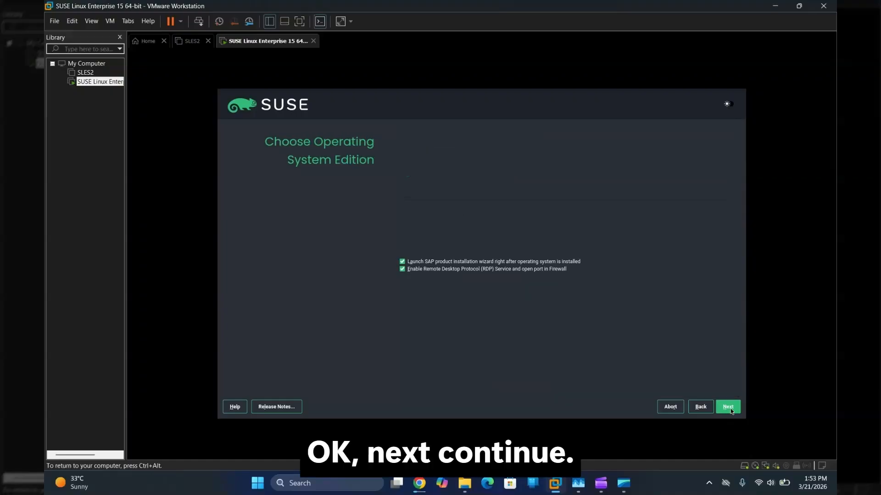
pyautogui.click(402, 261)
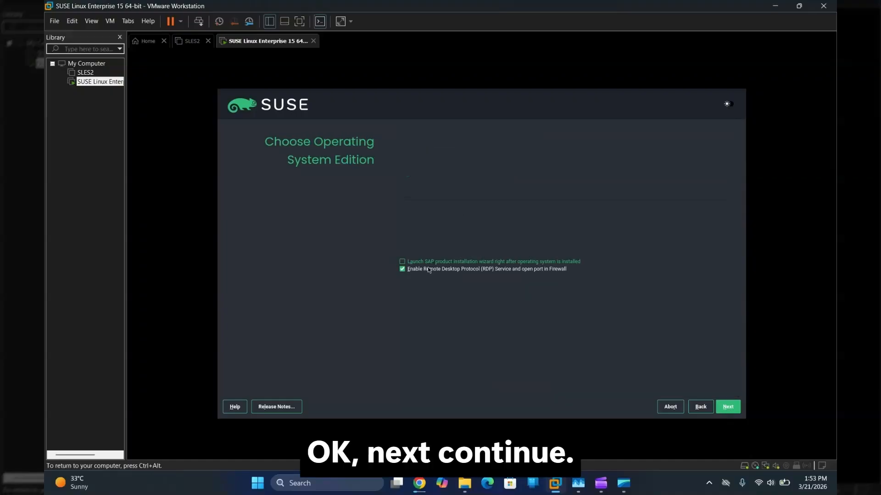
pyautogui.click(728, 407)
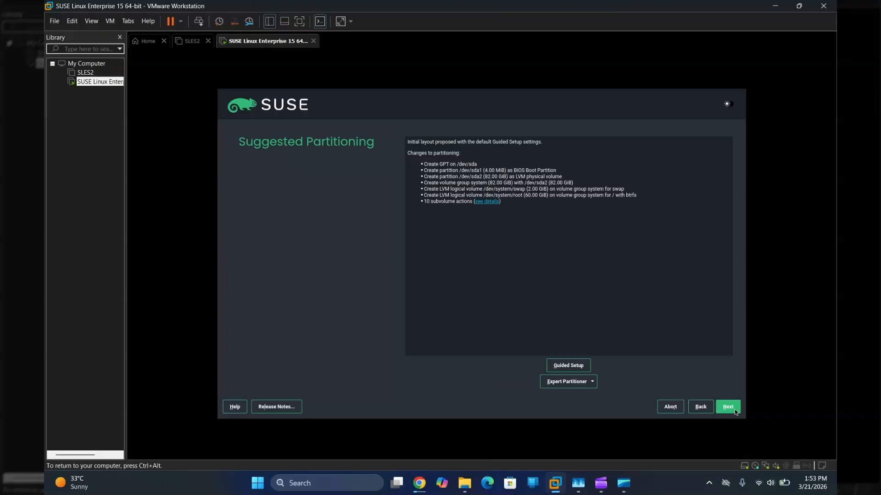
pyautogui.click(733, 408)
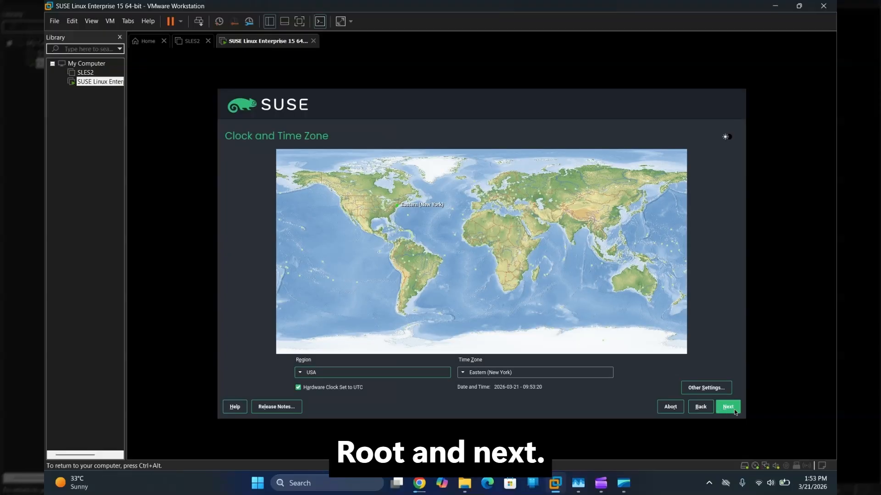
# Step: Set the time zone to Asia/Kolkata with the hardware clock on local time
pyautogui.click(392, 372)
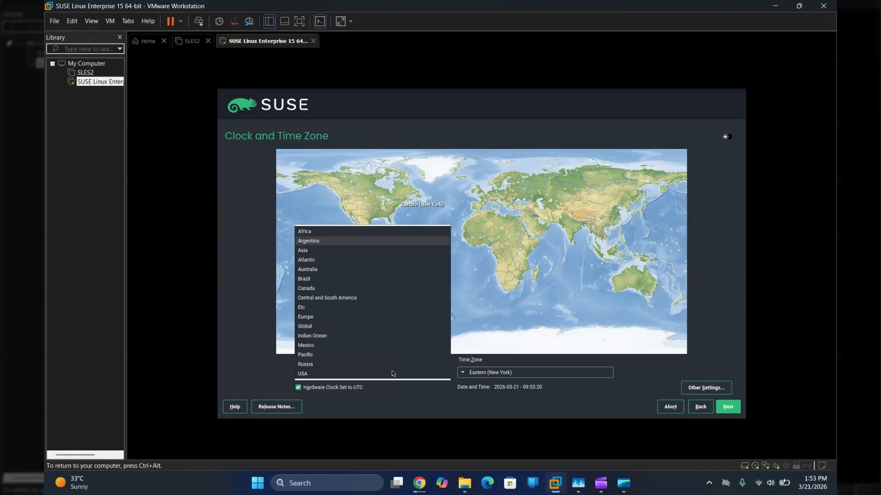
pyautogui.press('a')
pyautogui.press('Return')
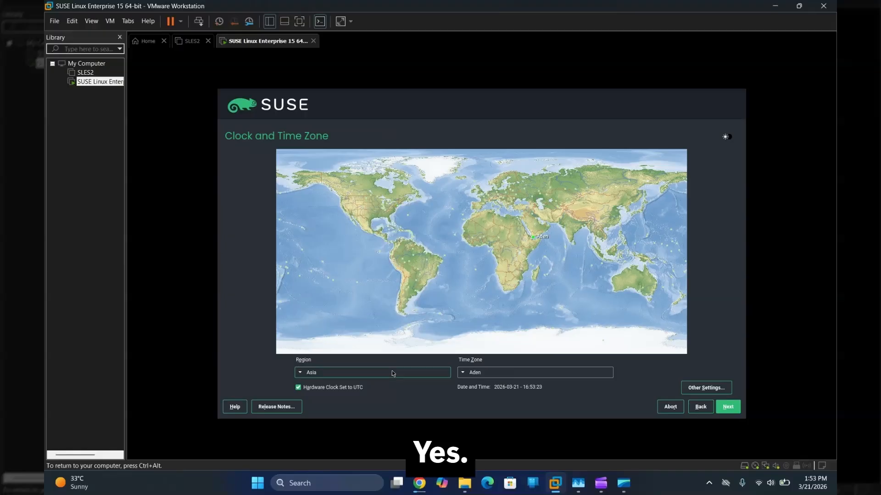
pyautogui.click(357, 387)
pyautogui.click(484, 374)
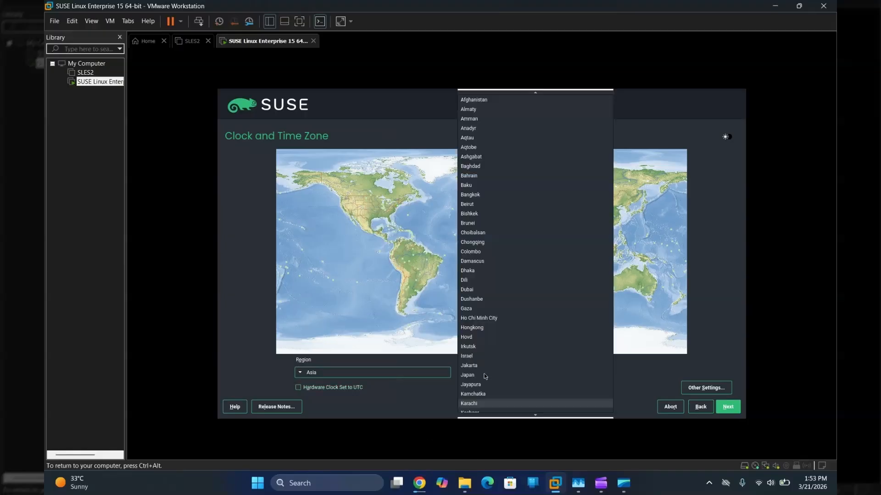
pyautogui.press('Down')
pyautogui.press('Down')
pyautogui.press('Down')
pyautogui.press('Down')
pyautogui.click(495, 376)
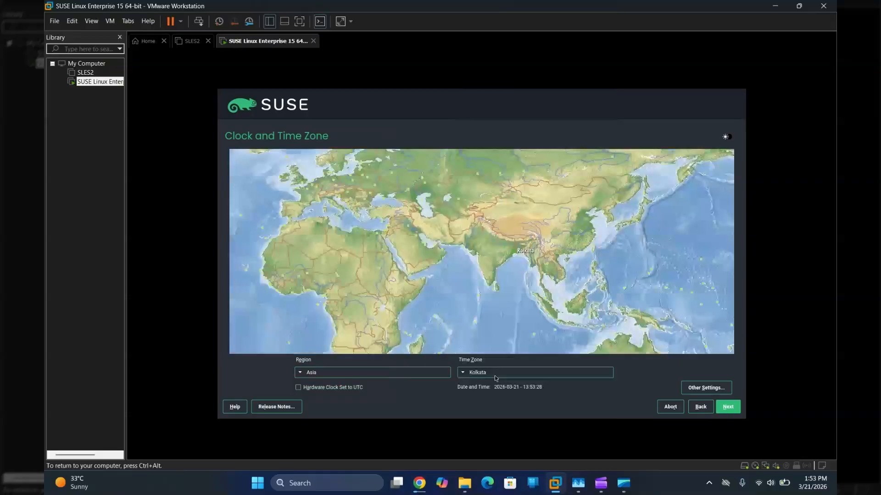
pyautogui.click(730, 407)
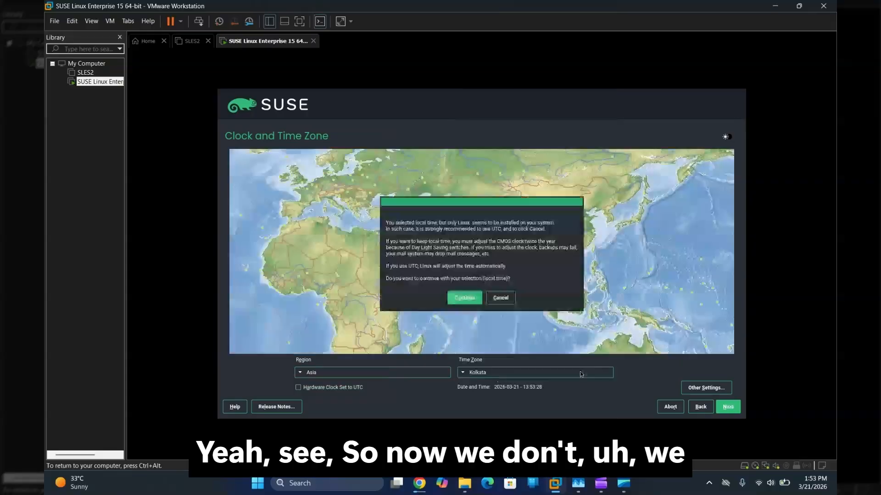
pyautogui.click(465, 298)
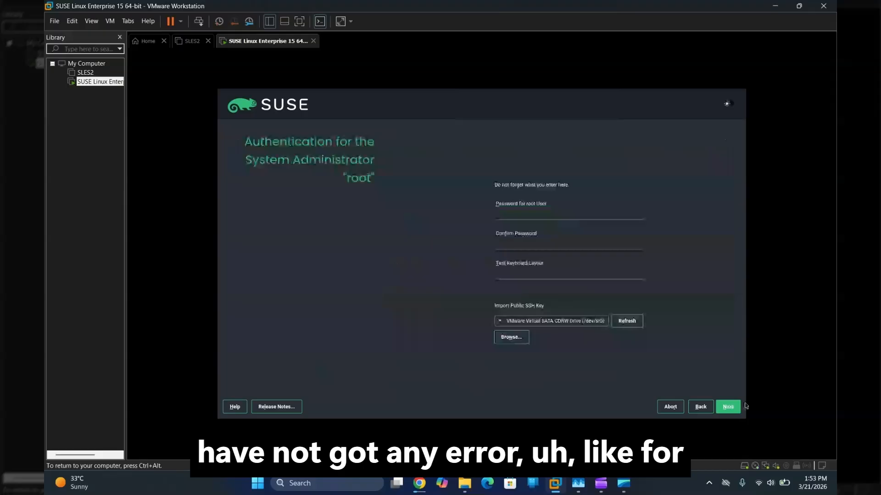
# Step: Enter and confirm the root password, accepting the weak-password warning
pyautogui.write('root')
pyautogui.click(516, 244)
pyautogui.write('root')
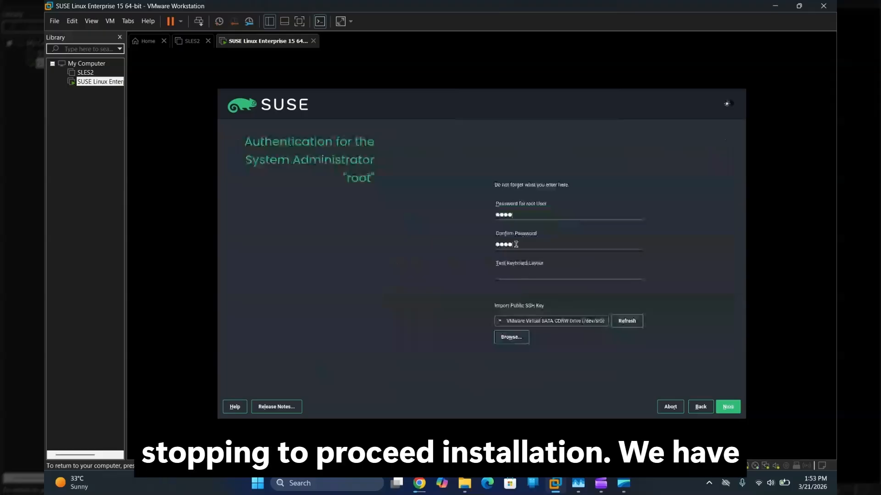
pyautogui.click(729, 408)
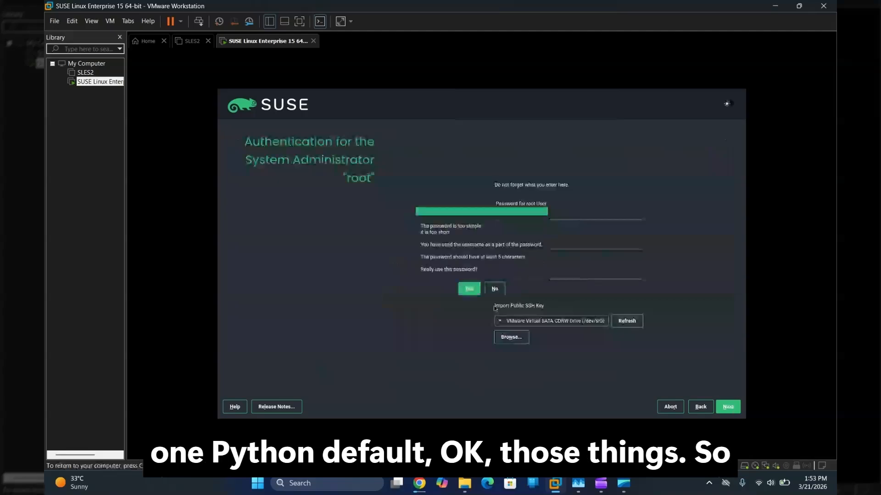
pyautogui.click(469, 289)
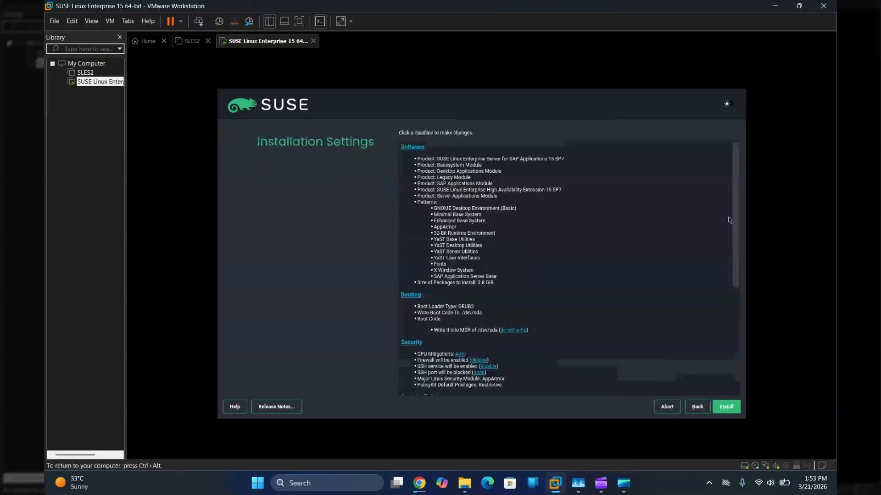
# Step: Review the Installation Settings and confirm Install to begin installing packages
pyautogui.moveTo(735, 226); pyautogui.dragTo(738, 185)
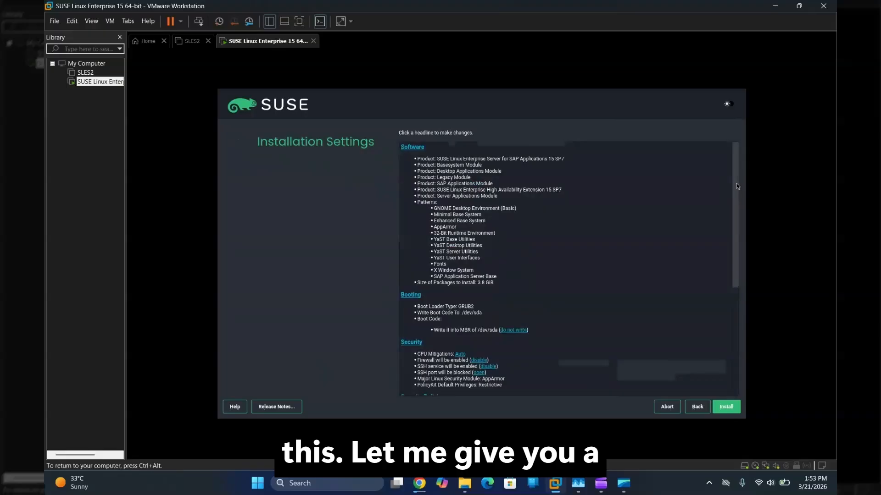
pyautogui.moveTo(738, 186); pyautogui.dragTo(744, 335)
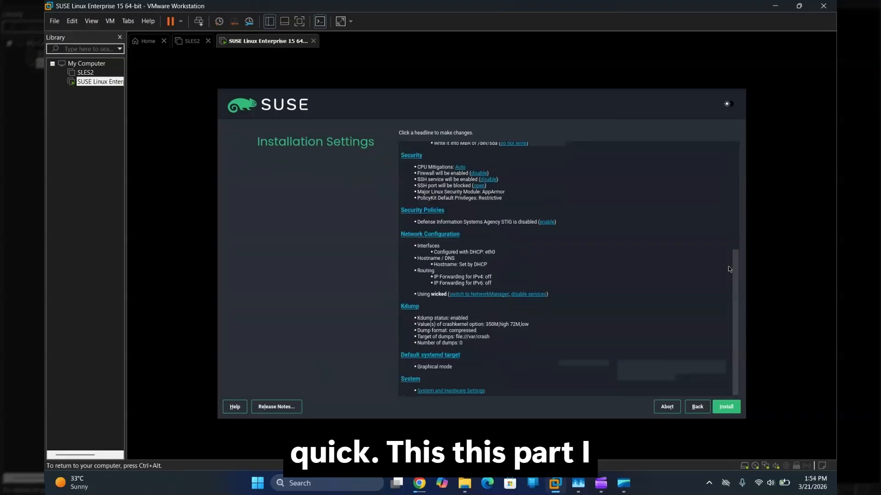
pyautogui.click(730, 409)
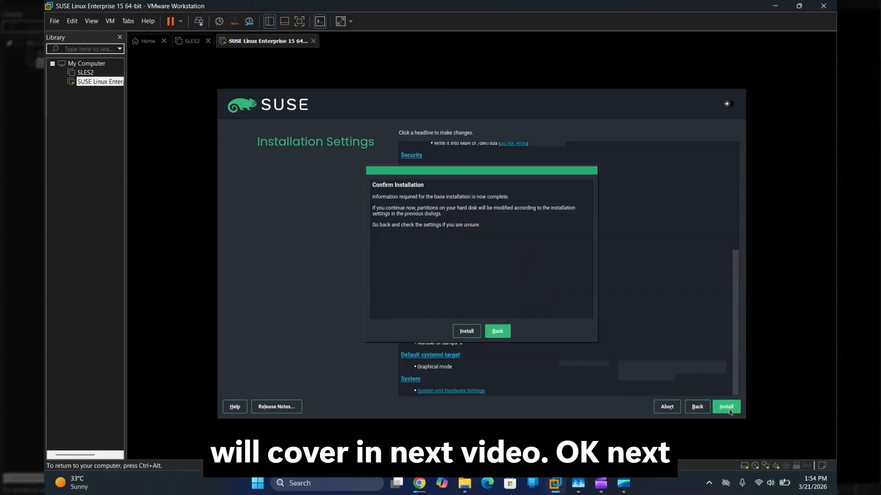
pyautogui.click(468, 331)
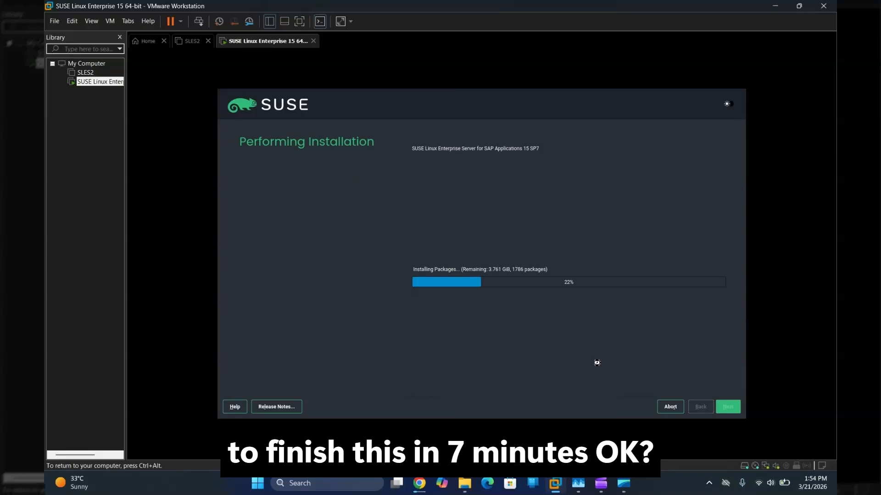
# Step: Release input from the VM and bring the Chrome window forward
pyautogui.hotkey('ctrl', 'alt')
pyautogui.moveTo(420, 483)
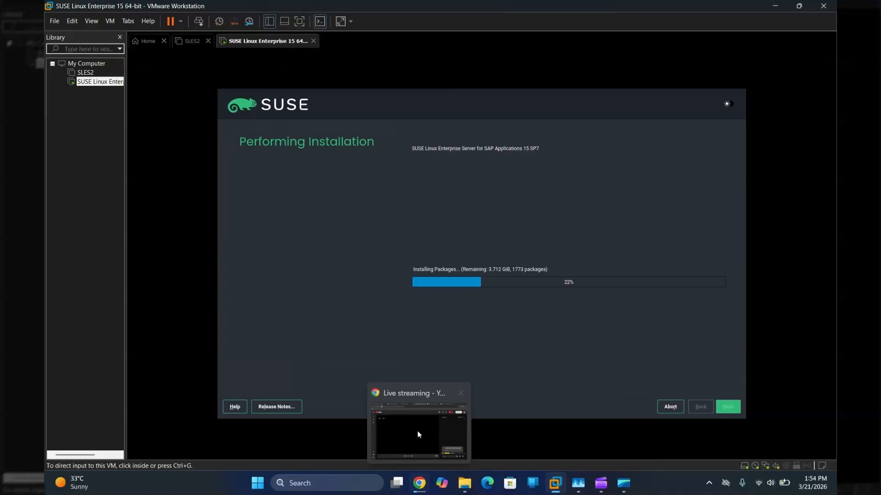
pyautogui.click(420, 438)
# Step: Check the Google Docs static IP notes and the YouTube Studio live stream
pyautogui.click(224, 4)
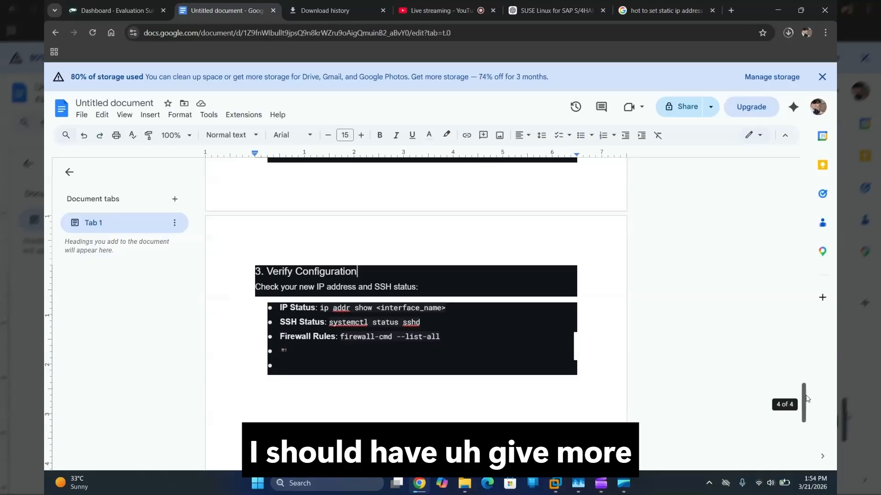
pyautogui.scroll(5, 806, 398)
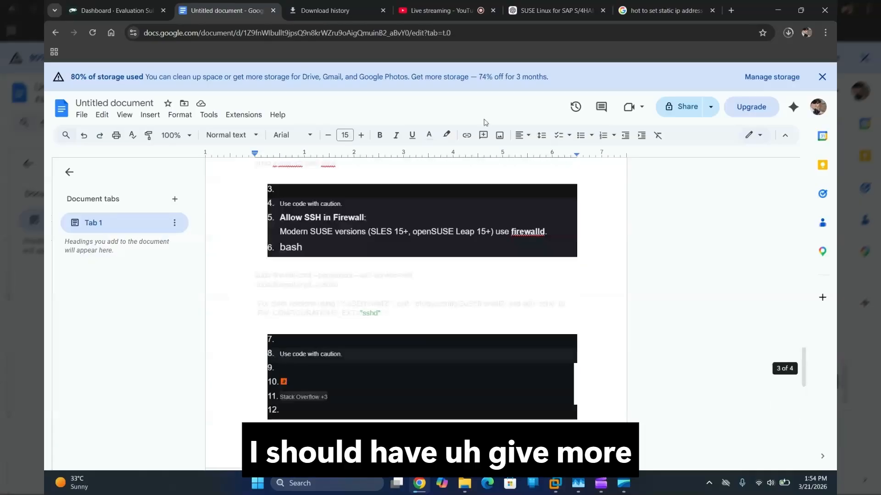
pyautogui.click(436, 10)
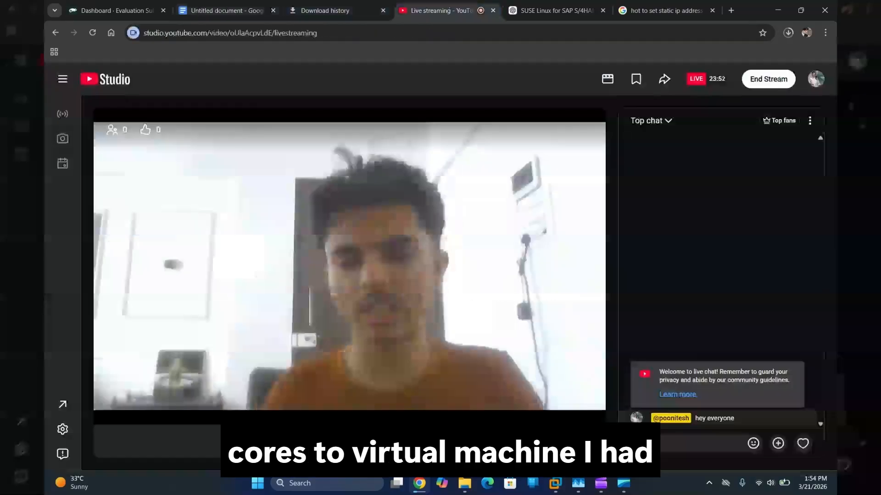
# Step: Bring up Clipchamp, then return to the SUSE installation in VMware
pyautogui.moveTo(598, 489)
pyautogui.moveTo(599, 449)
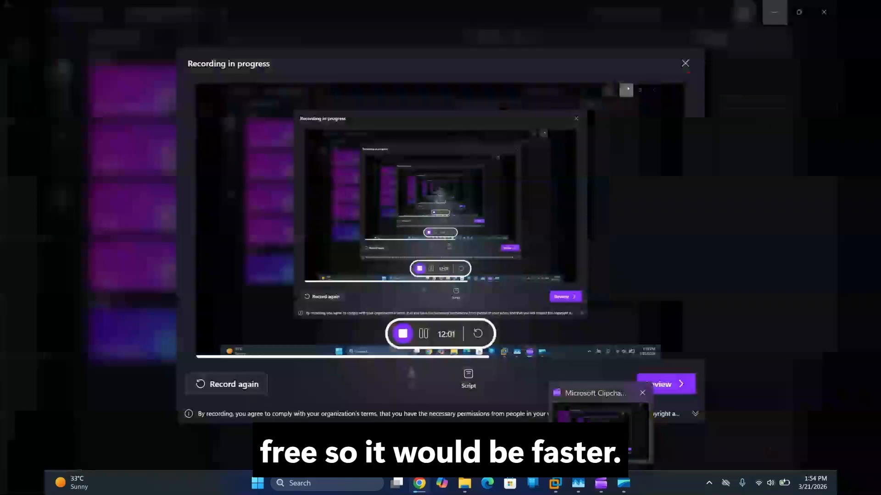
pyautogui.click(599, 433)
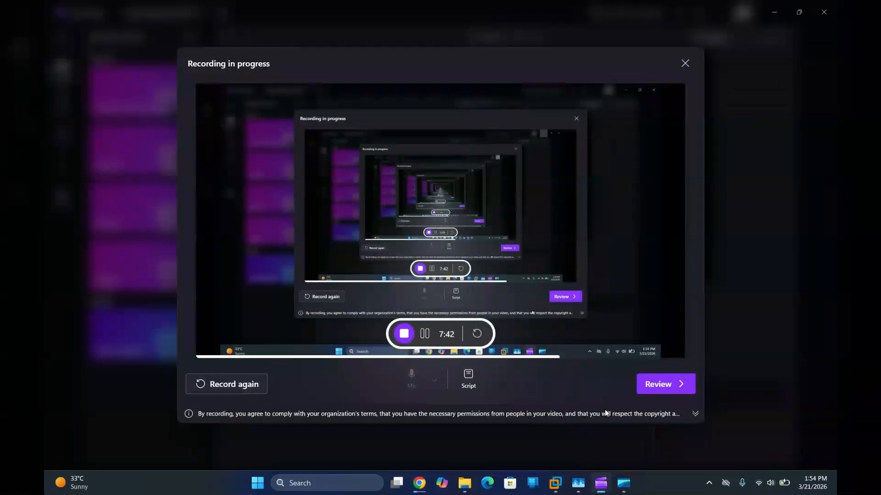
pyautogui.moveTo(556, 484)
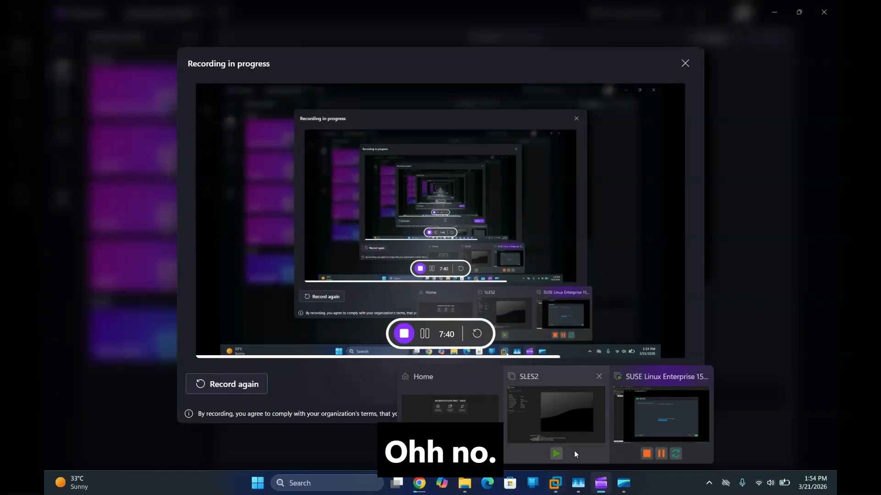
pyautogui.click(654, 417)
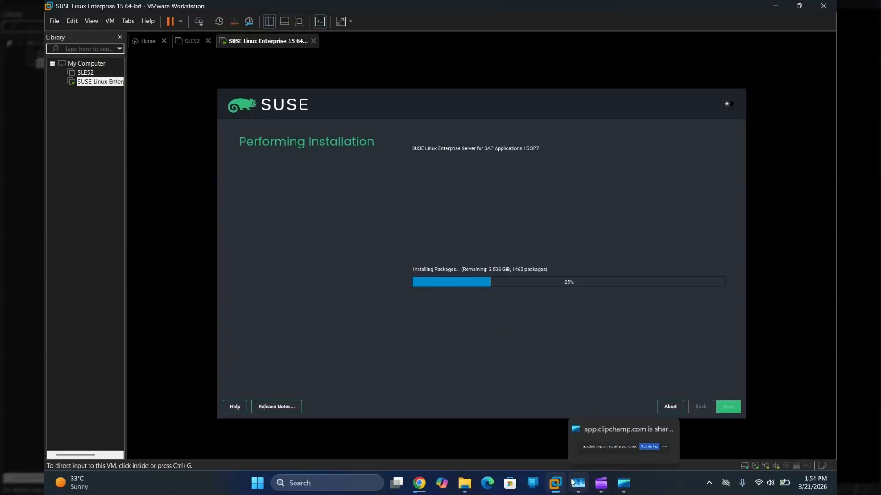
pyautogui.moveTo(564, 484)
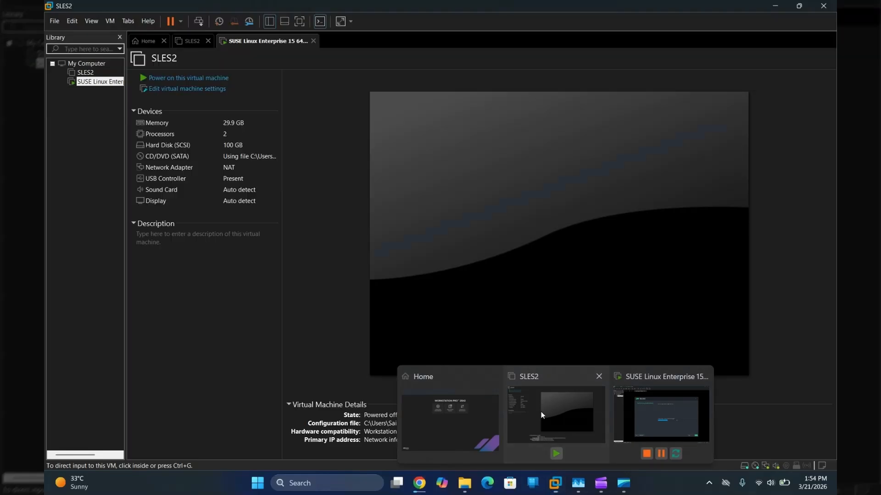
pyautogui.click(541, 411)
pyautogui.click(78, 170)
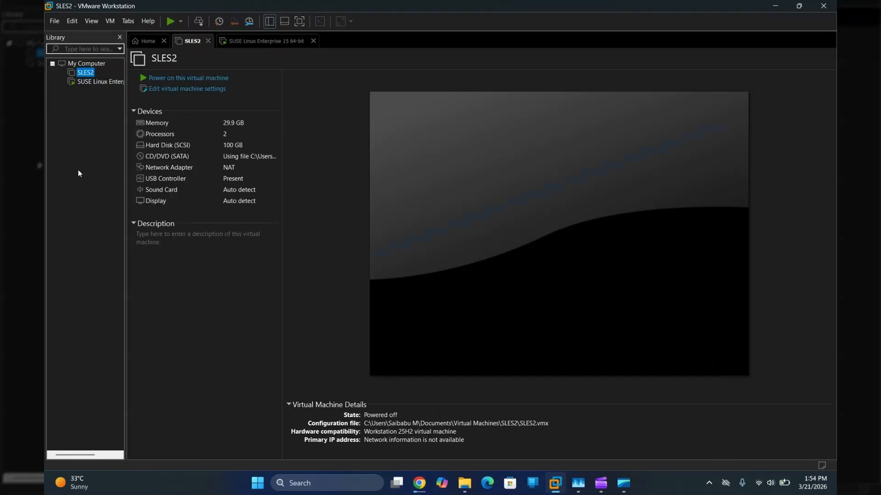
# Step: Give the SUSE VM 4 processors and let its package installation resume
pyautogui.click(90, 83)
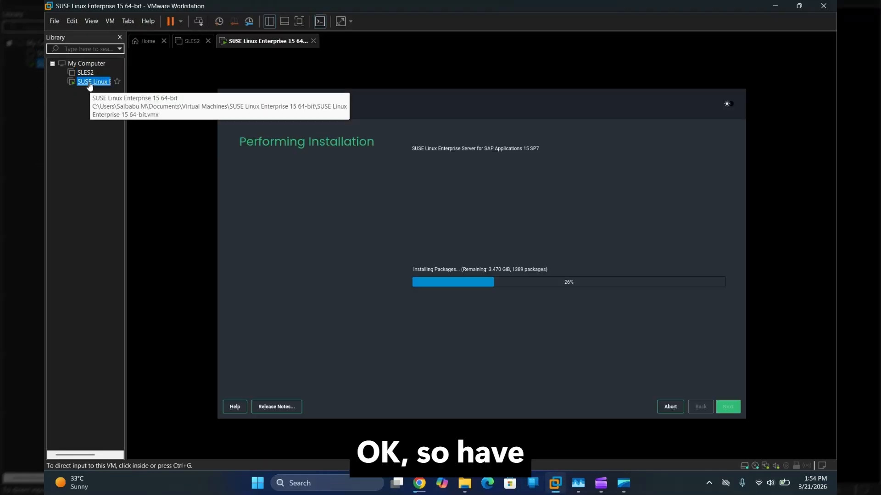
pyautogui.rightClick(90, 85)
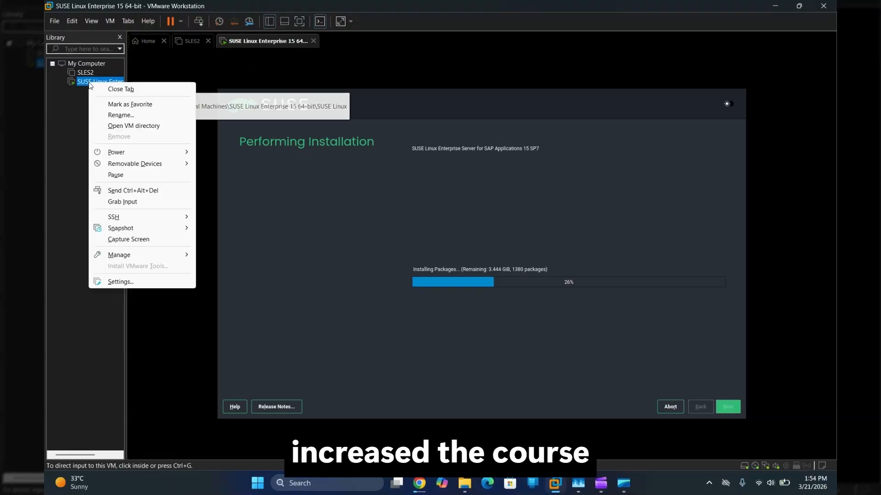
pyautogui.click(133, 284)
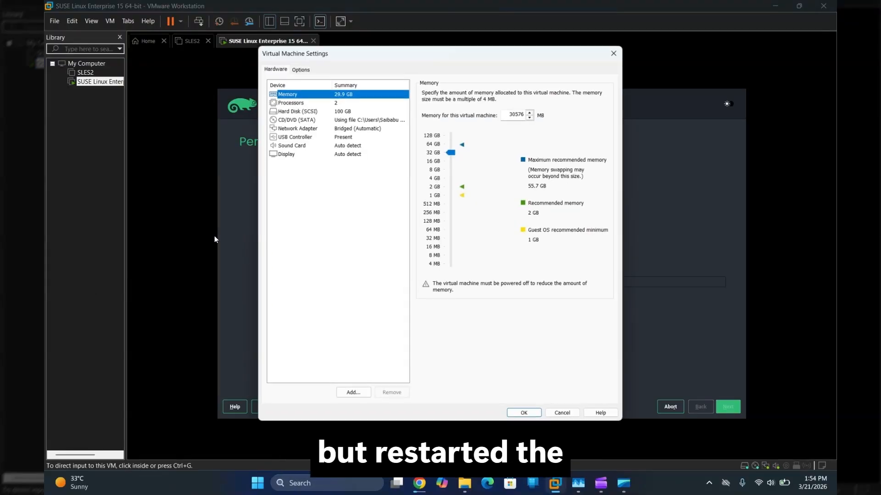
pyautogui.click(303, 102)
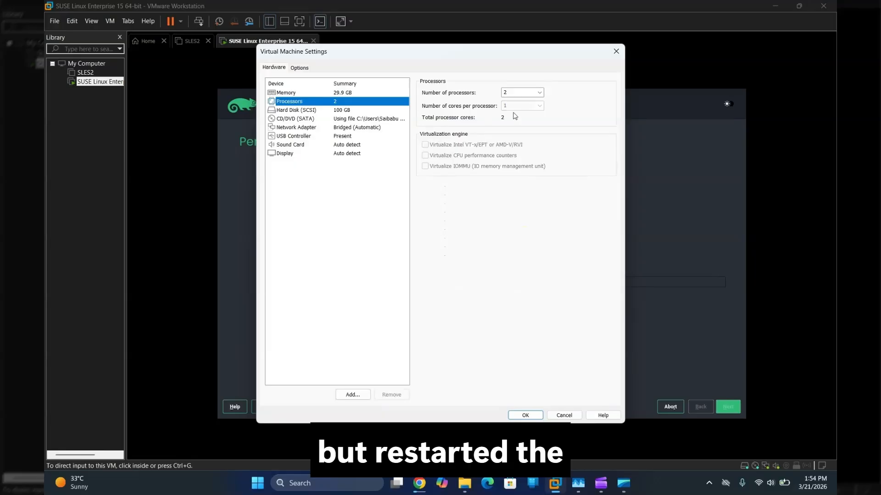
pyautogui.click(539, 93)
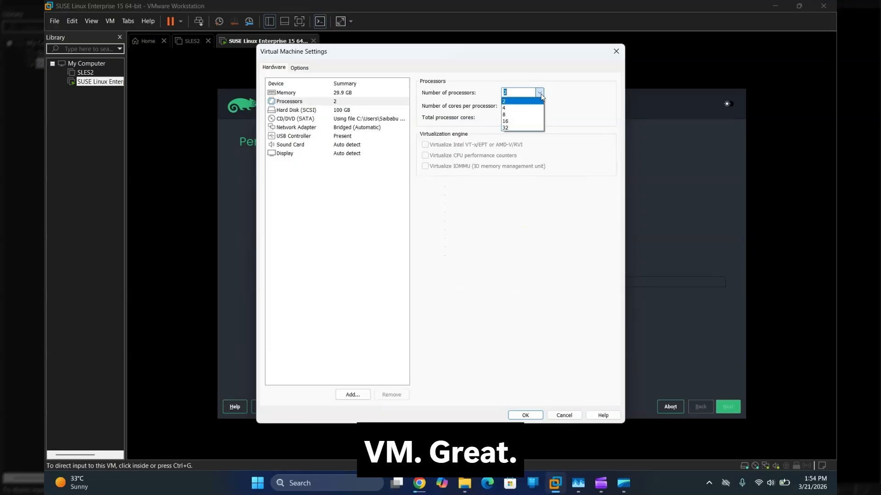
pyautogui.click(522, 108)
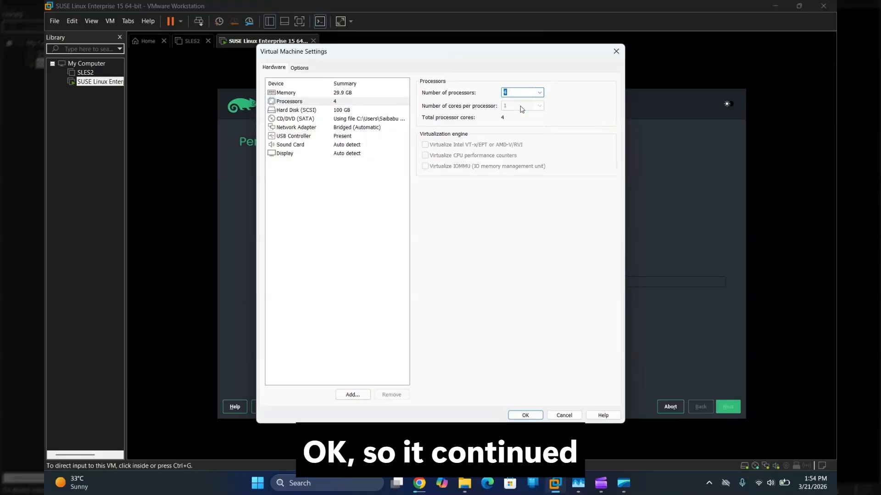
pyautogui.click(527, 416)
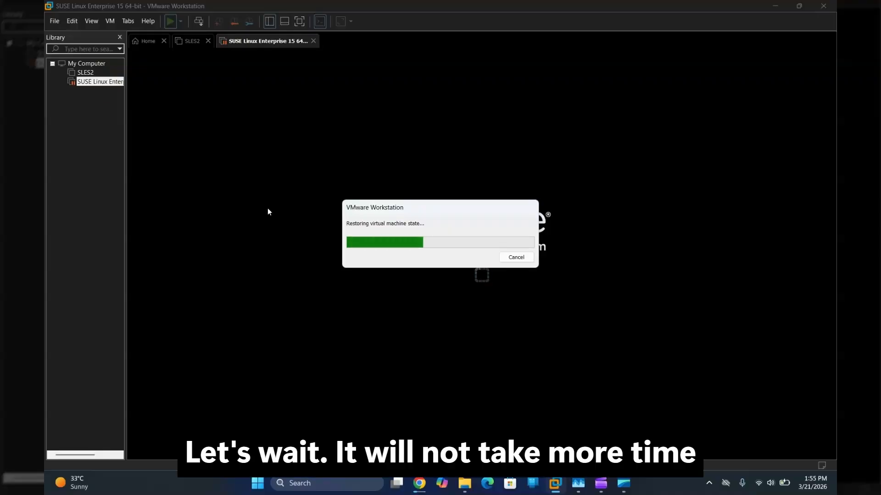
pyautogui.moveTo(556, 483)
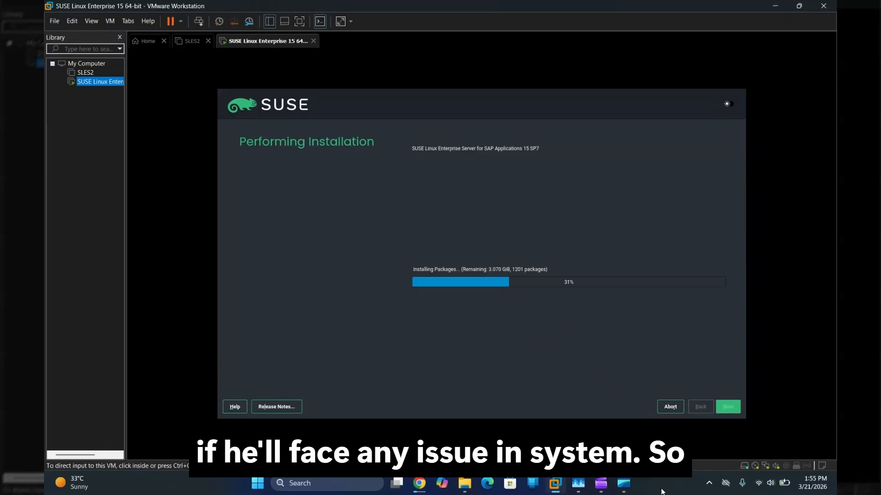
pyautogui.moveTo(580, 485)
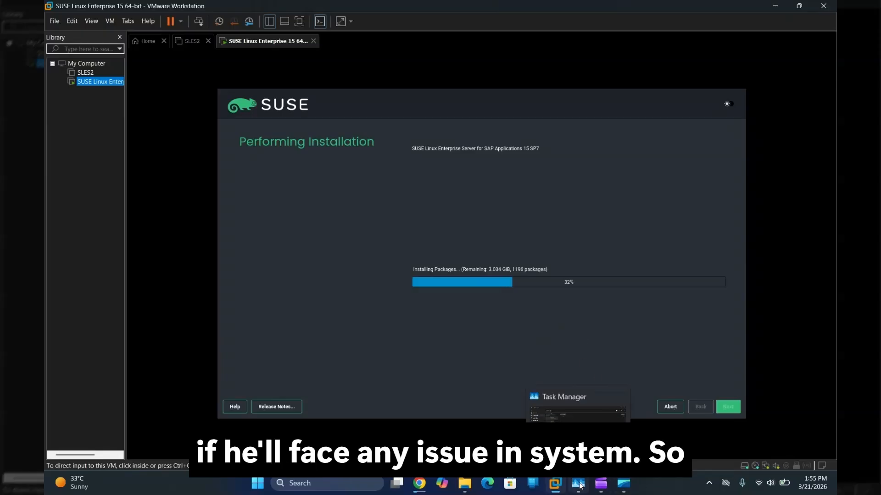
pyautogui.click(573, 409)
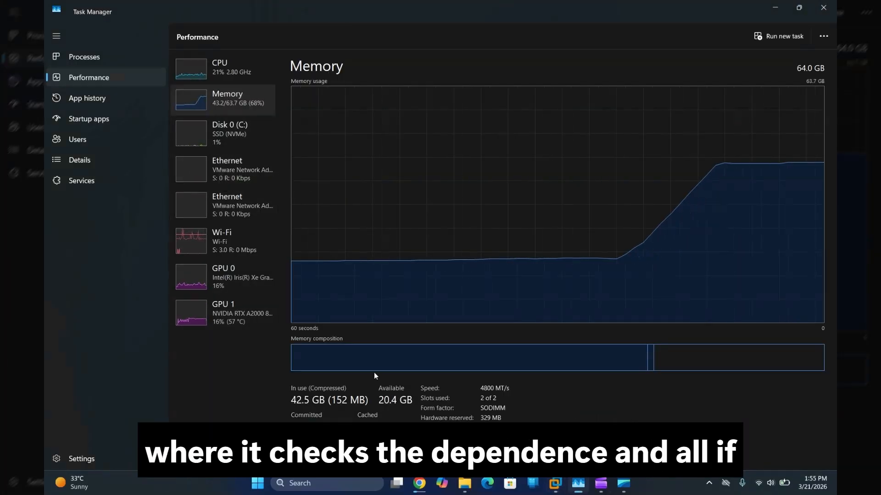
pyautogui.moveTo(556, 485)
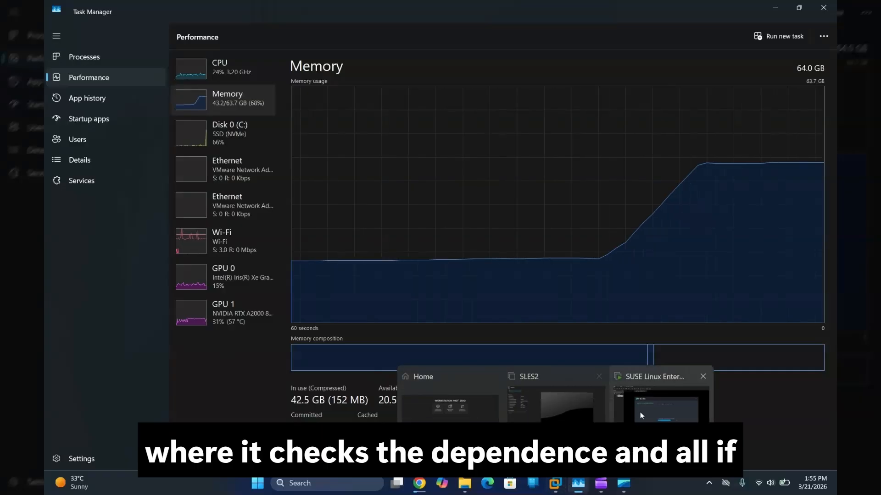
pyautogui.click(641, 415)
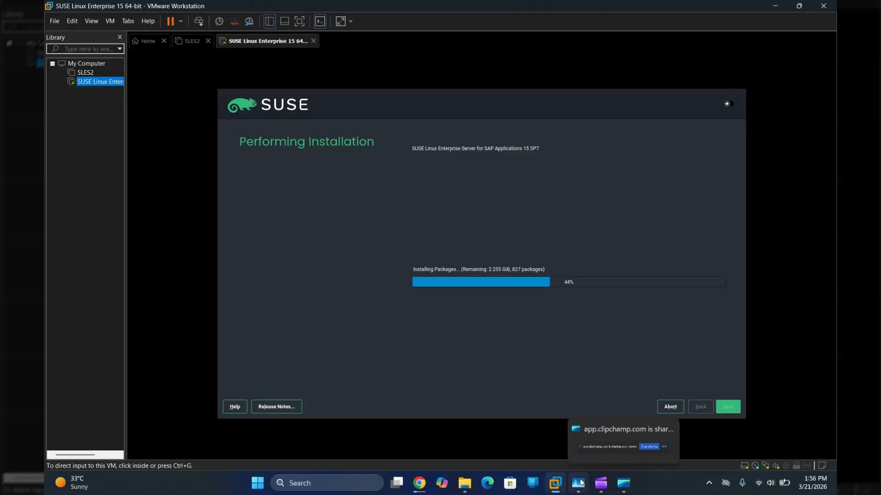
pyautogui.moveTo(579, 483)
pyautogui.click(582, 436)
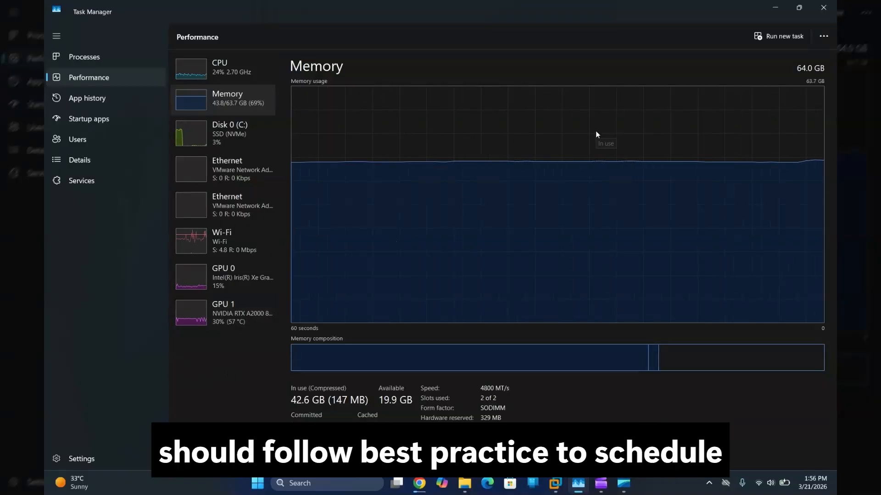
pyautogui.click(775, 8)
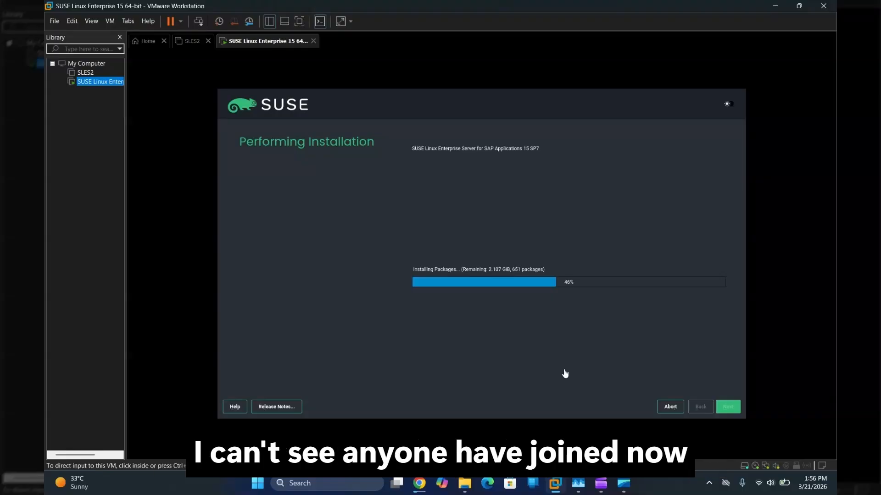
pyautogui.moveTo(425, 486)
pyautogui.click(419, 404)
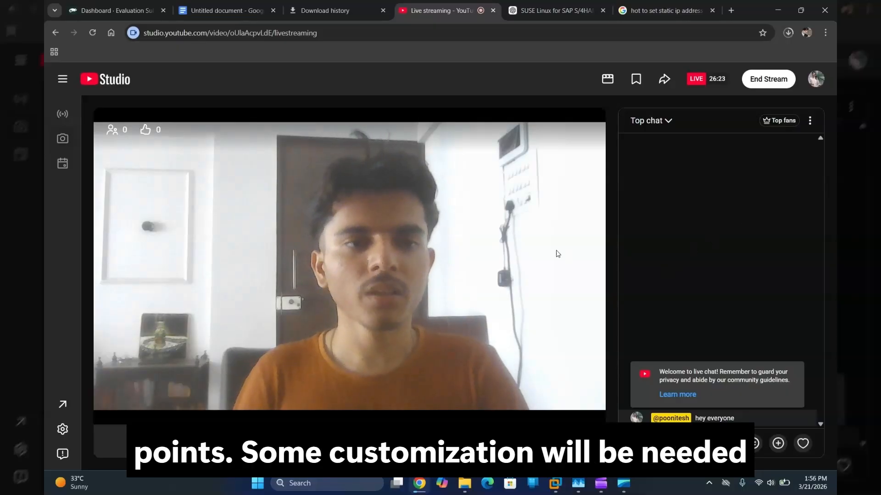
pyautogui.hotkey('alt', 'Tab')
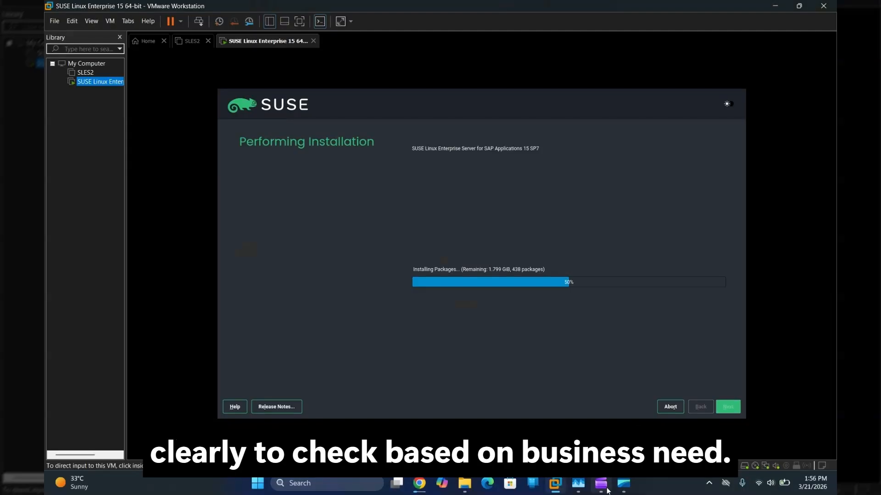
pyautogui.moveTo(601, 483)
pyautogui.click(601, 413)
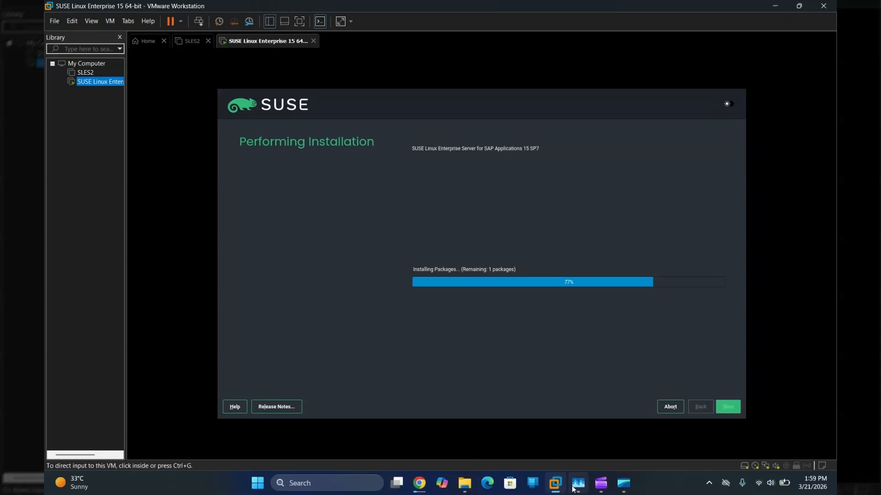
pyautogui.moveTo(578, 483)
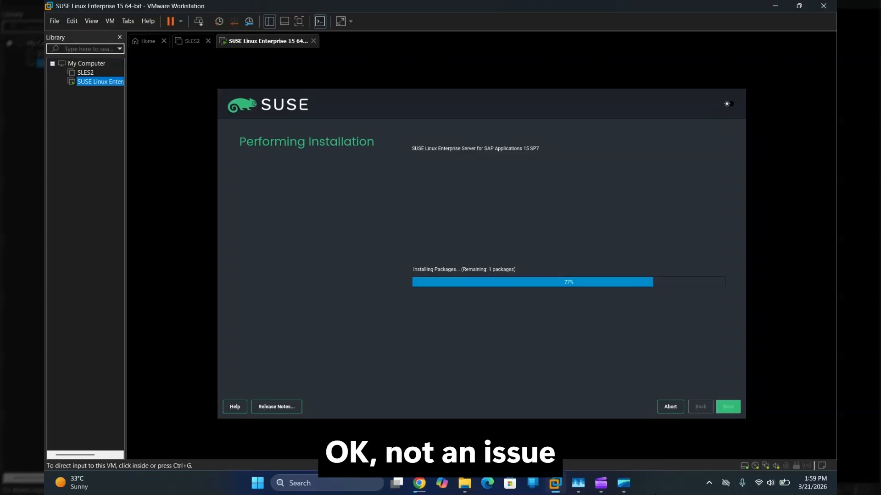
# Step: Check the recorder and the SUSE installer at 77%, then switch to the YouTube live stream
pyautogui.click(597, 421)
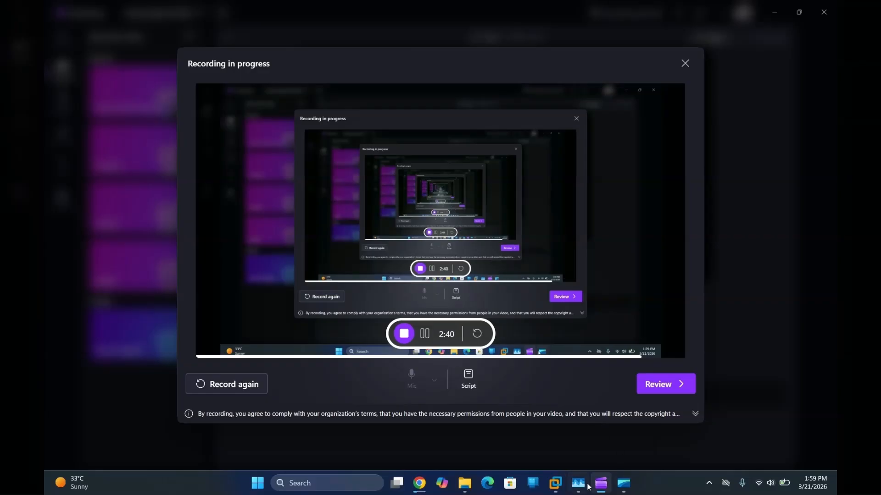
pyautogui.click(652, 412)
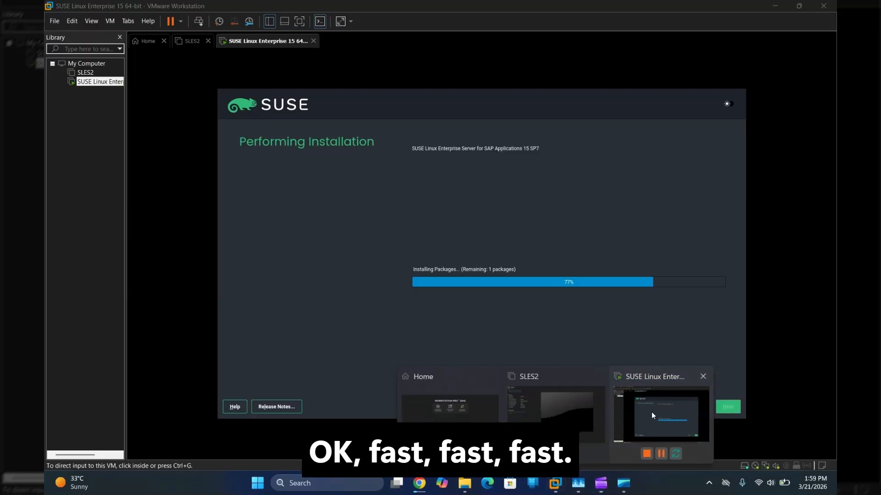
pyautogui.click(661, 344)
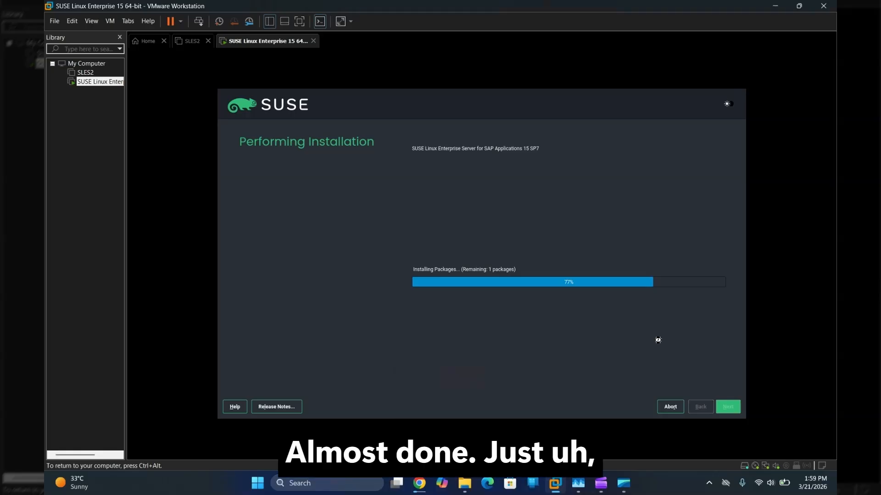
pyautogui.hotkey('ctrl', 'alt')
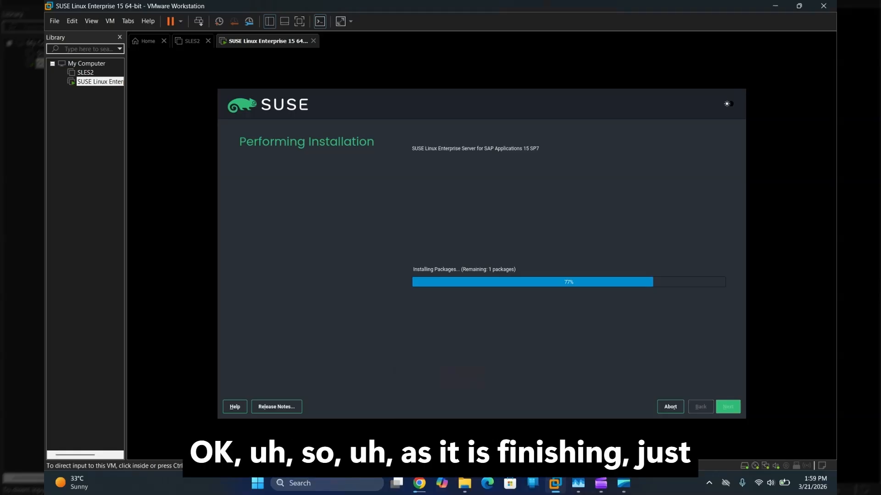
pyautogui.moveTo(419, 483)
pyautogui.click(418, 406)
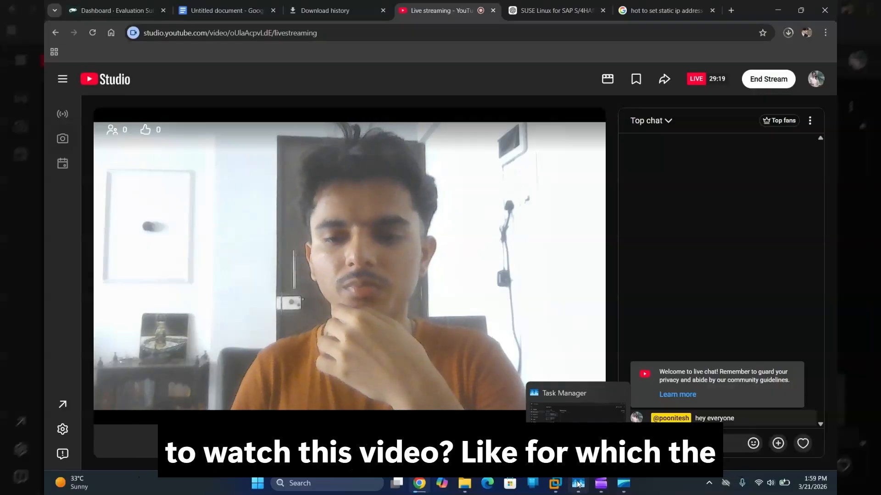
# Step: Return to the SUSE VM and confirm the immediate reboot once installation completes
pyautogui.moveTo(555, 484)
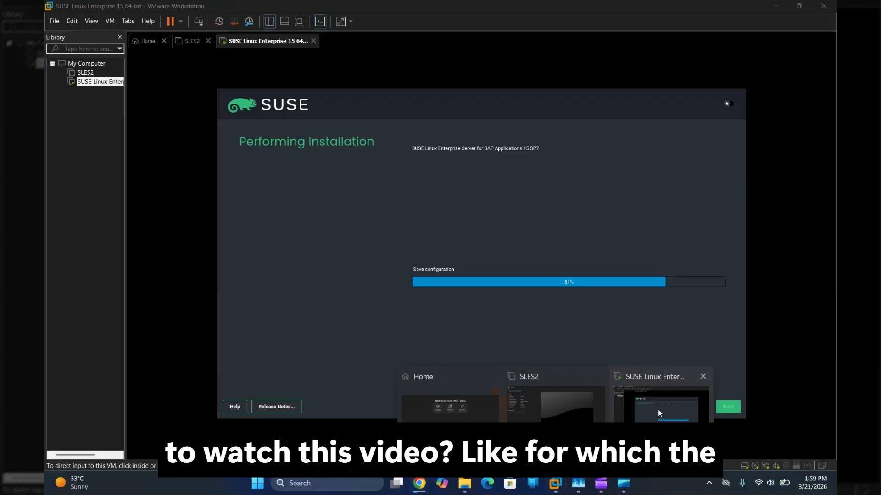
pyautogui.click(658, 410)
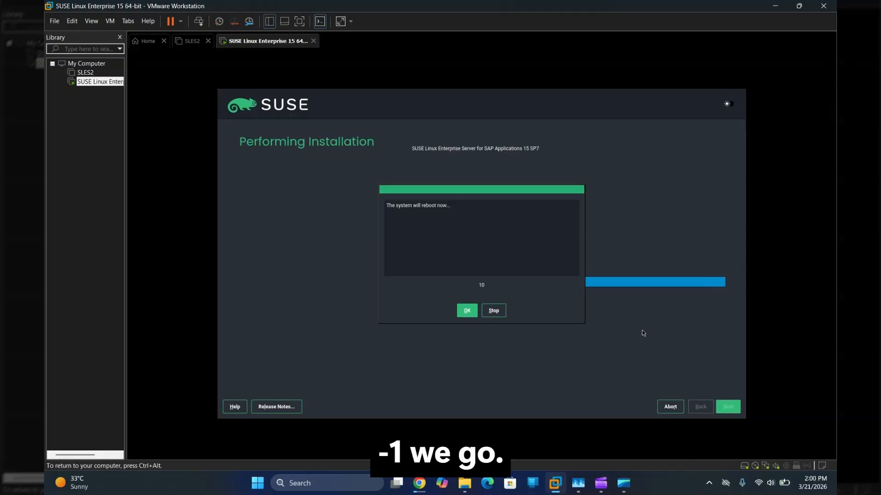
pyautogui.click(465, 311)
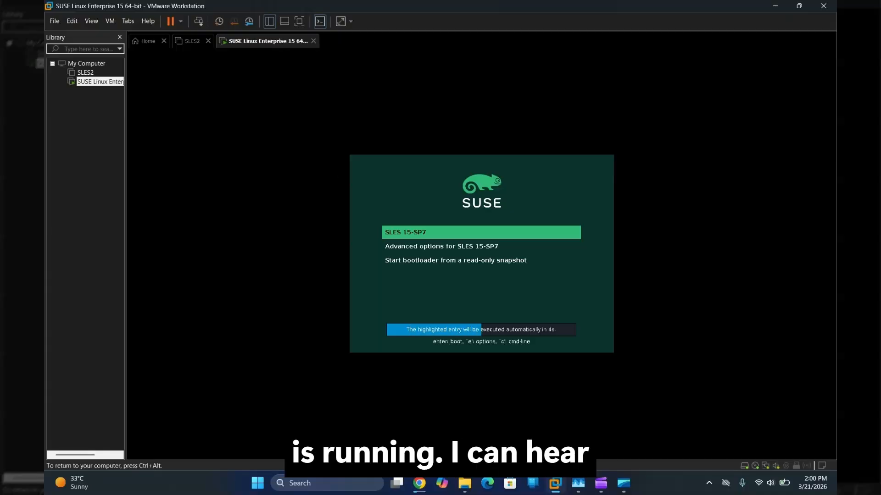
# Step: Boot the SLES 15-SP7 entry to the SUSE splash screen, then release keyboard and mouse to the host
pyautogui.press('Return')
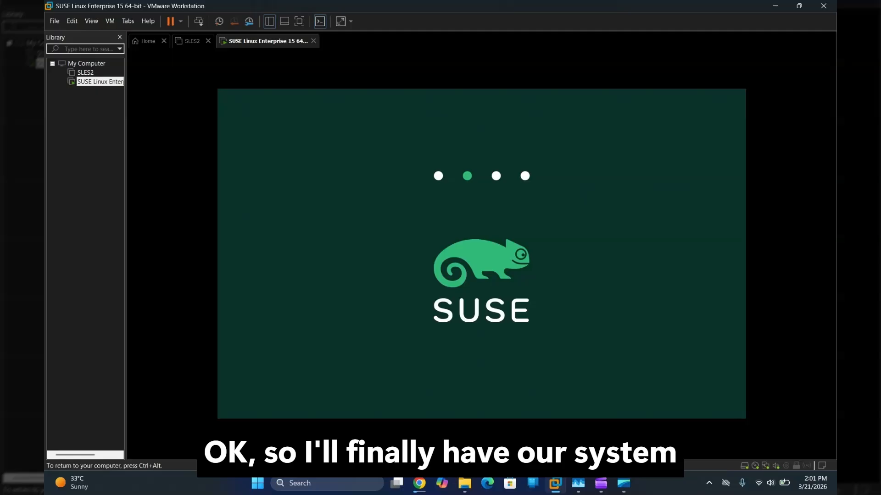
pyautogui.hotkey('ctrl', 'alt')
# Step: Check host memory, GPU 0 and GPU 1 load in Task Manager, ending on the NVIDIA RTX A2000 page
pyautogui.click(578, 484)
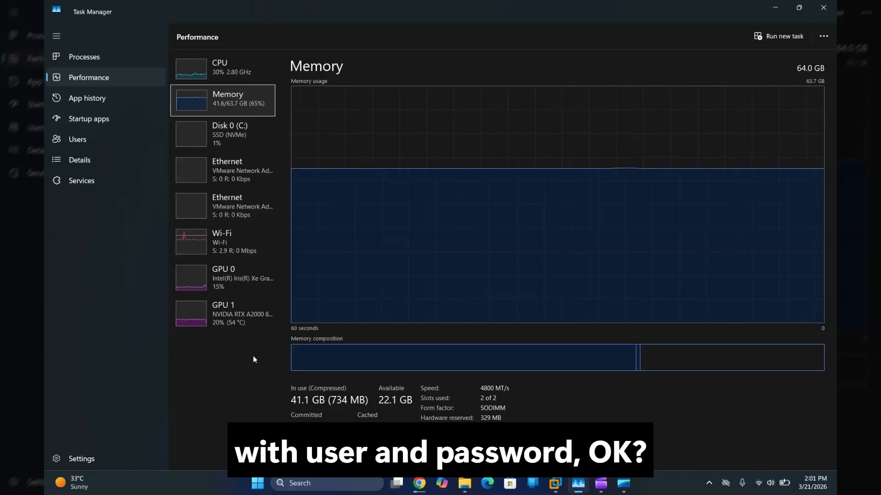
pyautogui.click(239, 281)
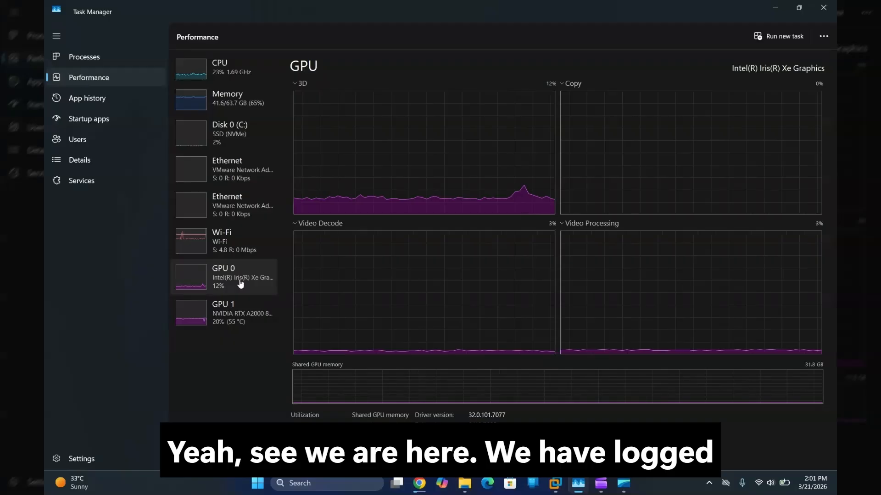
pyautogui.click(233, 317)
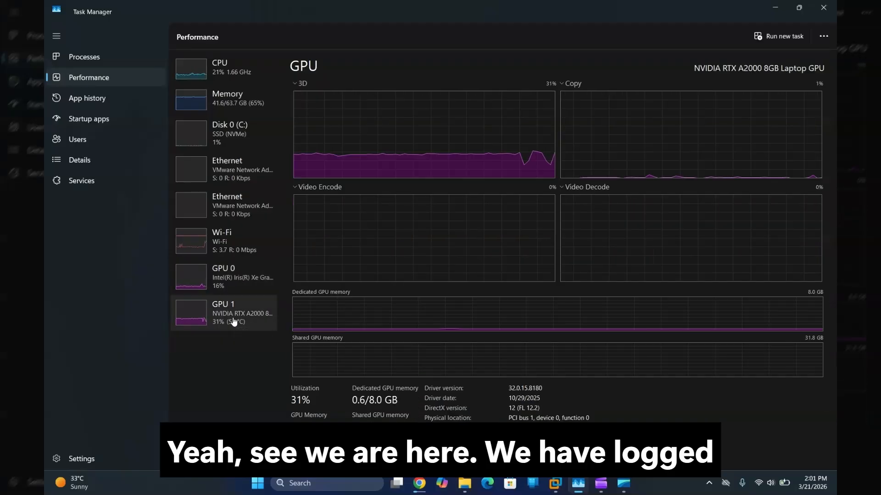
# Step: Sign in to the SUSE login screen with username root and bring the VM window back to front
pyautogui.click(775, 8)
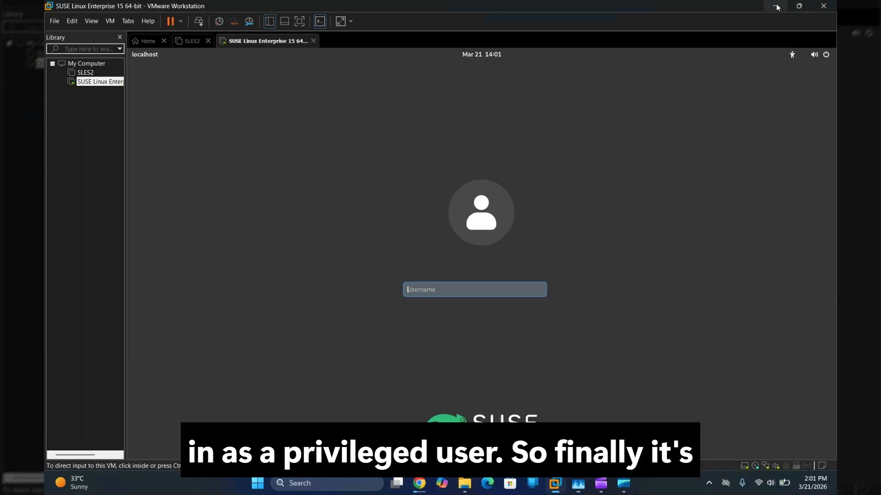
pyautogui.click(477, 287)
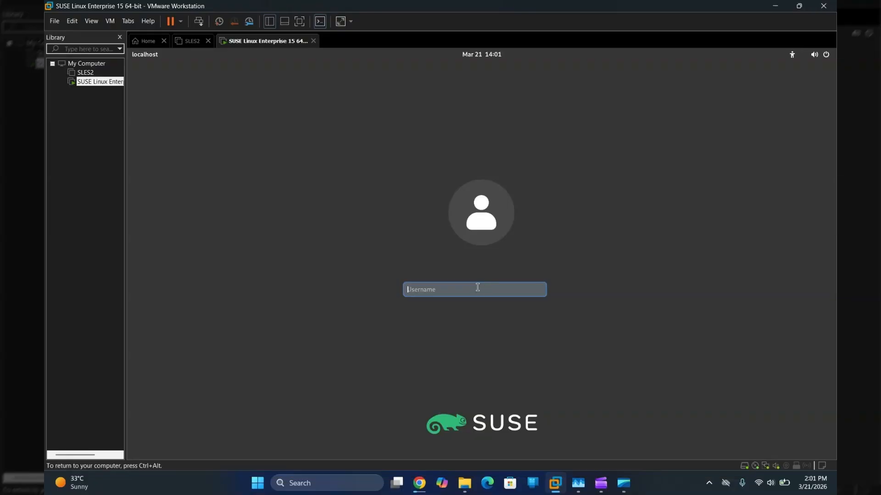
pyautogui.write('root')
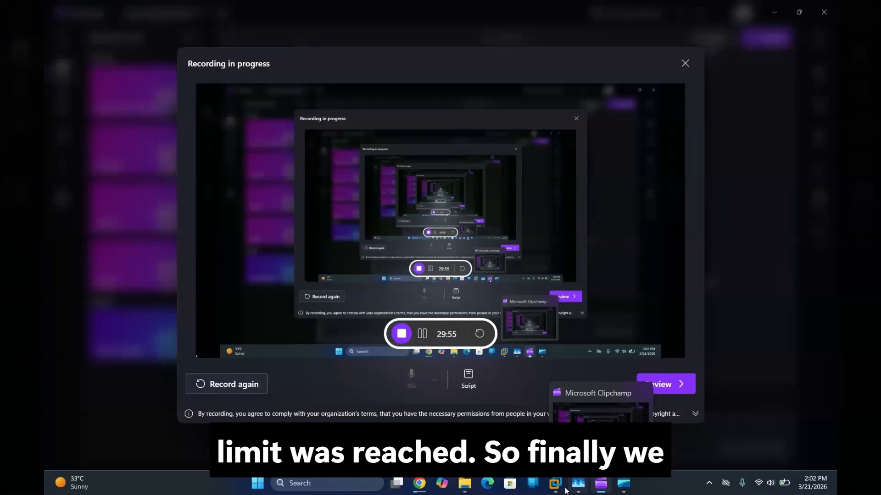
pyautogui.moveTo(561, 491)
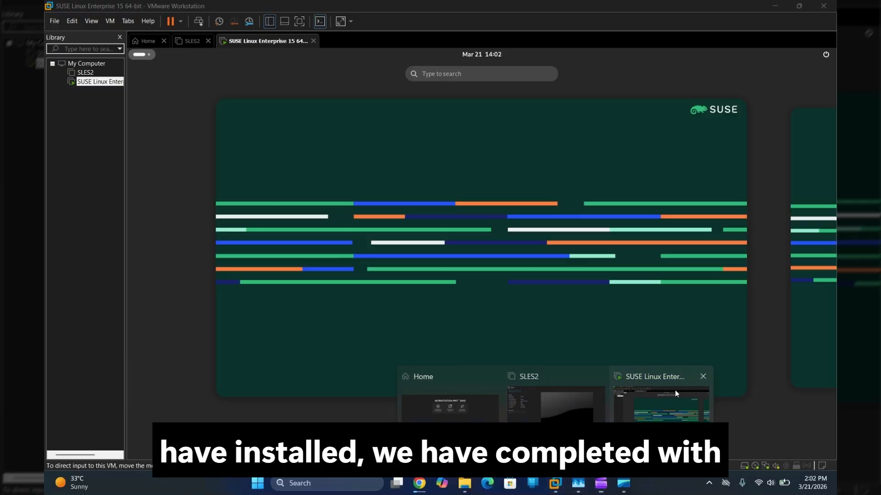
pyautogui.click(675, 390)
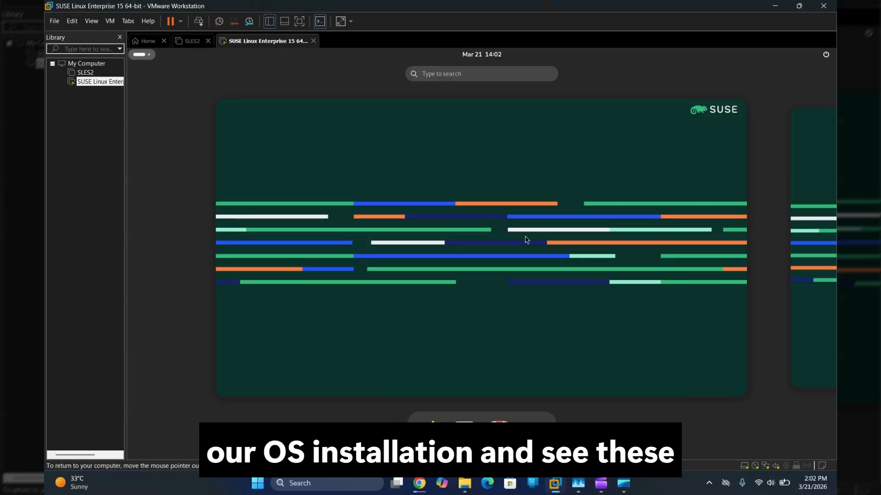
# Step: Launch Terminal from the GNOME Show Applications grid as root
pyautogui.click(533, 429)
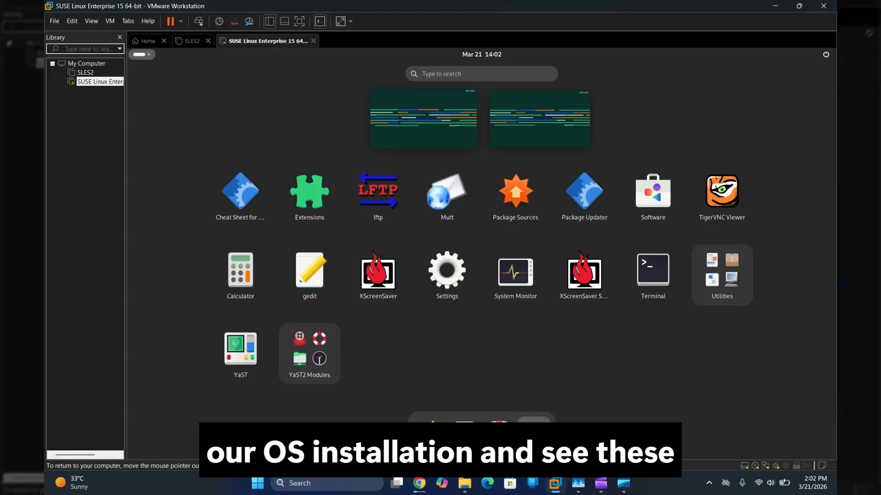
pyautogui.click(662, 281)
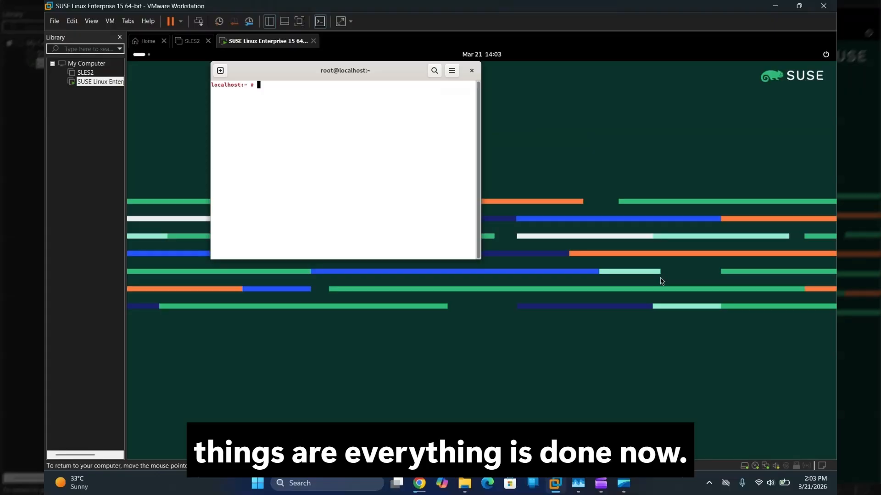